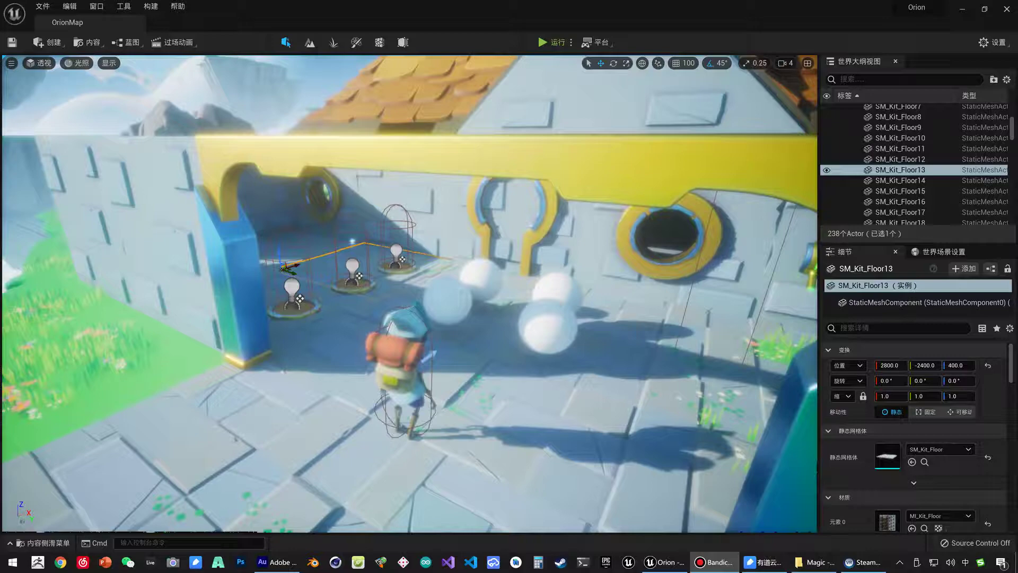
# Fly the viewport toward the wall and select the left lever.
pyautogui.click(482, 276)
pyautogui.moveTo(484, 273); pyautogui.dragTo(486, 294, button='right')
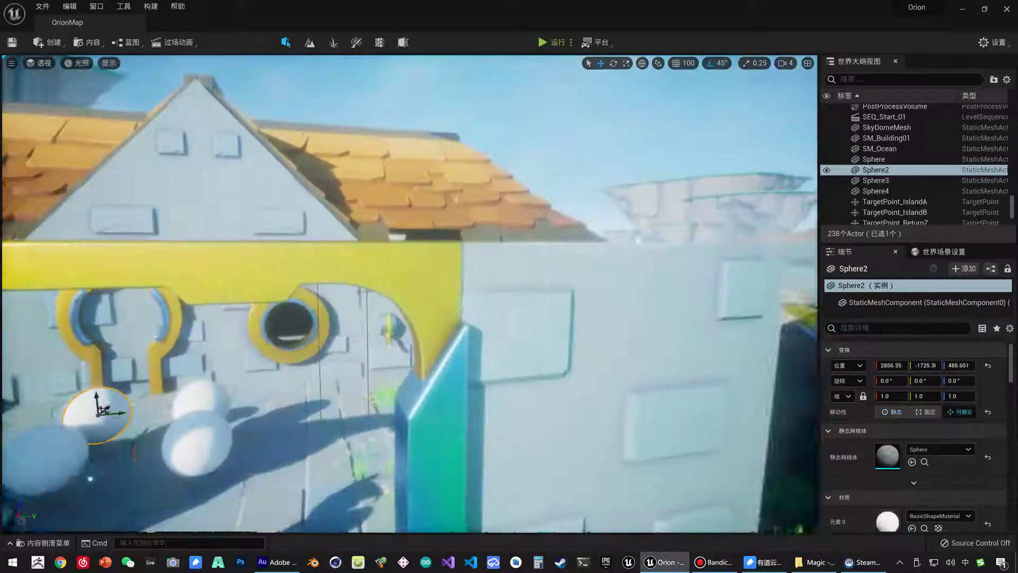
pyautogui.scroll(-5, 486, 294)
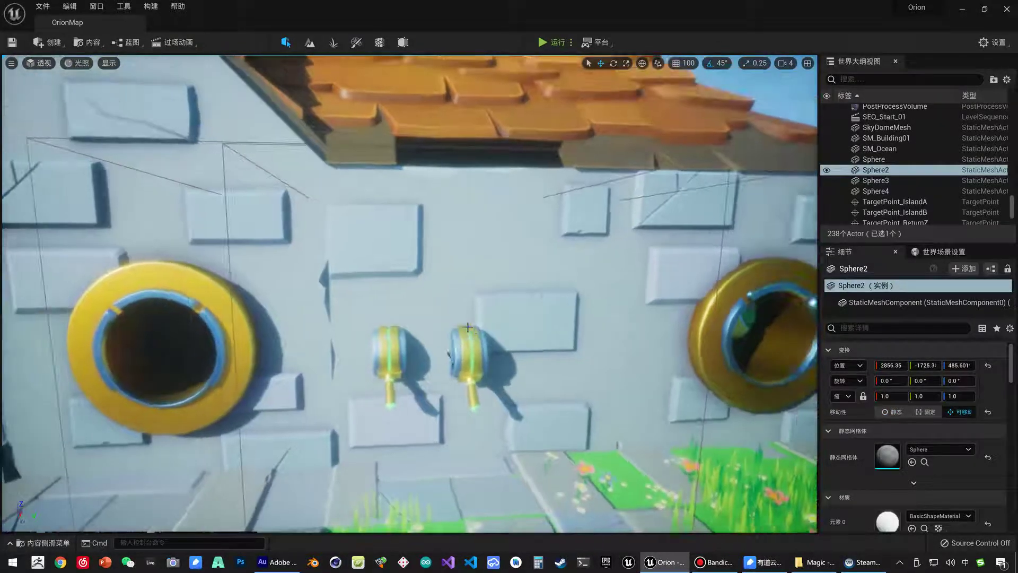
pyautogui.click(401, 349)
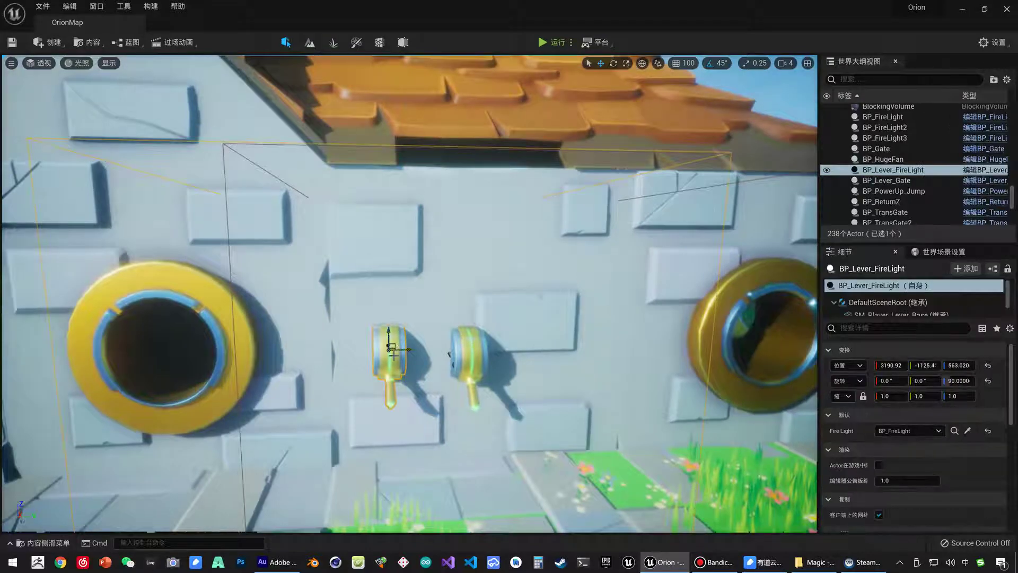
pyautogui.moveTo(401, 348); pyautogui.dragTo(407, 353, button='middle')
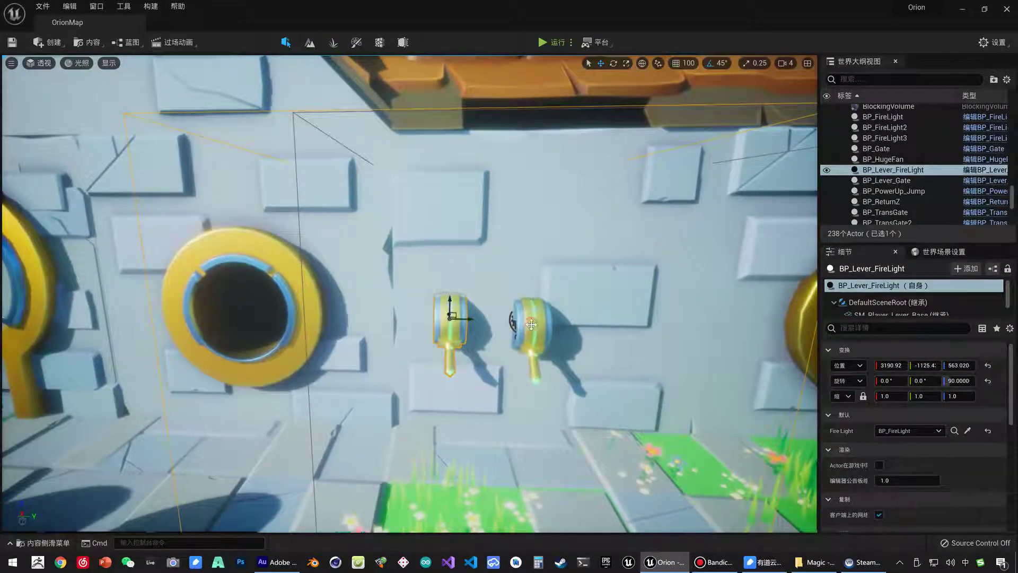
# Select the right lever BP_Lever_Gate and the left lever, then show the Gates blueprints folder.
pyautogui.scroll(-3, 457, 308)
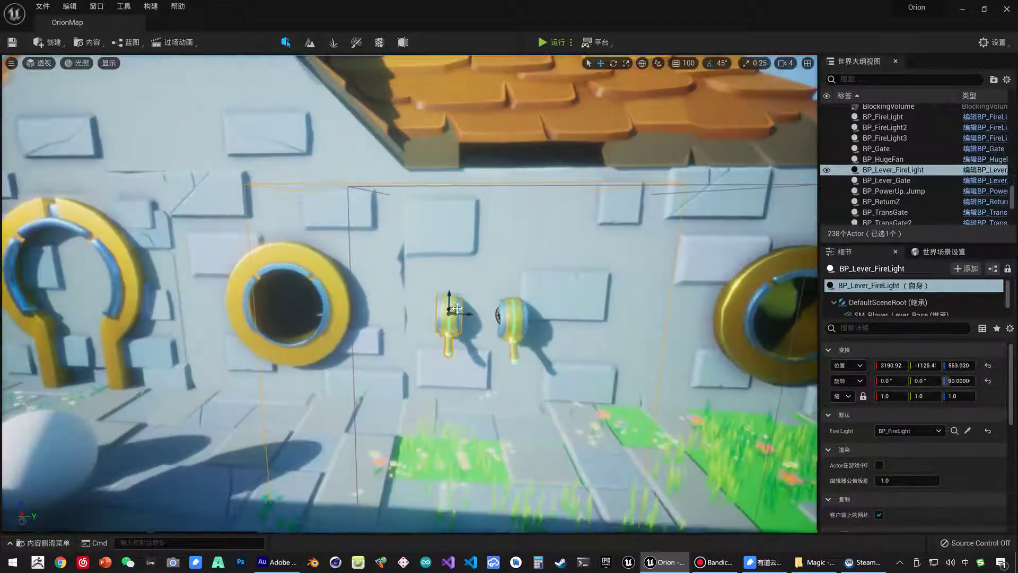
pyautogui.moveTo(457, 309)
pyautogui.keyDown('alt'); pyautogui.mouseDown()
pyautogui.moveTo(558, 343)
pyautogui.moveTo(535, 337)
pyautogui.mouseUp(); pyautogui.keyUp('alt')
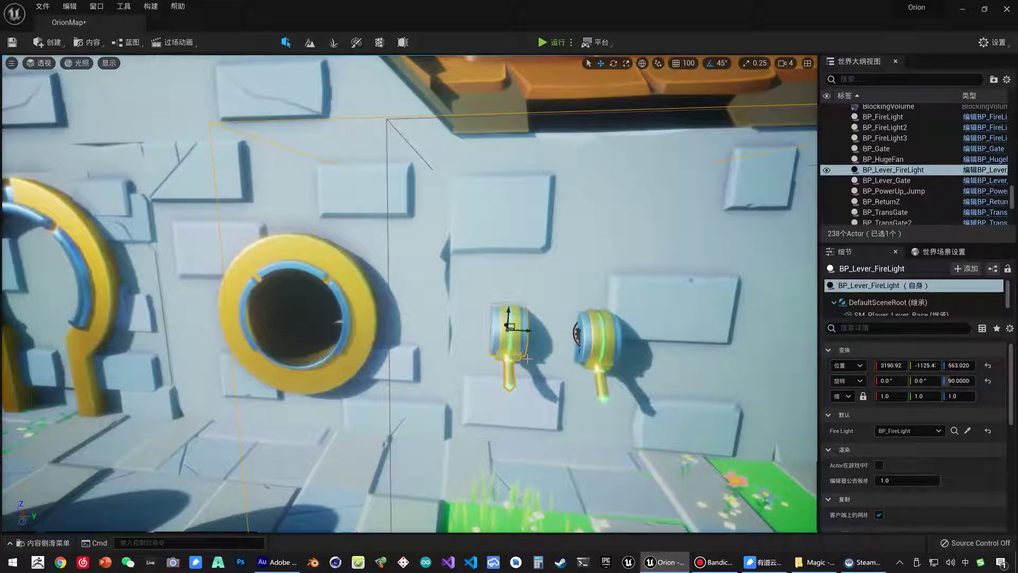
pyautogui.keyDown('alt'); pyautogui.moveTo(510, 332); pyautogui.dragTo(678, 345); pyautogui.keyUp('alt')
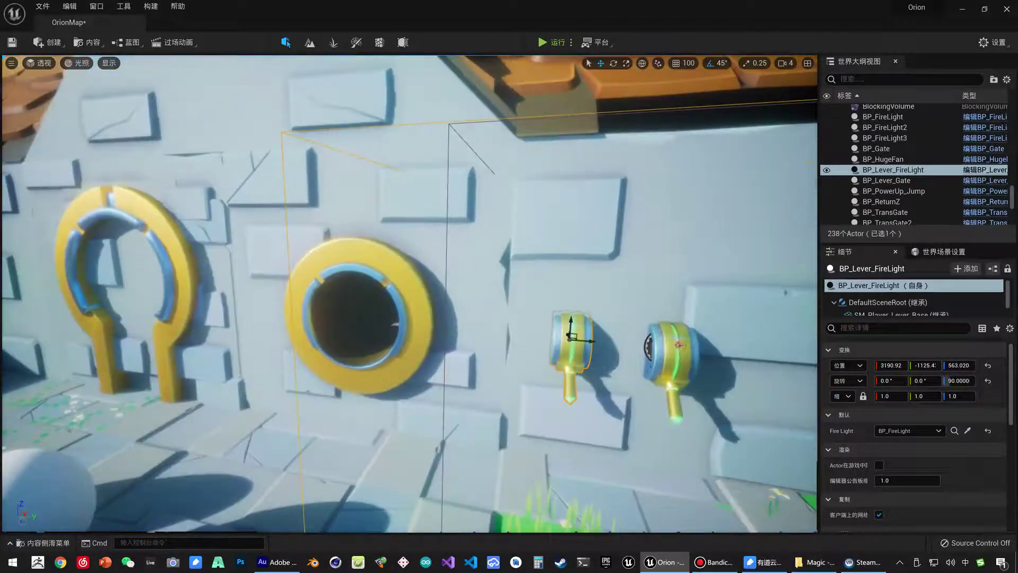
pyautogui.click(678, 345)
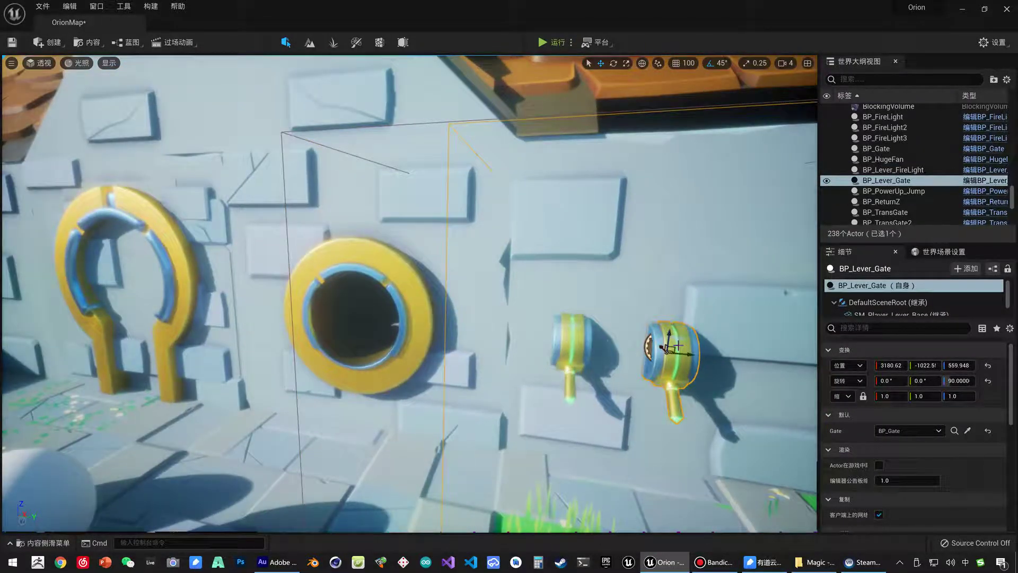
pyautogui.click(586, 330)
pyautogui.hotkey('ctrl', 'space')
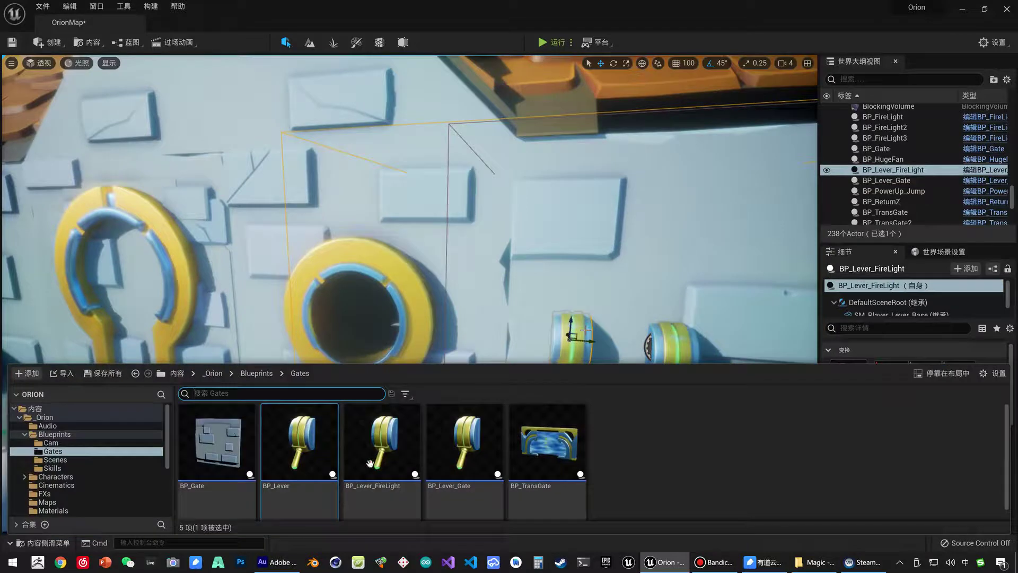
pyautogui.moveTo(318, 455)
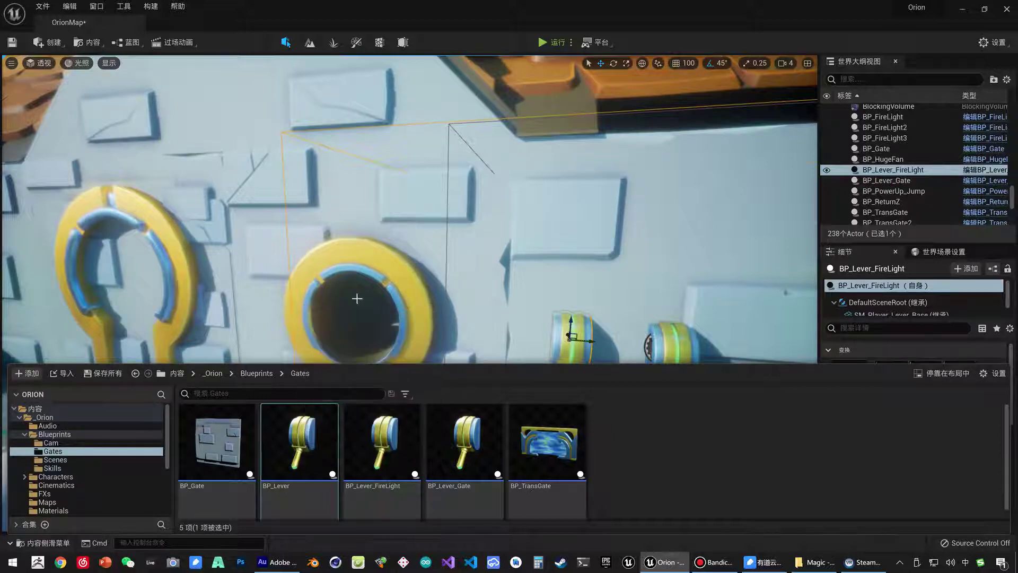
pyautogui.moveTo(356, 299); pyautogui.dragTo(390, 287, button='right')
pyautogui.hotkey('ctrl', 'space')
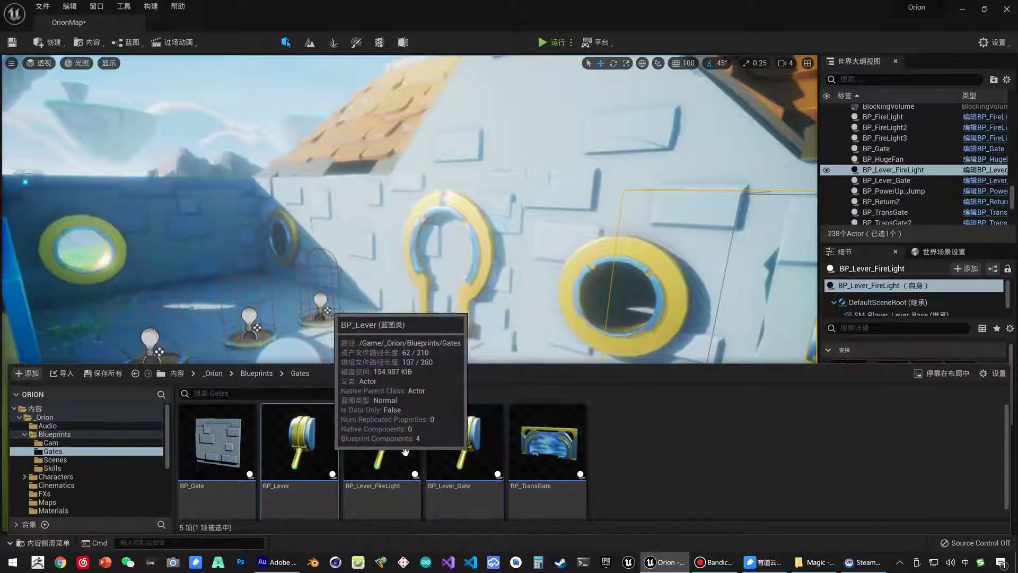
pyautogui.rightClick(313, 448)
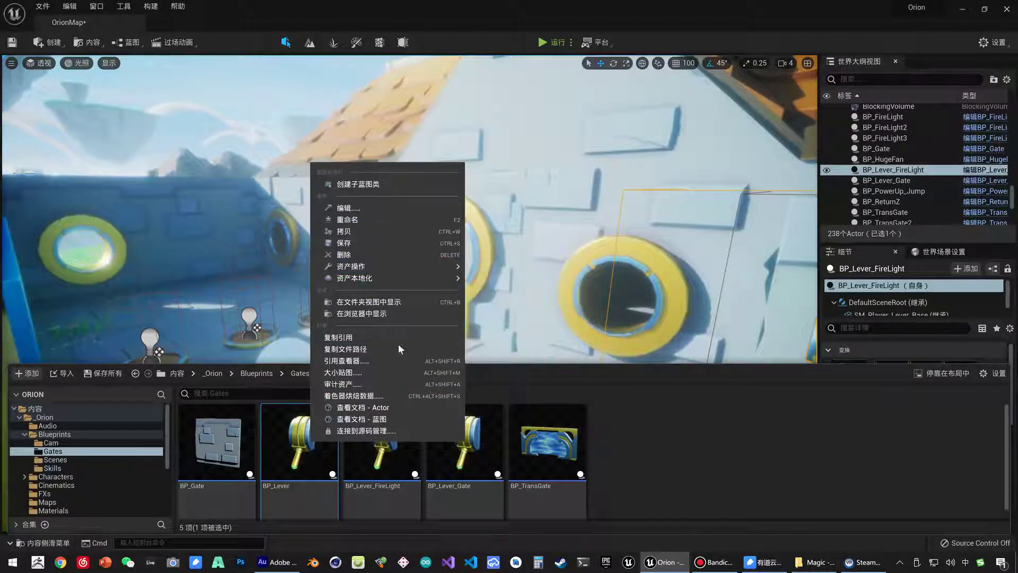
pyautogui.click(381, 440)
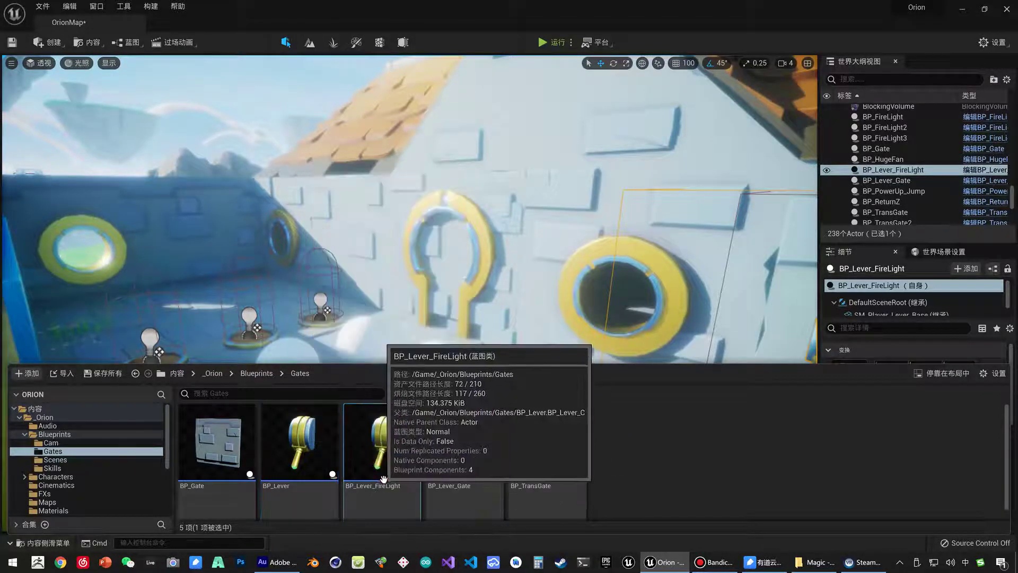
# Open BP_Lever and add two new event dispatchers.
pyautogui.doubleClick(275, 447)
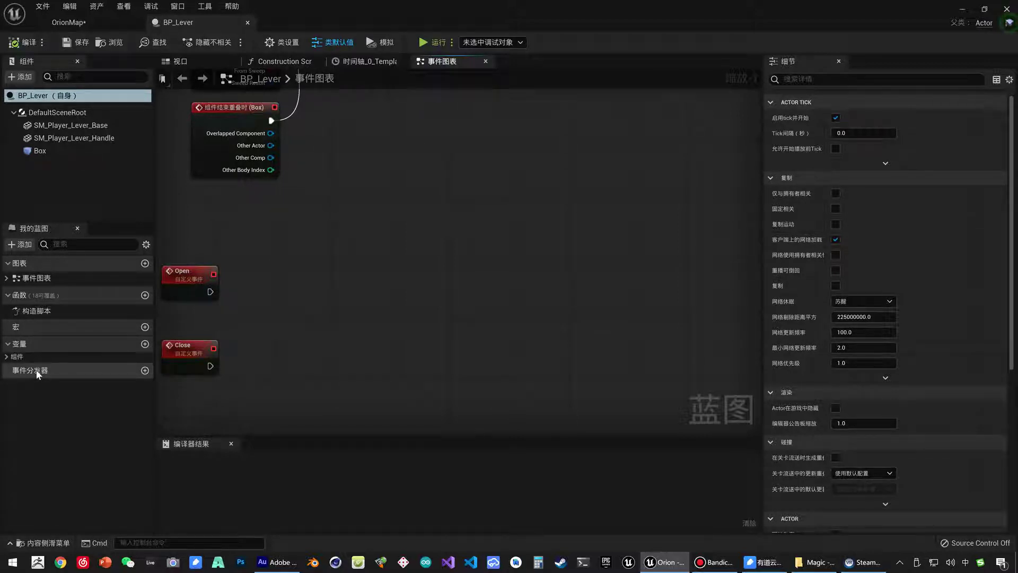
pyautogui.click(144, 370)
pyautogui.click(144, 370)
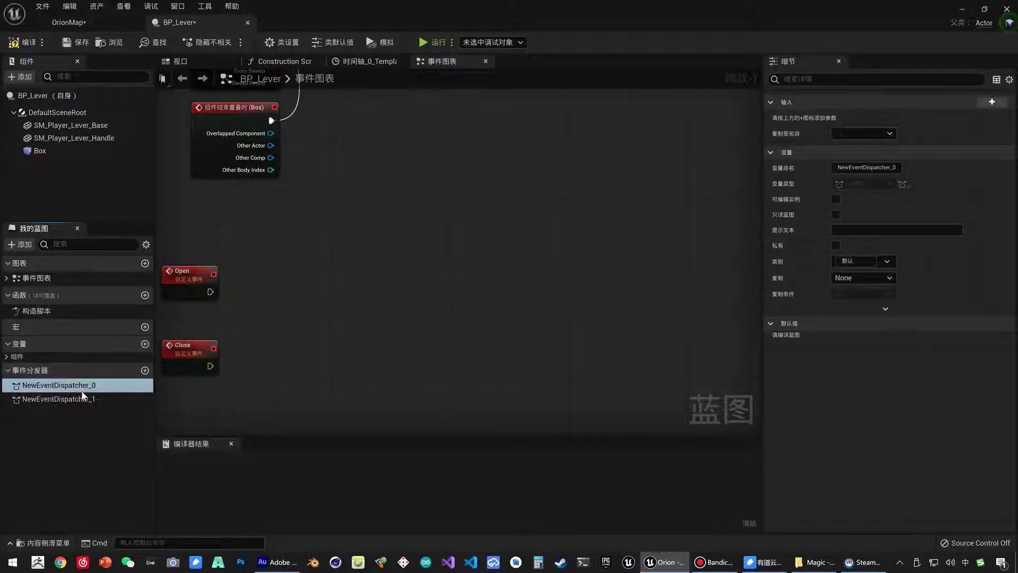
# Rename the first event dispatcher to OnOpened.
pyautogui.doubleClick(81, 392)
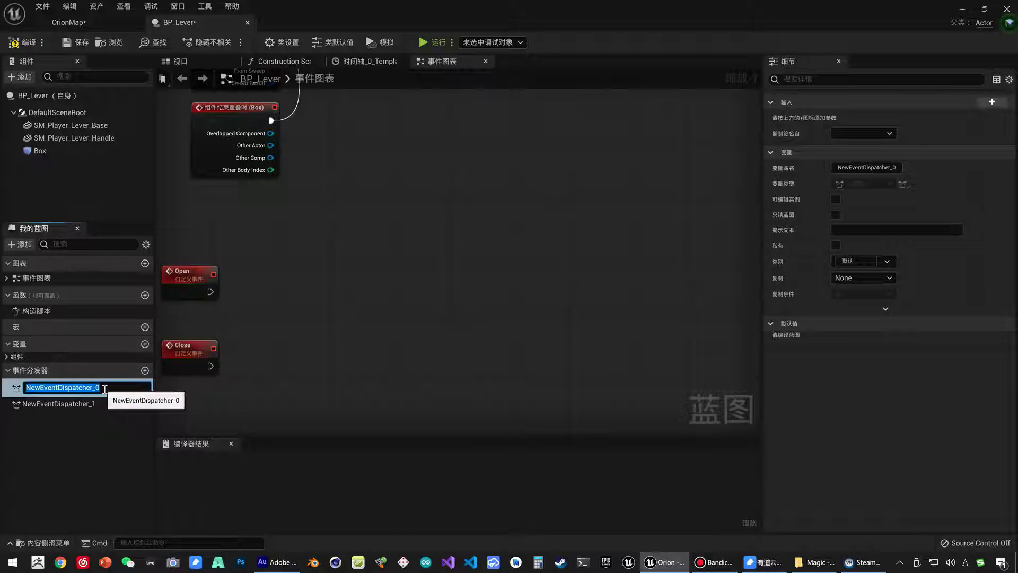
pyautogui.write('Open')
pyautogui.press('shift')
pyautogui.press('Return')
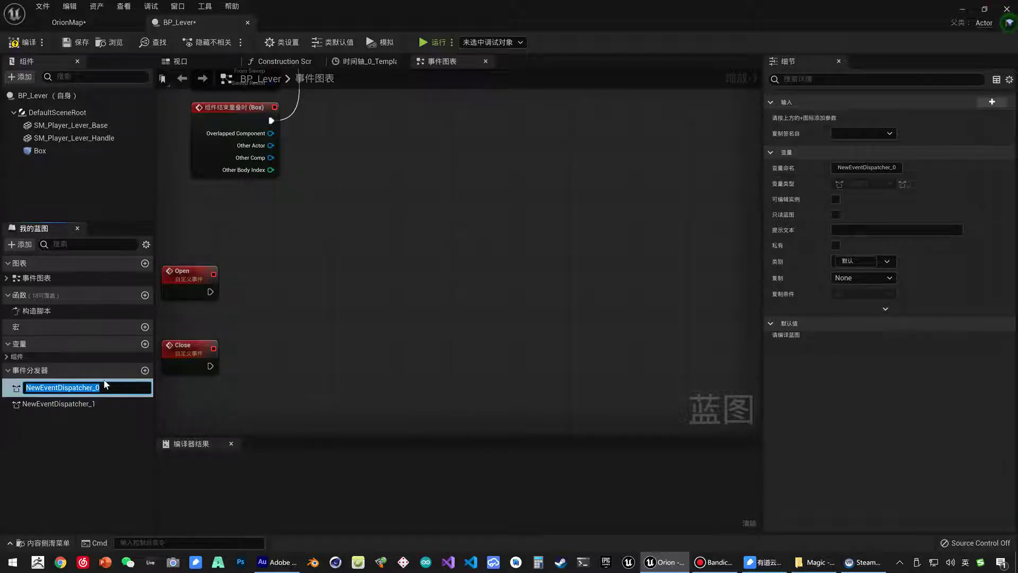
pyautogui.write('Level Op')
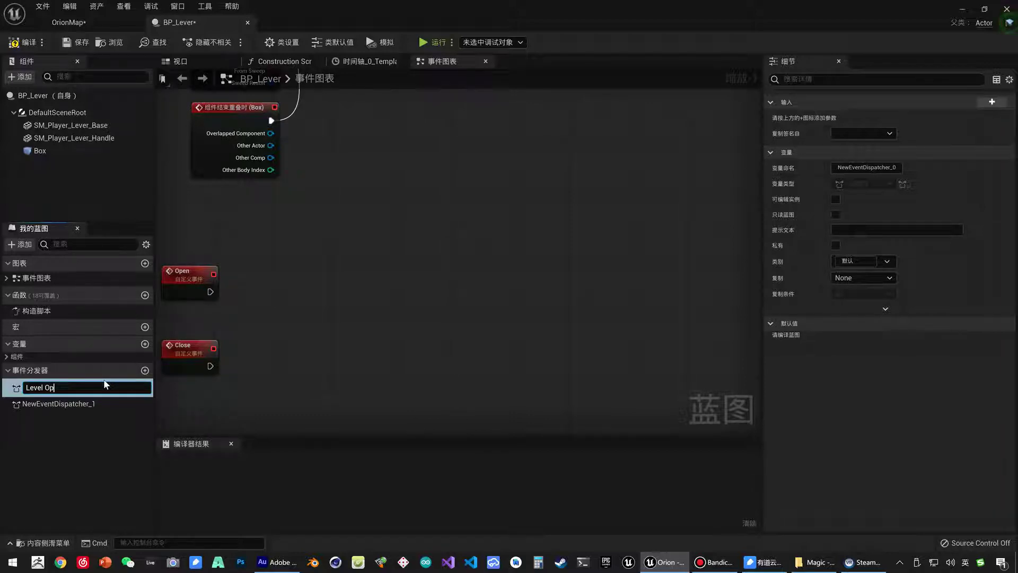
pyautogui.press('BackSpace')
pyautogui.press('BackSpace')
pyautogui.write('r Ope')
pyautogui.press('BackSpace')
pyautogui.press('BackSpace')
pyautogui.press('BackSpace')
pyautogui.press('BackSpace')
pyautogui.press('BackSpace')
pyautogui.press('BackSpace')
pyautogui.write('On')
pyautogui.write('Opene')
pyautogui.write('d')
pyautogui.press('Return')
# Rename the second event dispatcher to OnClosed.
pyautogui.click(110, 398)
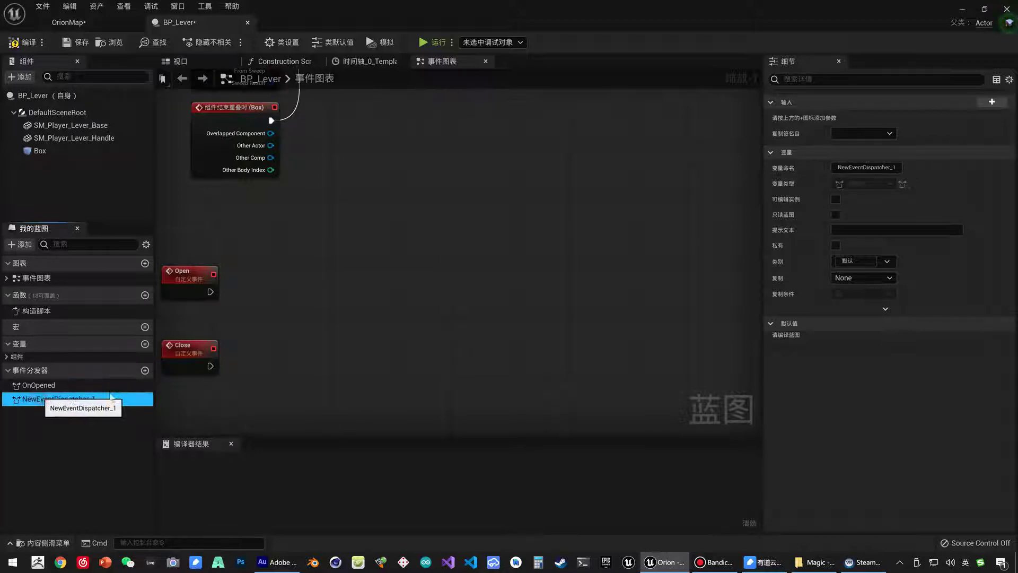
pyautogui.press('F2')
pyautogui.write('On')
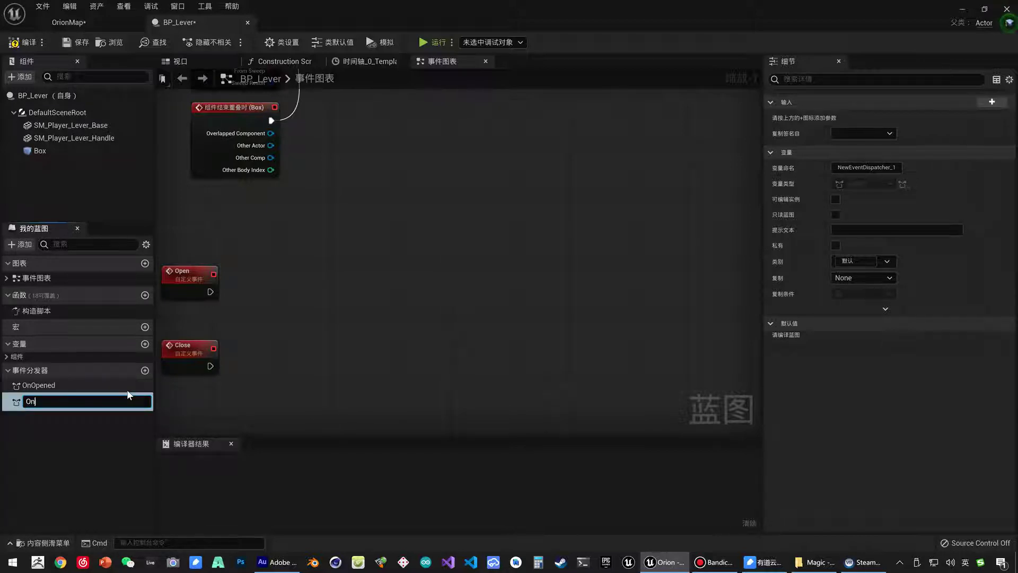
pyautogui.write('Closed')
pyautogui.press('Return')
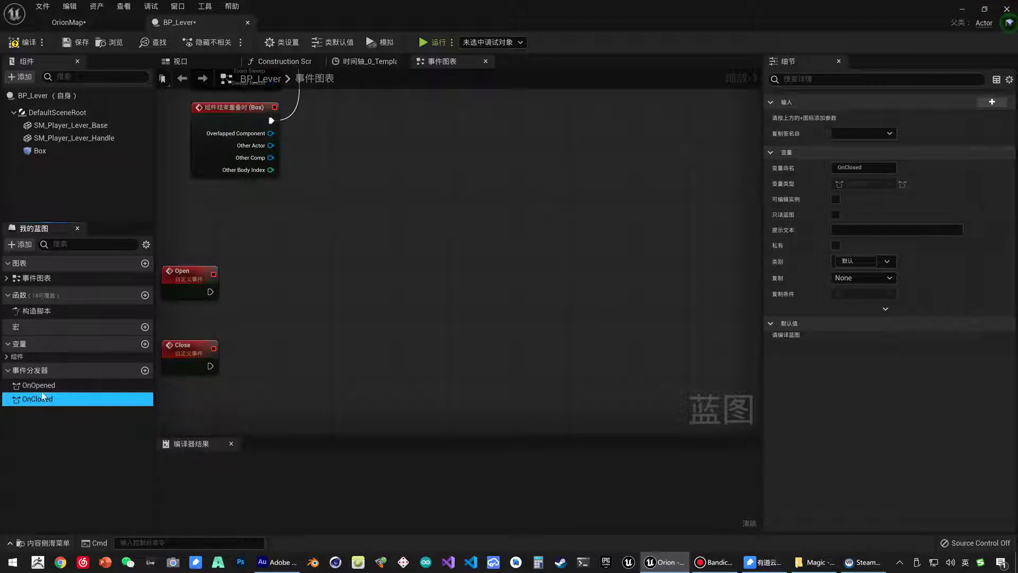
# Add a call to OnOpened and wire the Open event into it.
pyautogui.moveTo(53, 385); pyautogui.dragTo(262, 277)
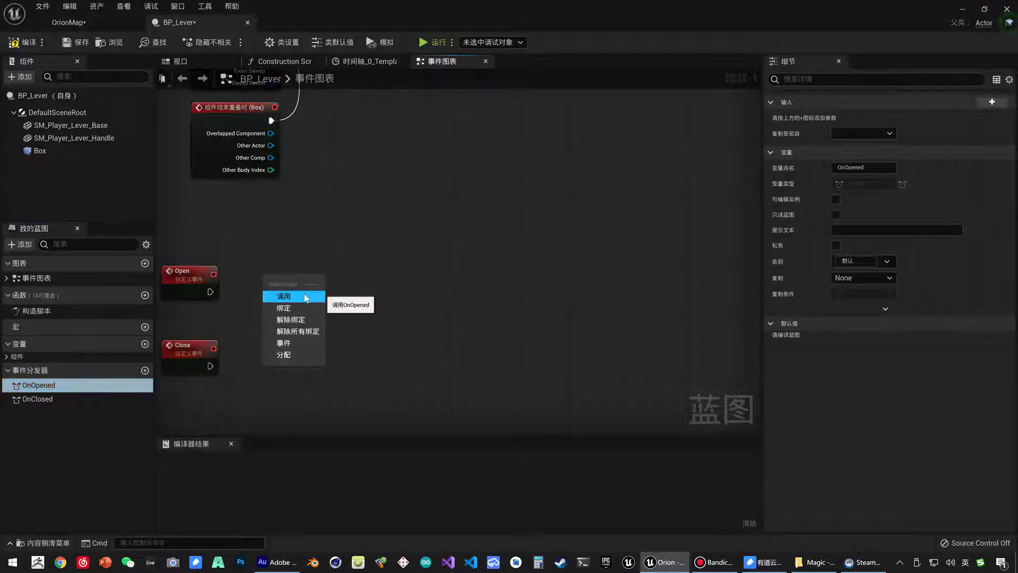
pyautogui.click(304, 297)
pyautogui.moveTo(211, 291); pyautogui.dragTo(273, 291)
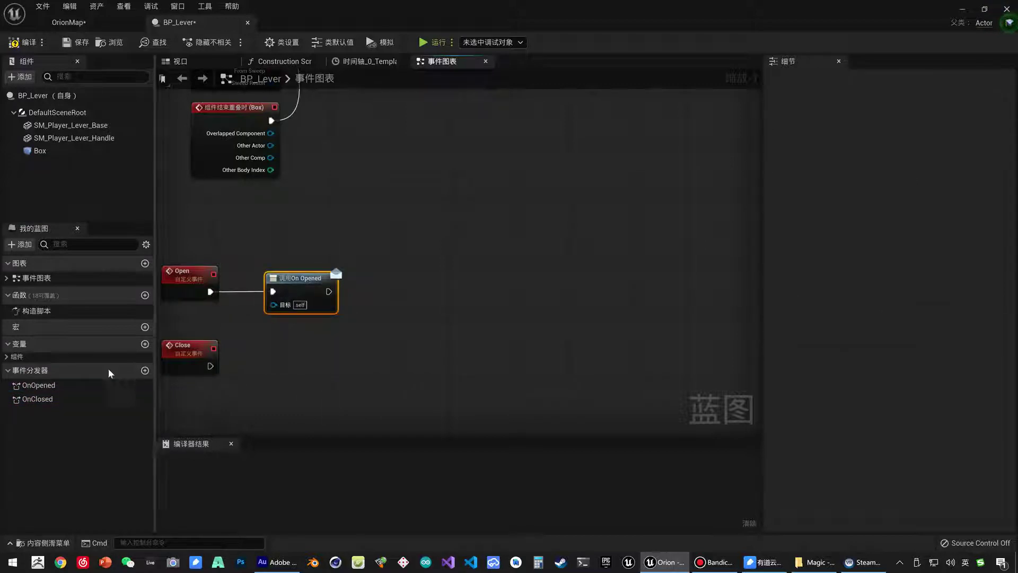
# Add a call to OnClosed and wire the Close event into it.
pyautogui.click(130, 394)
pyautogui.moveTo(130, 391); pyautogui.dragTo(253, 369)
pyautogui.click(316, 370)
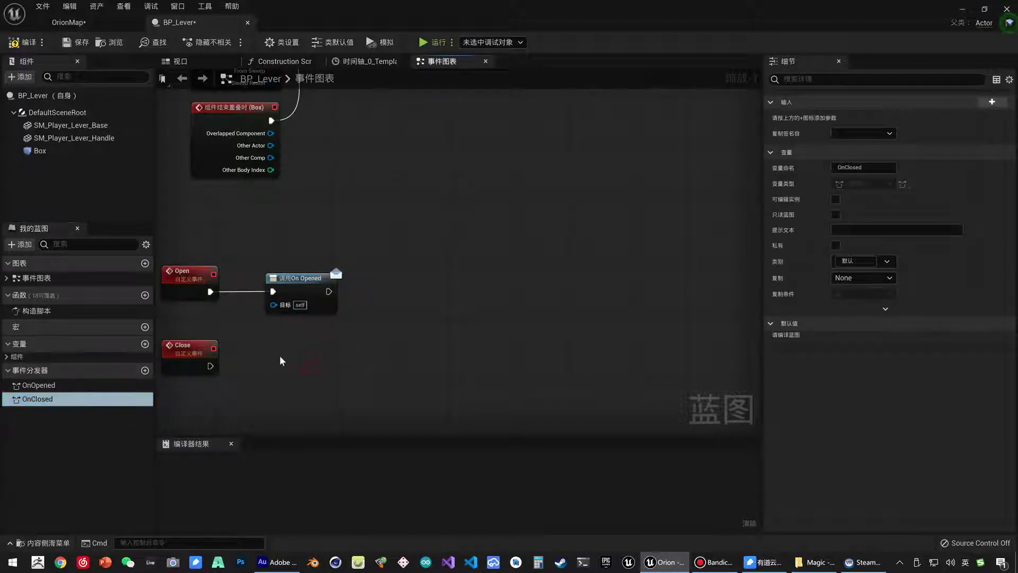
pyautogui.moveTo(209, 365); pyautogui.dragTo(273, 365)
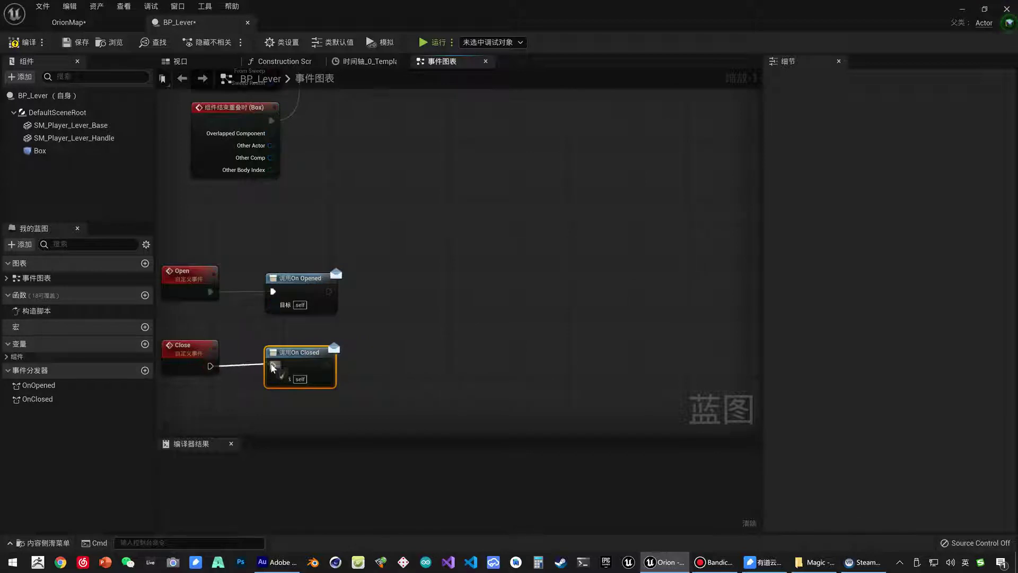
pyautogui.click(375, 380)
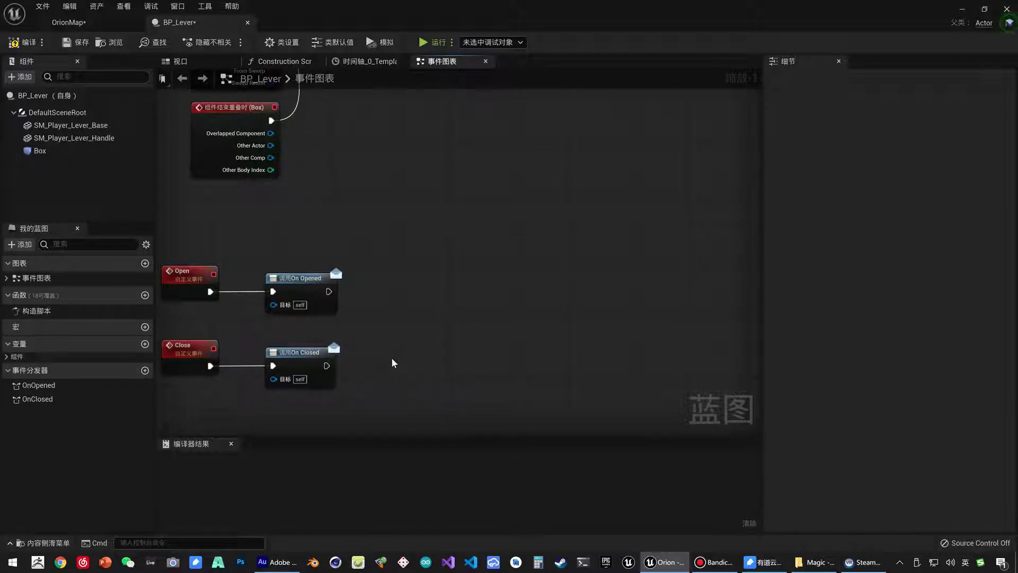
# Inspect the OnOpened dispatcher and the Open/Close event and call nodes.
pyautogui.moveTo(392, 359); pyautogui.dragTo(519, 322, button='right')
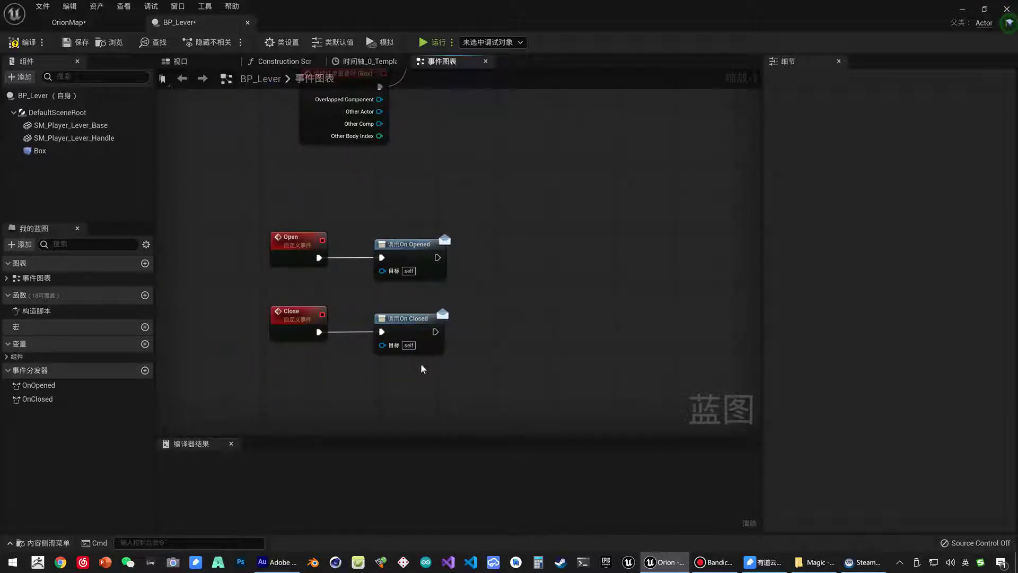
pyautogui.click(38, 385)
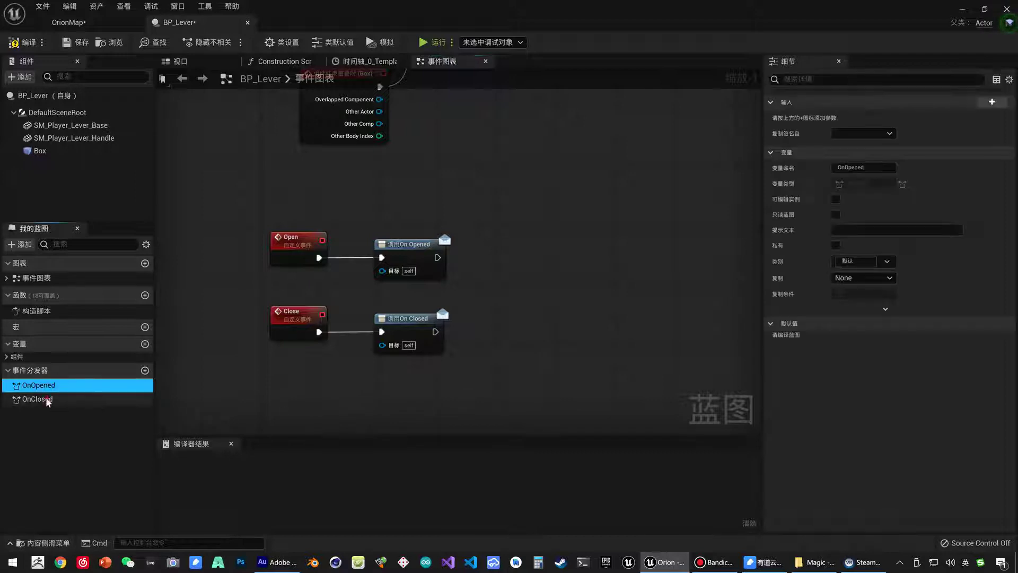
pyautogui.moveTo(38, 398); pyautogui.dragTo(48, 404)
pyautogui.click(48, 385)
pyautogui.click(47, 399)
pyautogui.click(49, 387)
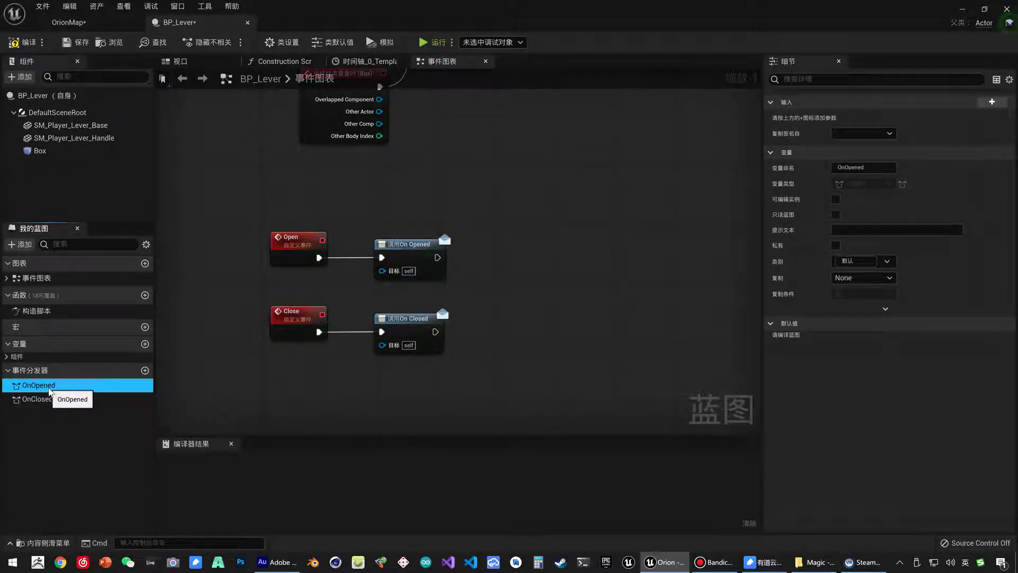
pyautogui.click(297, 245)
pyautogui.click(291, 320)
pyautogui.click(297, 242)
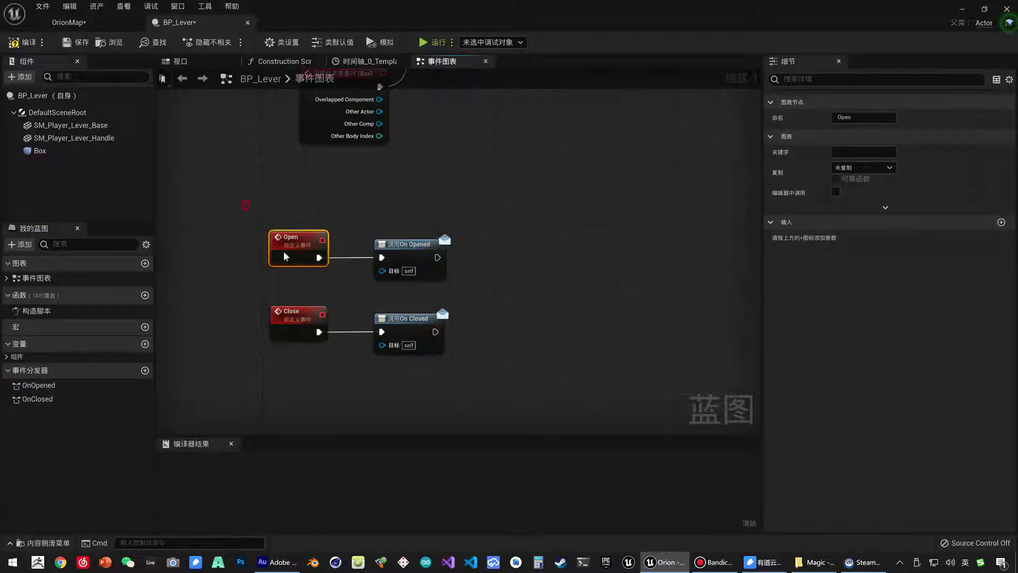
pyautogui.moveTo(259, 222); pyautogui.dragTo(453, 358)
pyautogui.click(416, 268)
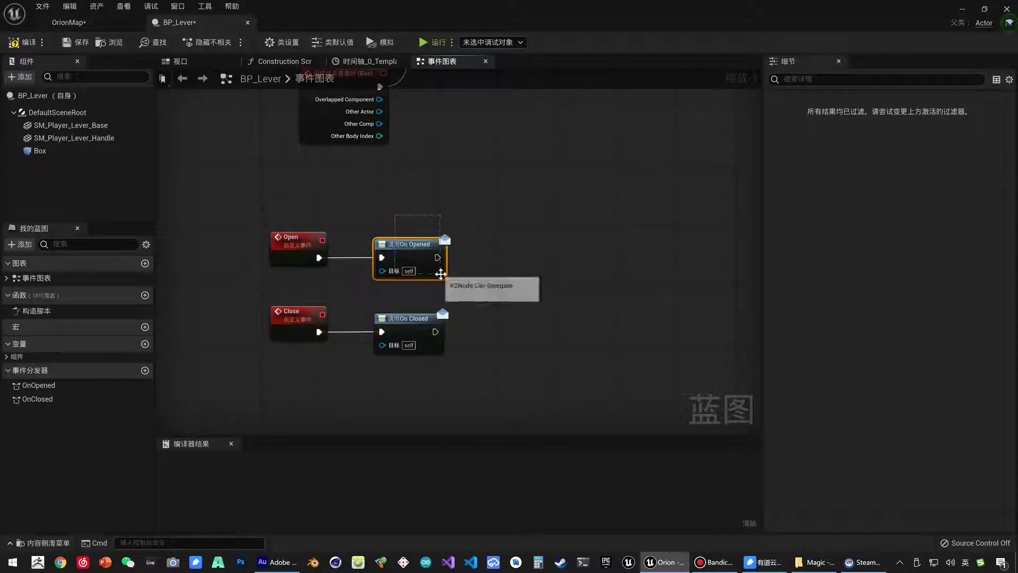
pyautogui.click(296, 318)
pyautogui.click(393, 318)
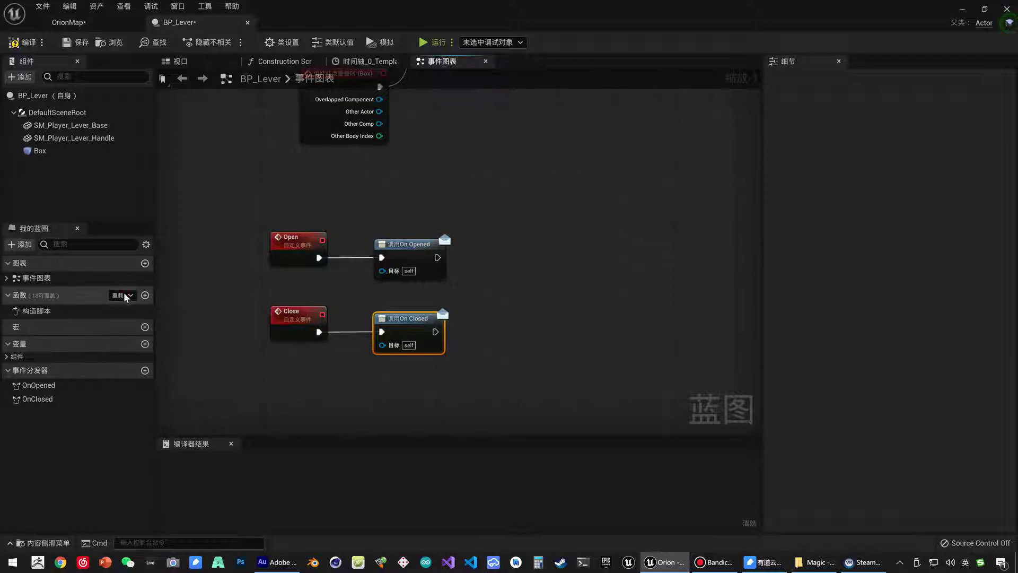
# Check the OnClosed dispatcher's properties and save the lever blueprint.
pyautogui.click(122, 295)
pyautogui.click(347, 375)
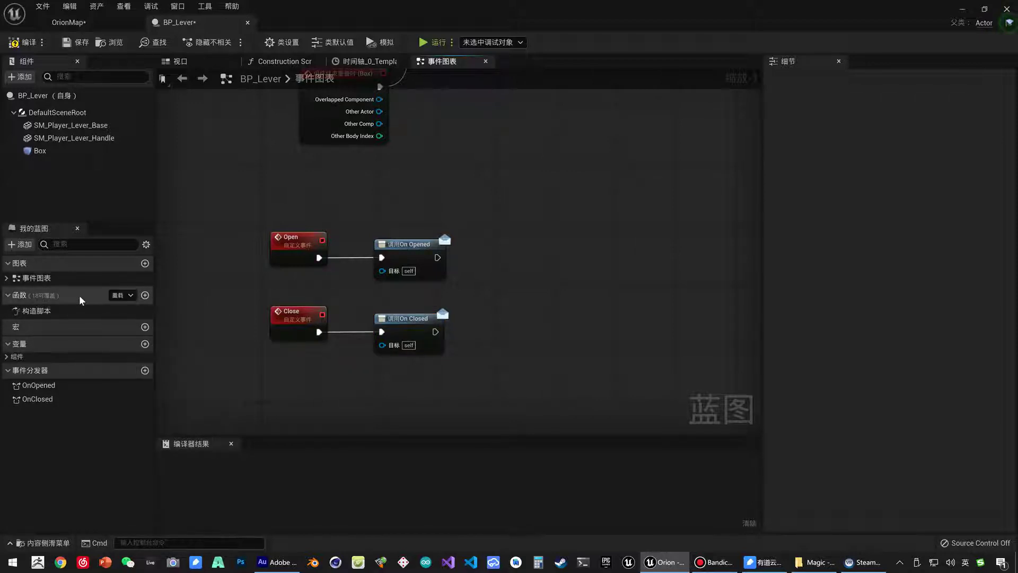
pyautogui.moveTo(253, 356); pyautogui.dragTo(350, 222)
pyautogui.click(409, 214)
pyautogui.click(37, 399)
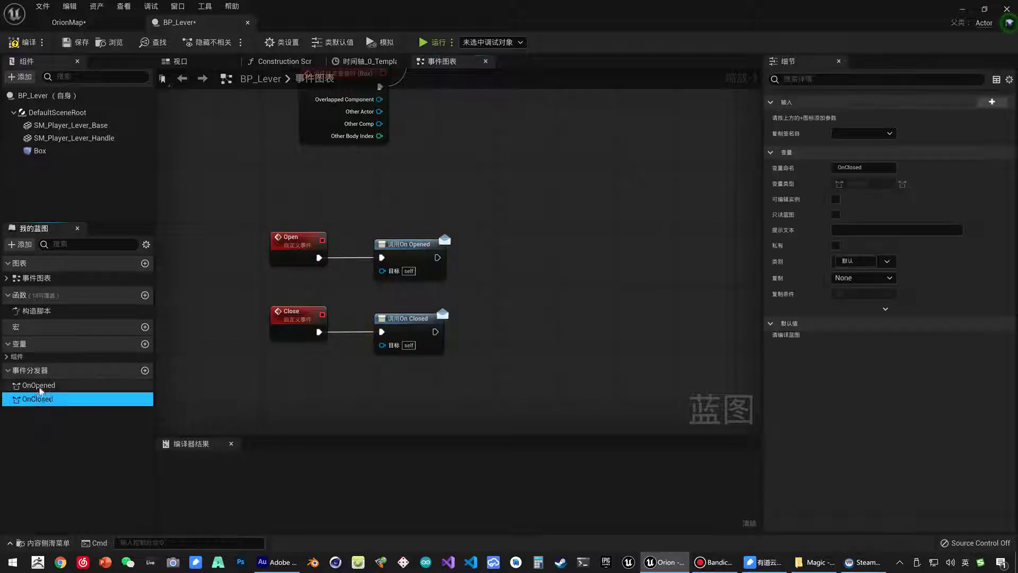
pyautogui.click(66, 45)
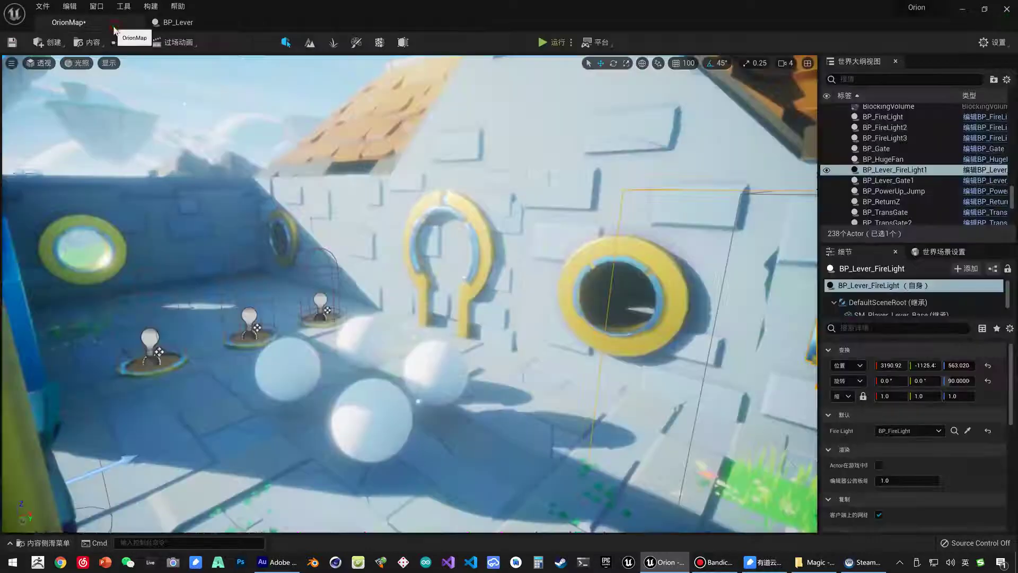
# Return to OrionMap and move the view close to the wall with the Gates assets showing.
pyautogui.click(68, 22)
pyautogui.moveTo(418, 336); pyautogui.dragTo(474, 383, button='right')
pyautogui.hotkey('ctrl', 'space')
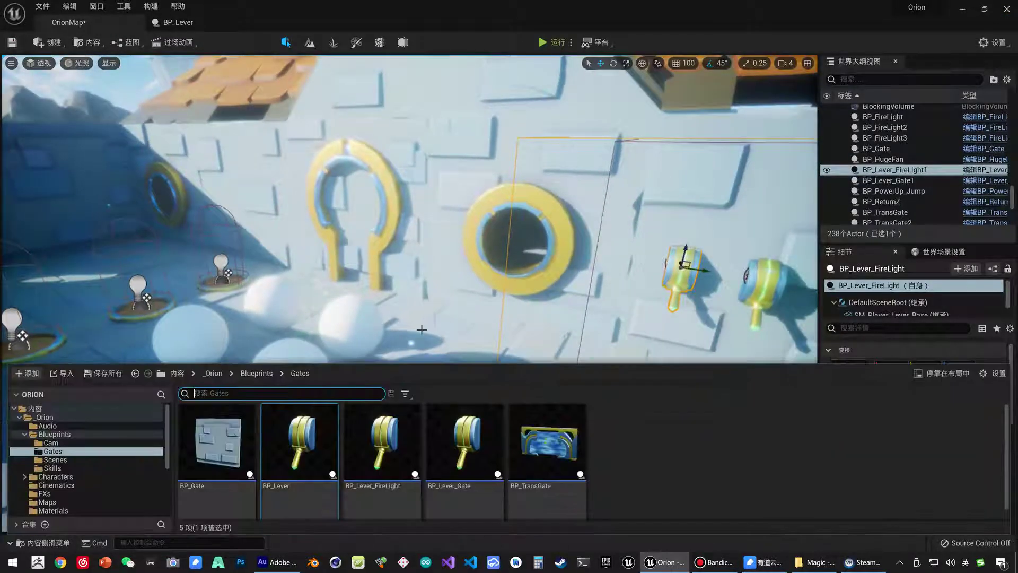
pyautogui.click(179, 22)
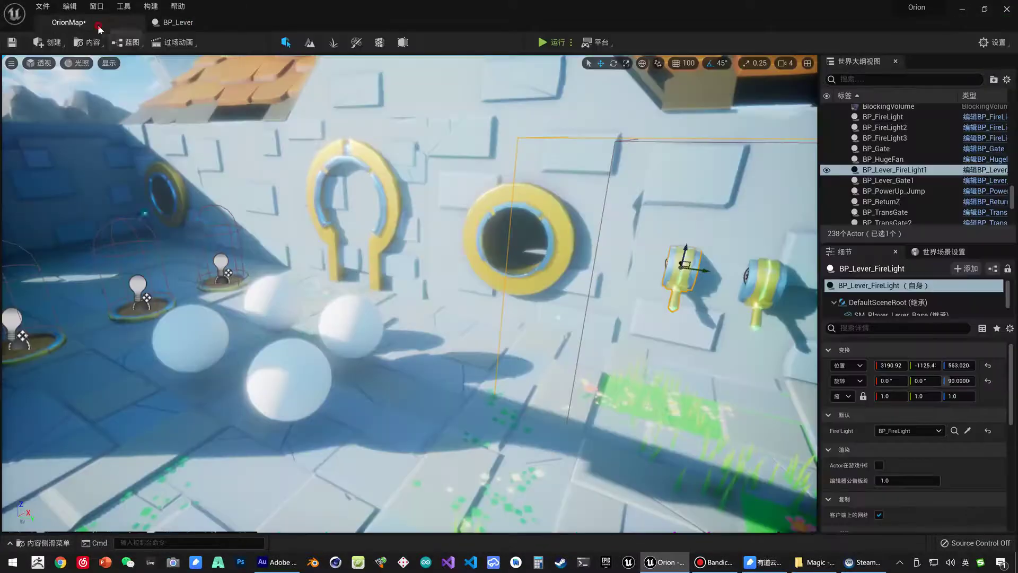
pyautogui.click(68, 22)
pyautogui.hotkey('ctrl', 'space')
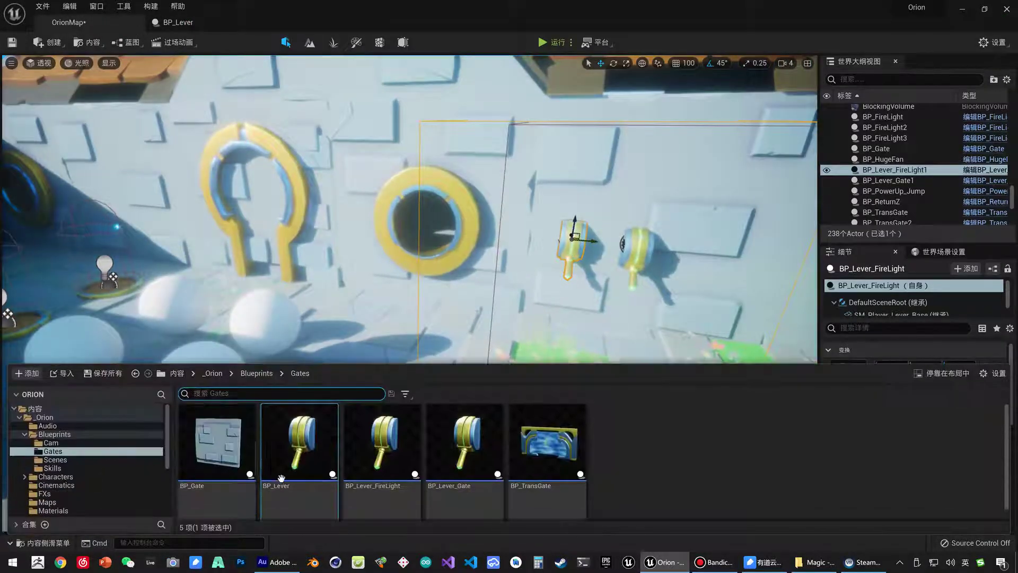
pyautogui.moveTo(382, 318); pyautogui.dragTo(368, 340, button='right')
pyautogui.scroll(-5, 367, 339)
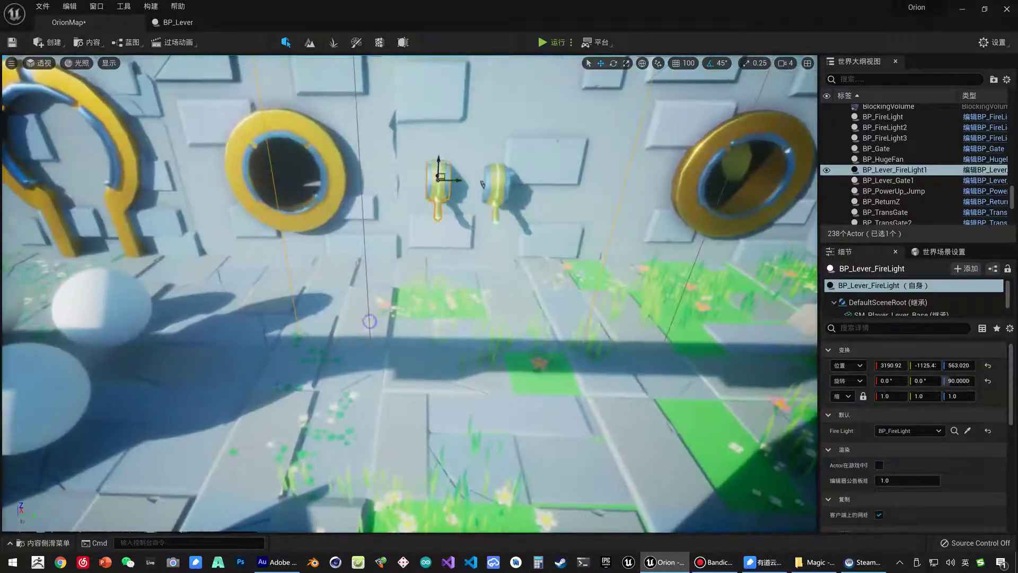
pyautogui.hotkey('ctrl', 'space')
# Place a new BP_Lever on the wall, rotate it 90 degrees and raise it to ring height.
pyautogui.moveTo(383, 448)
pyautogui.mouseDown()
pyautogui.moveTo(365, 269)
pyautogui.moveTo(261, 223)
pyautogui.moveTo(269, 219)
pyautogui.moveTo(248, 183)
pyautogui.mouseUp()
pyautogui.press('e')
pyautogui.press('w')
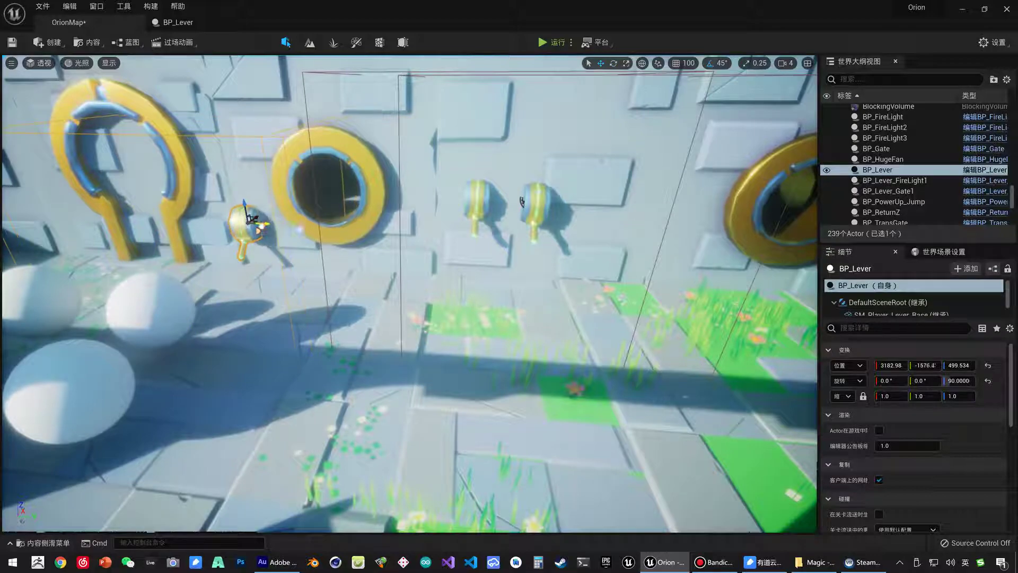
pyautogui.moveTo(248, 183); pyautogui.dragTo(248, 138, button='right')
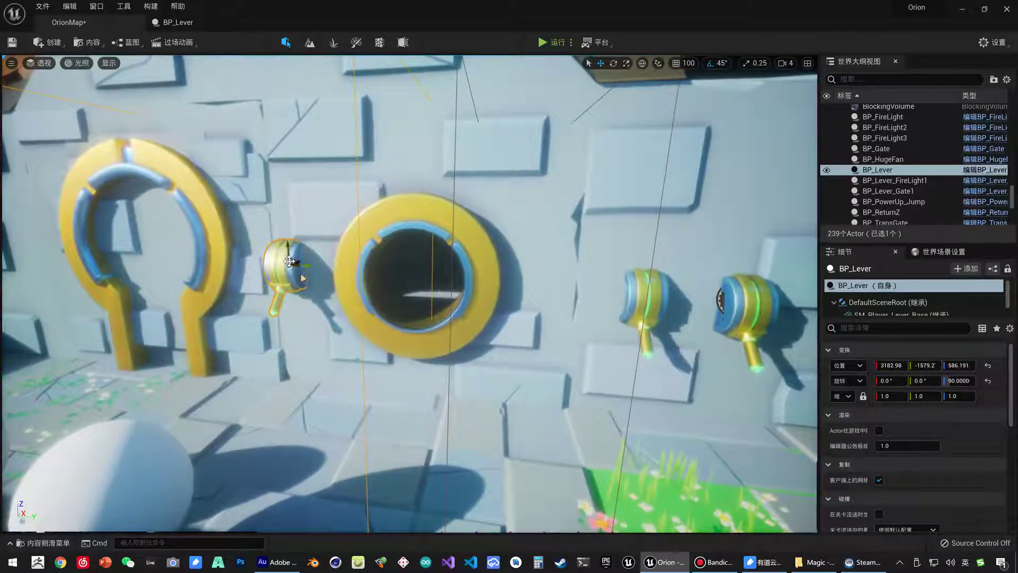
# From the new lever's context menu, add an OnOpened (BP_Lever) event via 添加事件.
pyautogui.rightClick(289, 263)
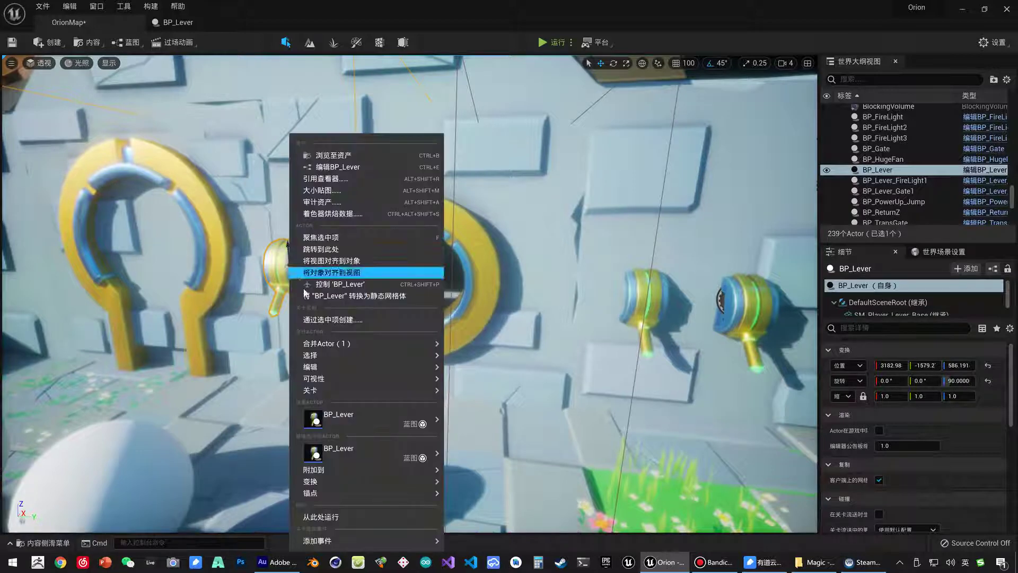
pyautogui.moveTo(343, 545)
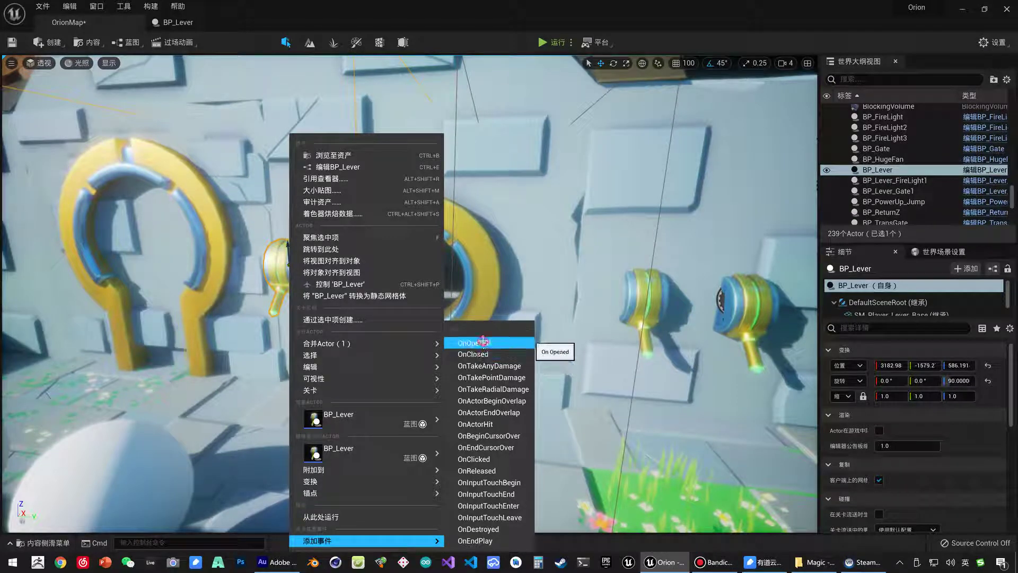
pyautogui.click(482, 341)
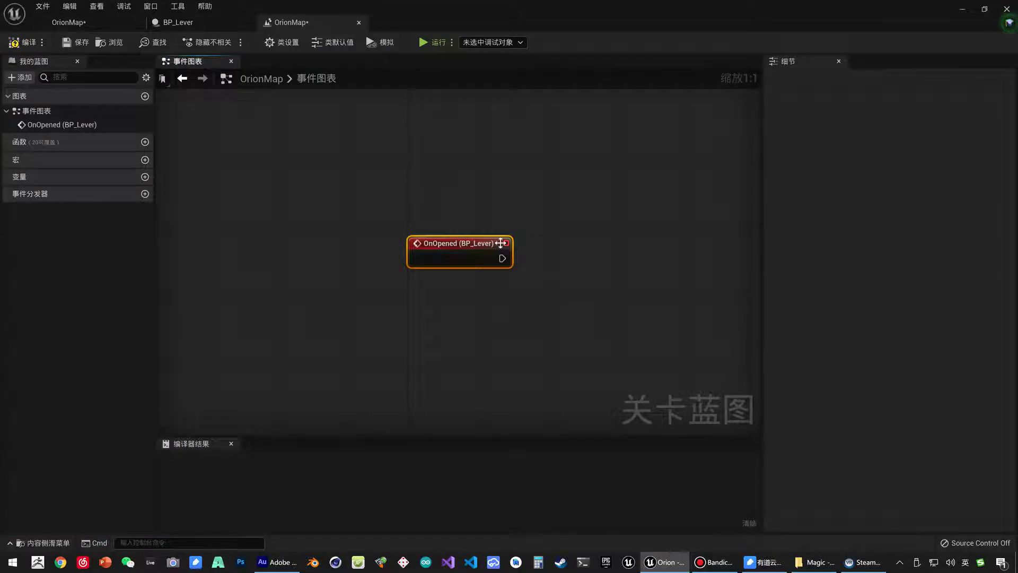
# Wire a Print String node to OnOpened with the message '我开门打了'.
pyautogui.moveTo(533, 243); pyautogui.dragTo(459, 250, button='right')
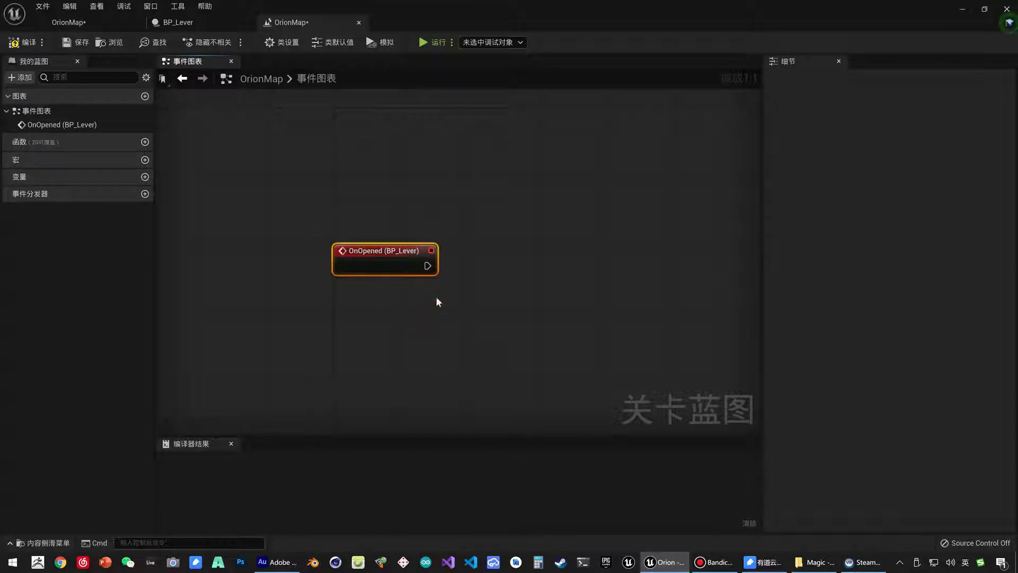
pyautogui.moveTo(427, 265); pyautogui.dragTo(482, 272)
pyautogui.write('print')
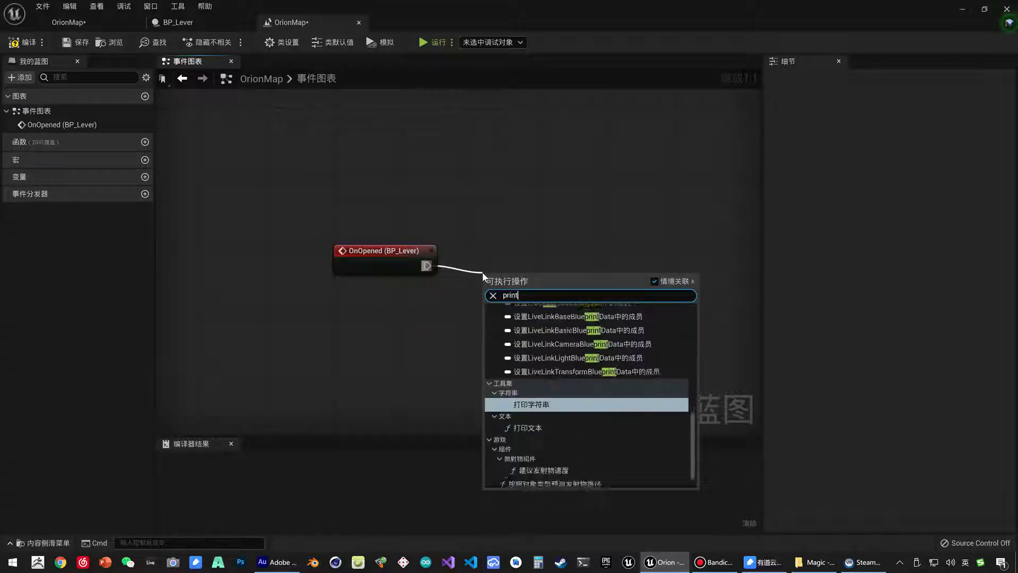
pyautogui.press('Return')
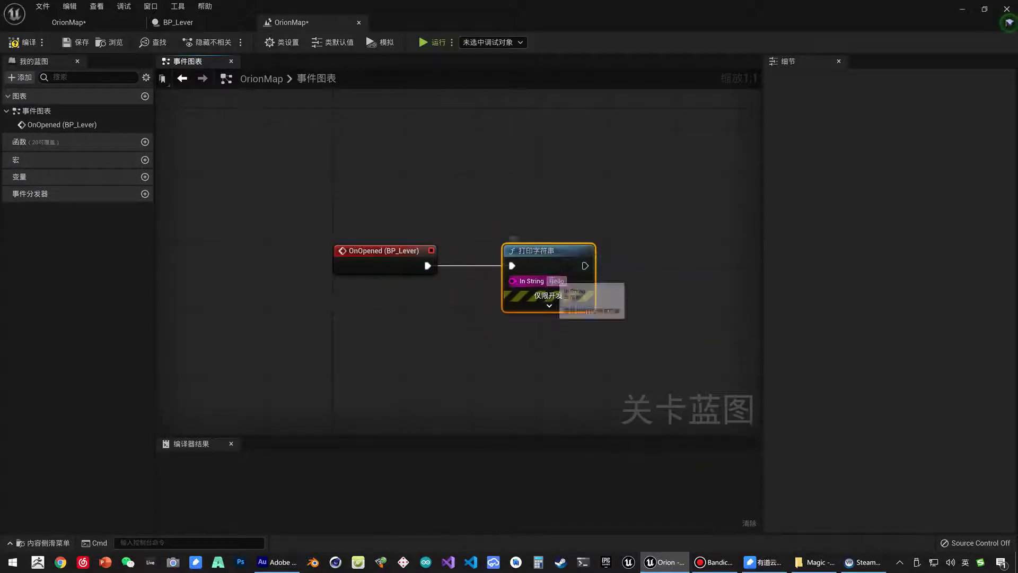
pyautogui.click(556, 281)
pyautogui.write('我开')
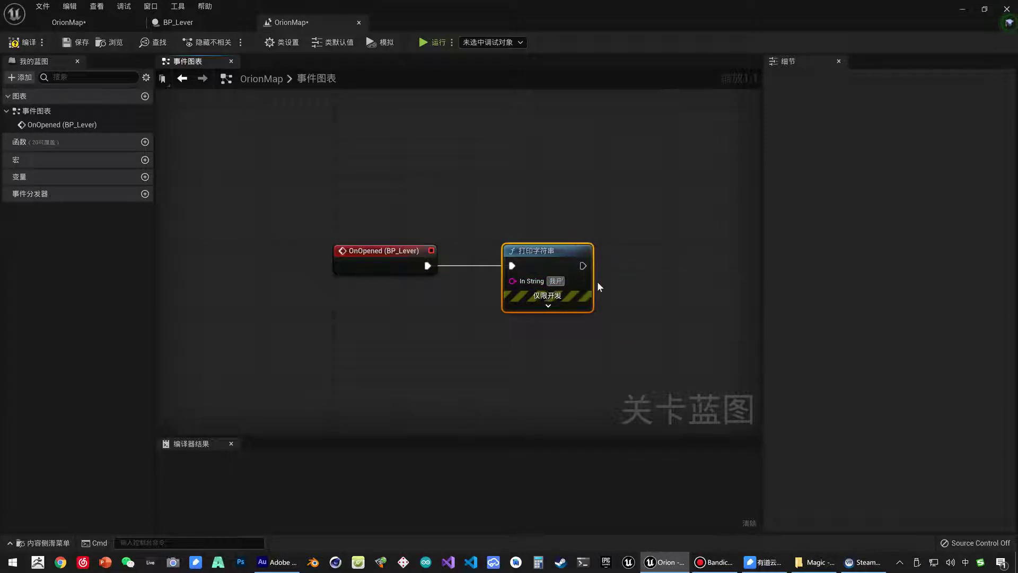
pyautogui.write('门打了')
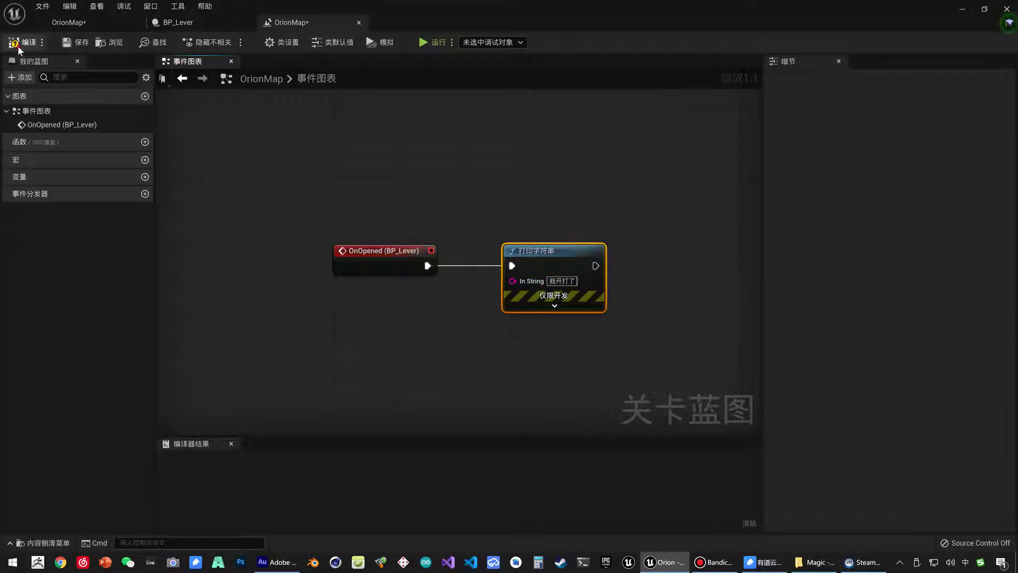
# Compile and save the level blueprint, then return to the OrionMap viewport.
pyautogui.click(22, 42)
pyautogui.click(77, 42)
pyautogui.click(76, 27)
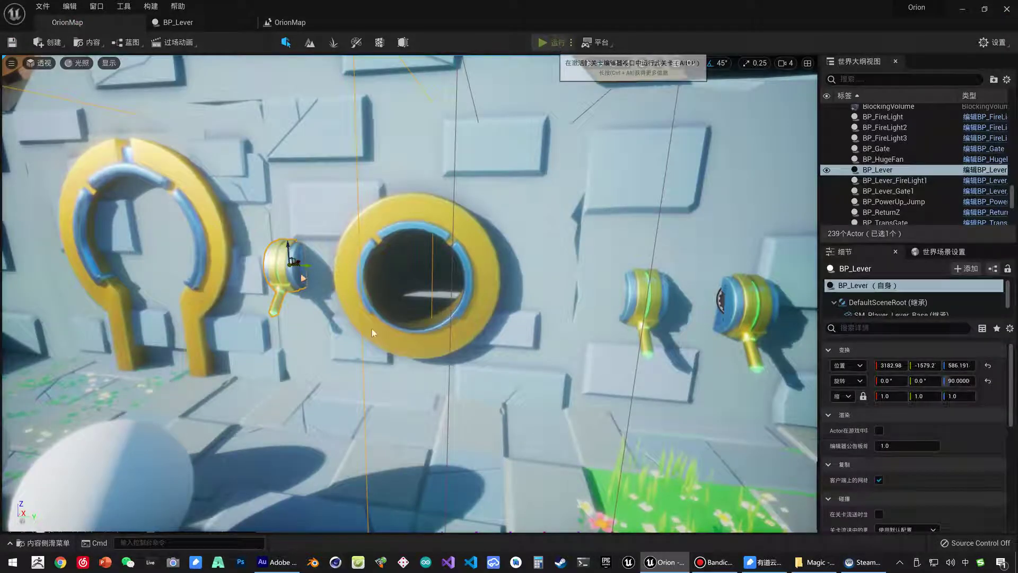
pyautogui.hotkey('alt', 'p')
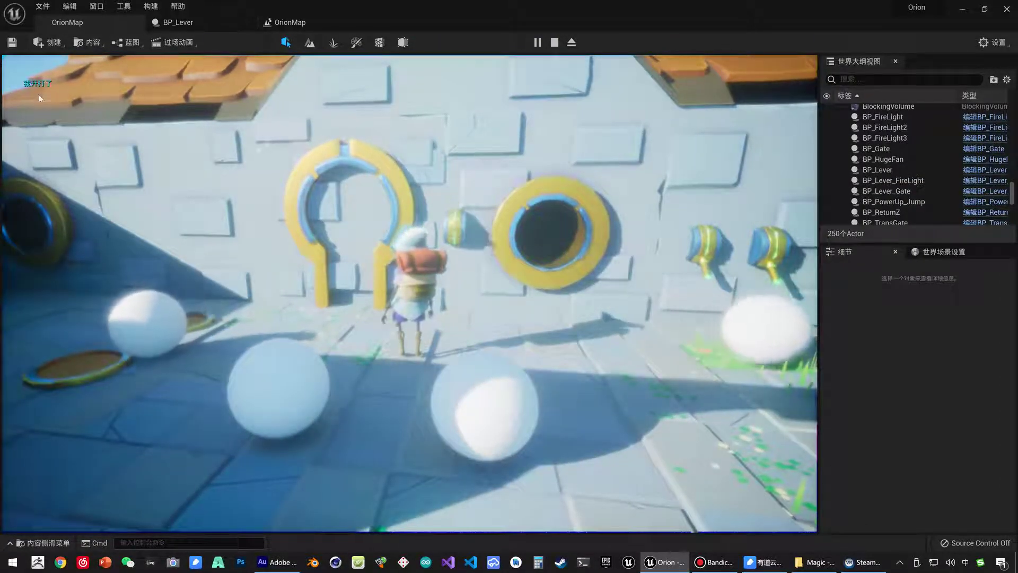
pyautogui.press('Escape')
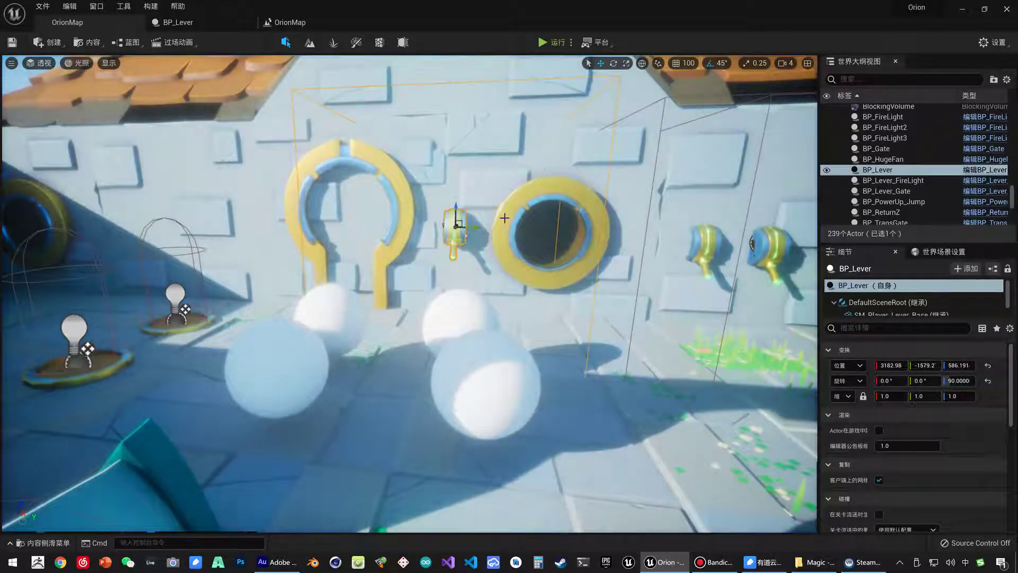
# Select the wall levers and focus the view on the BP_Lever actor.
pyautogui.moveTo(504, 217); pyautogui.dragTo(457, 237, button='right')
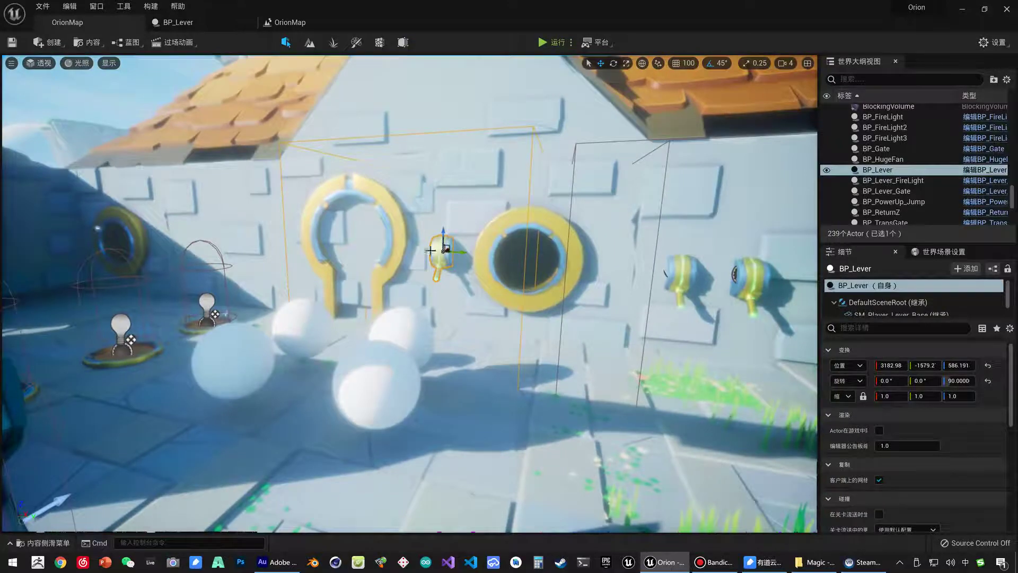
pyautogui.moveTo(504, 264); pyautogui.dragTo(620, 241, button='right')
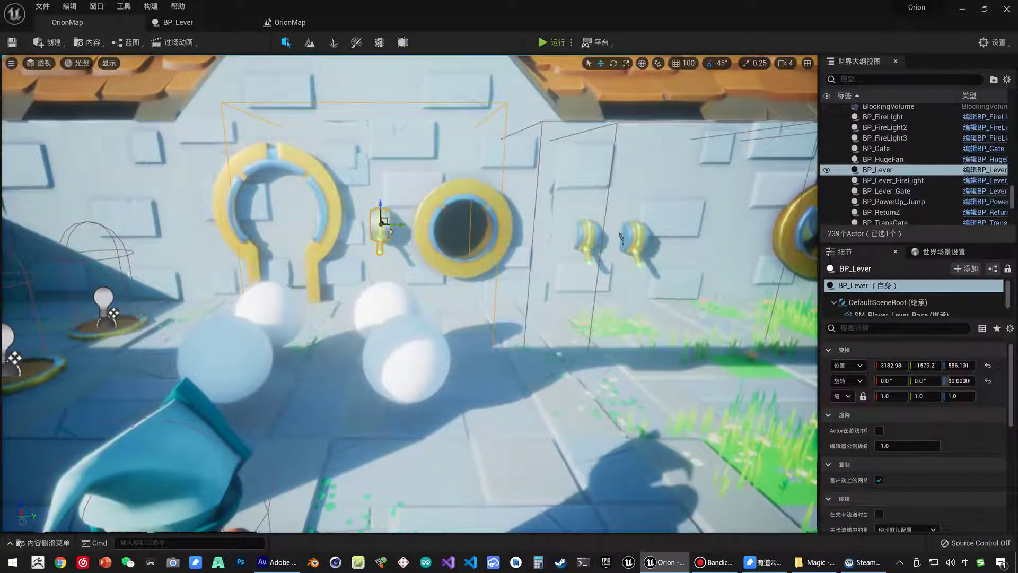
pyautogui.moveTo(563, 216); pyautogui.dragTo(545, 321, button='right')
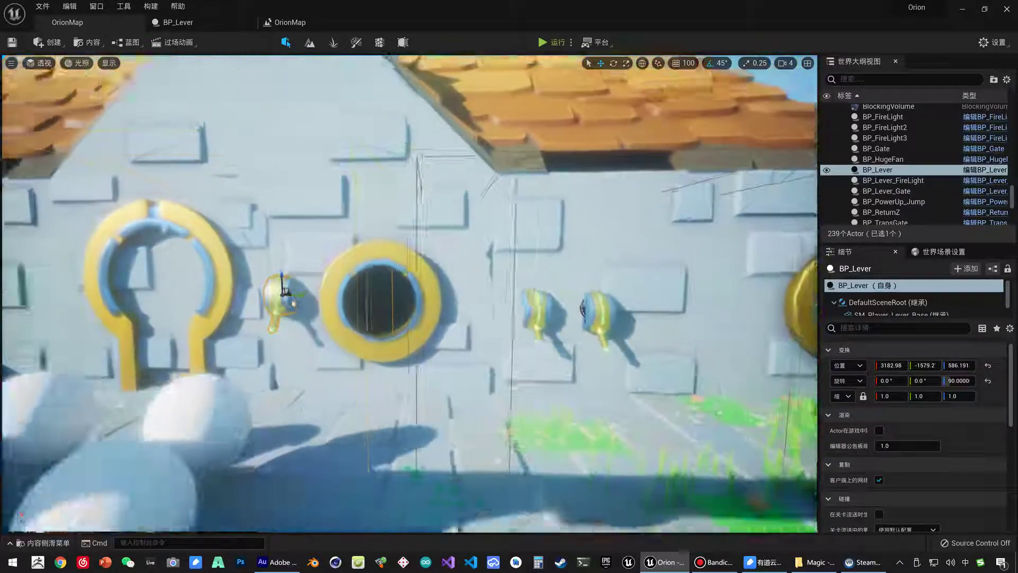
pyautogui.click(545, 321)
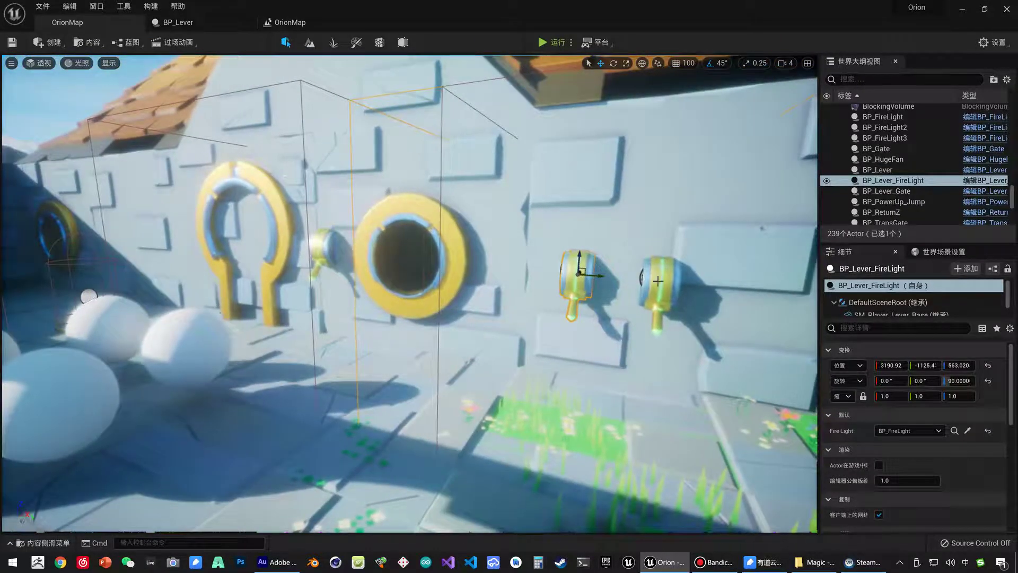
pyautogui.click(658, 281)
pyautogui.moveTo(598, 258); pyautogui.dragTo(597, 257, button='right')
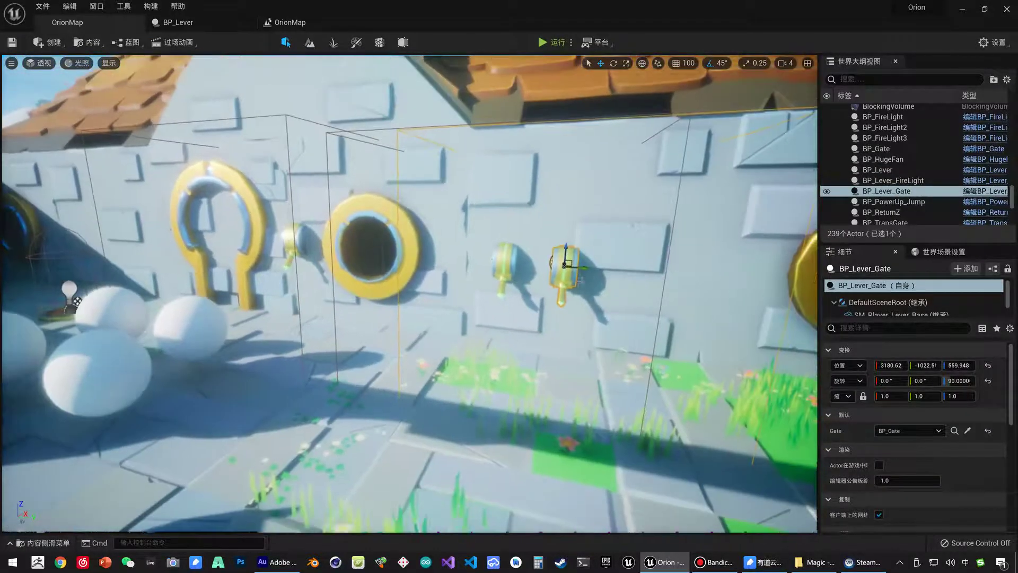
pyautogui.moveTo(353, 97); pyautogui.dragTo(352, 96, button='right')
pyautogui.hotkey('ctrl', 'space')
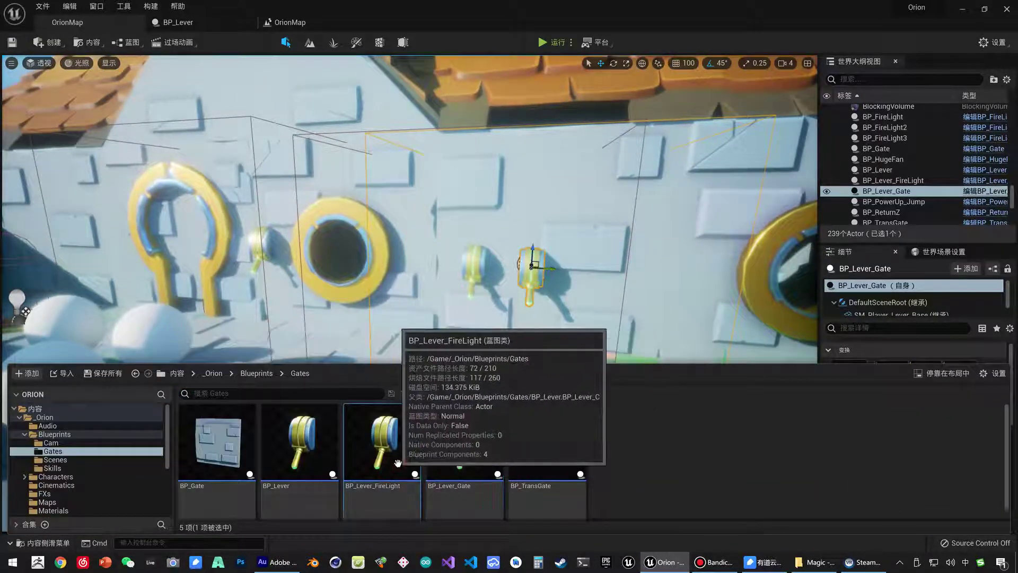
pyautogui.click(300, 440)
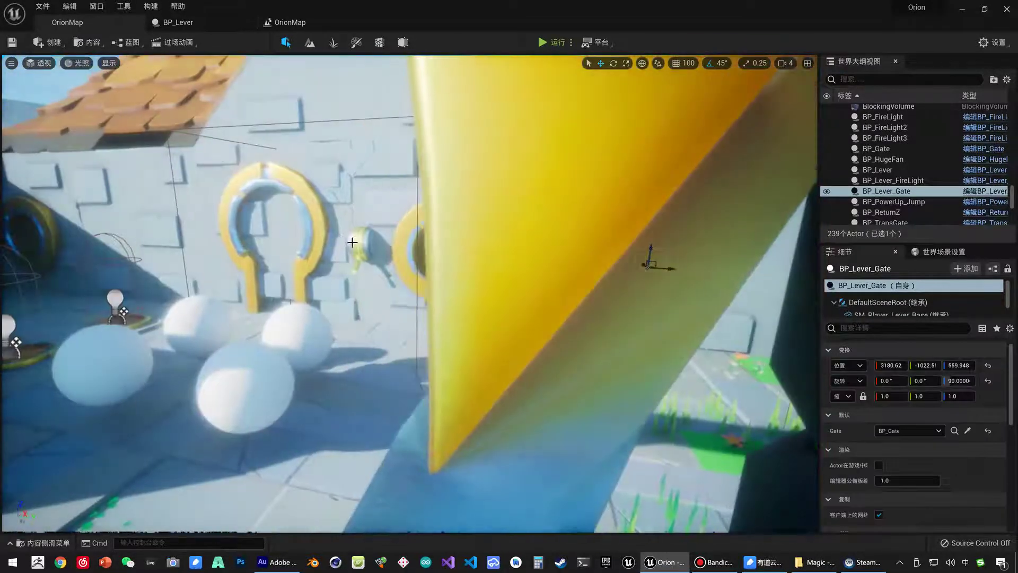
pyautogui.doubleClick(877, 170)
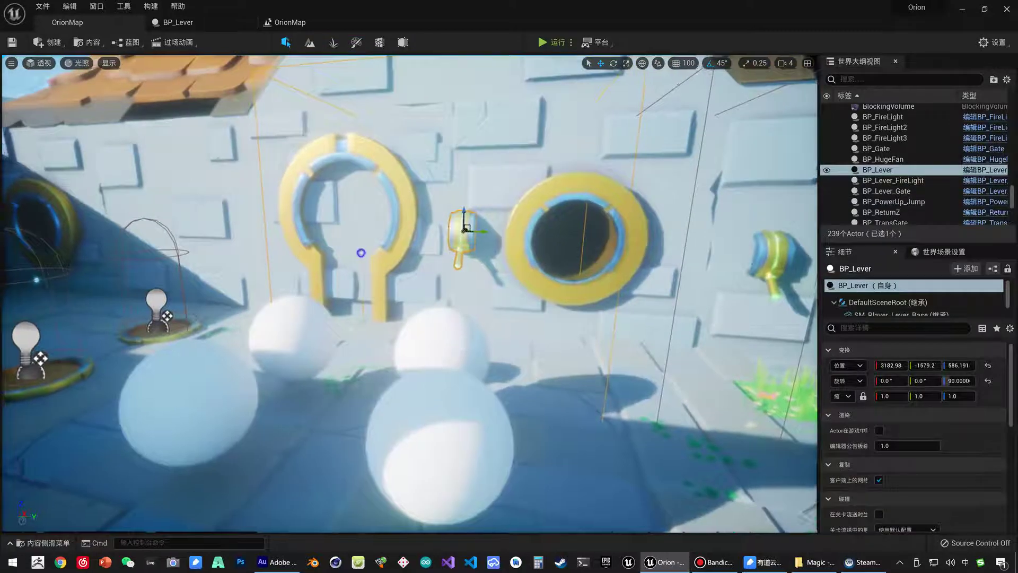
# Select the roof piece SM_Kit_Floor53, test-lift it, and undo the move.
pyautogui.keyDown('alt'); pyautogui.moveTo(357, 255); pyautogui.dragTo(357, 202); pyautogui.keyUp('alt')
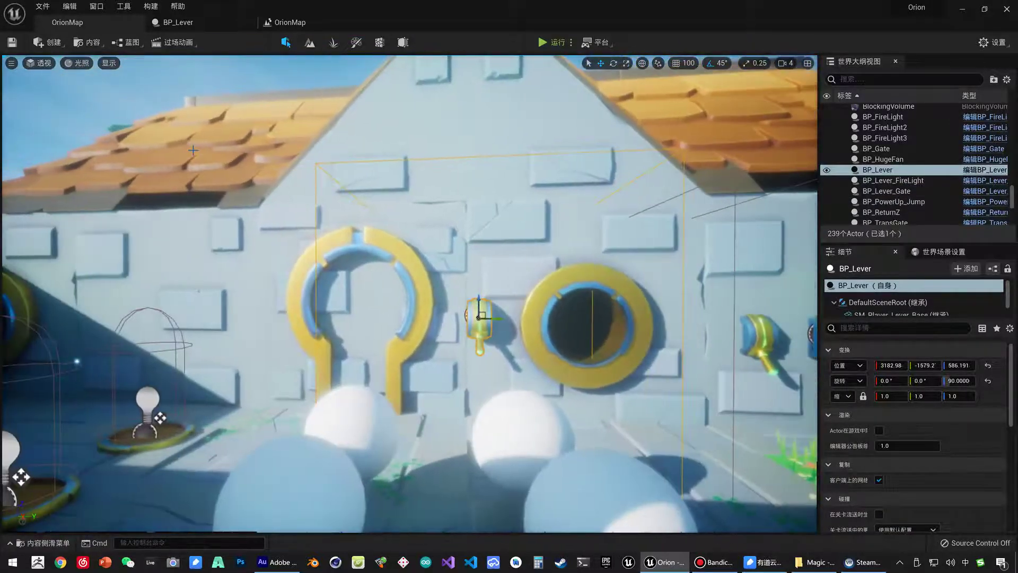
pyautogui.click(200, 157)
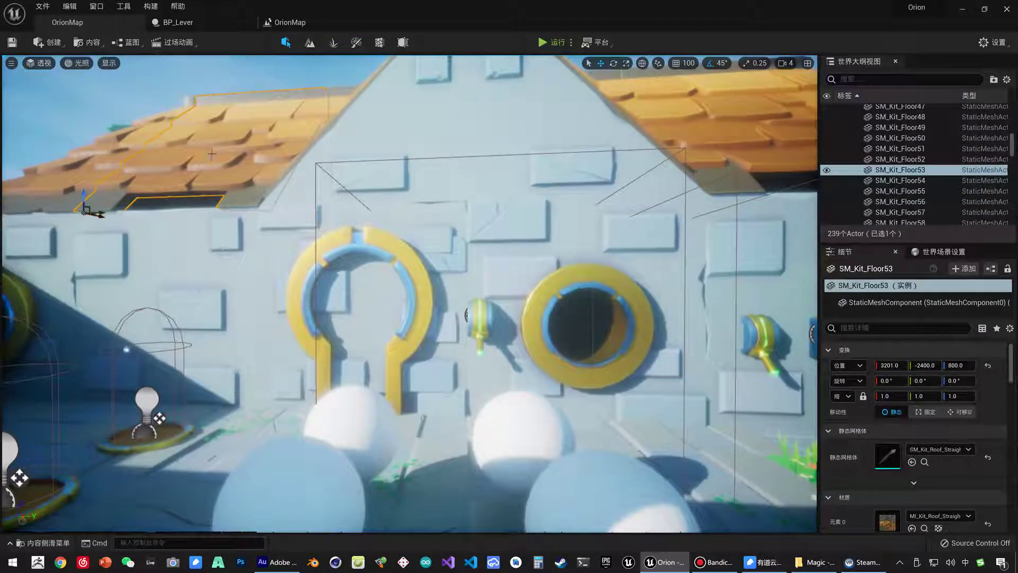
pyautogui.moveTo(86, 196); pyautogui.dragTo(84, 137)
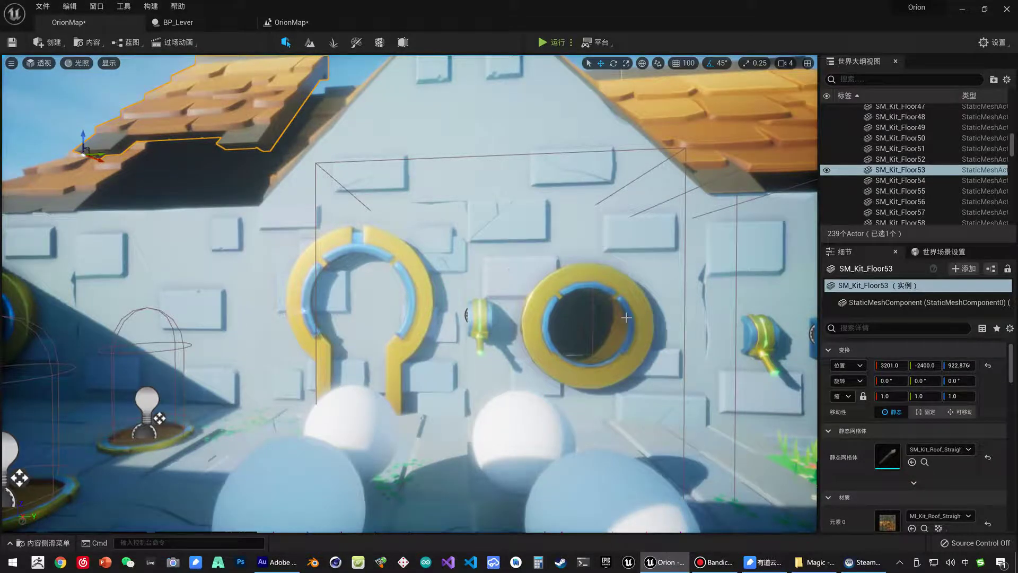
pyautogui.hotkey('ctrl', 'z')
# Go back to the OrionMap level blueprint.
pyautogui.hotkey('ctrl', 'space')
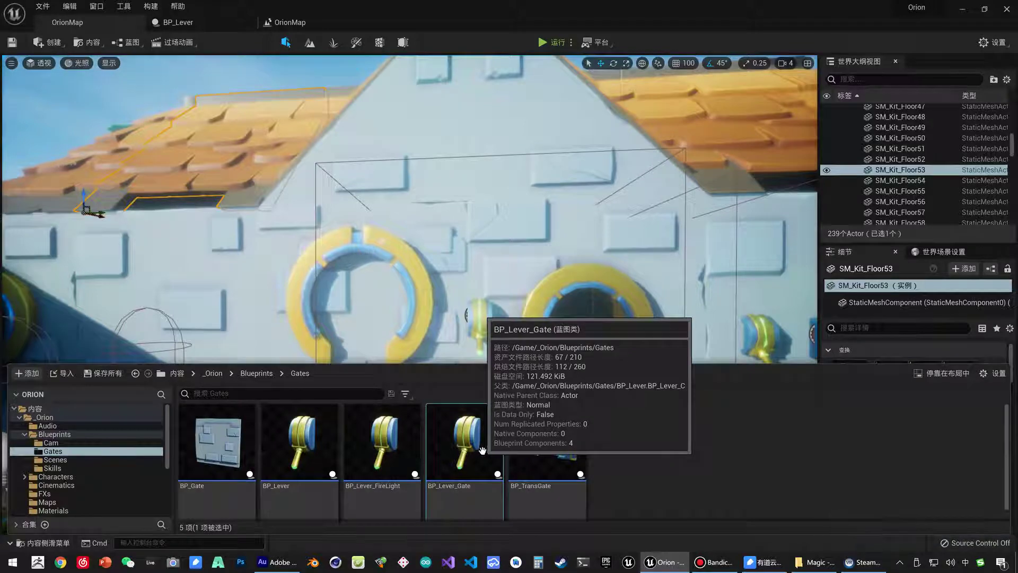
pyautogui.hotkey('ctrl', 'space')
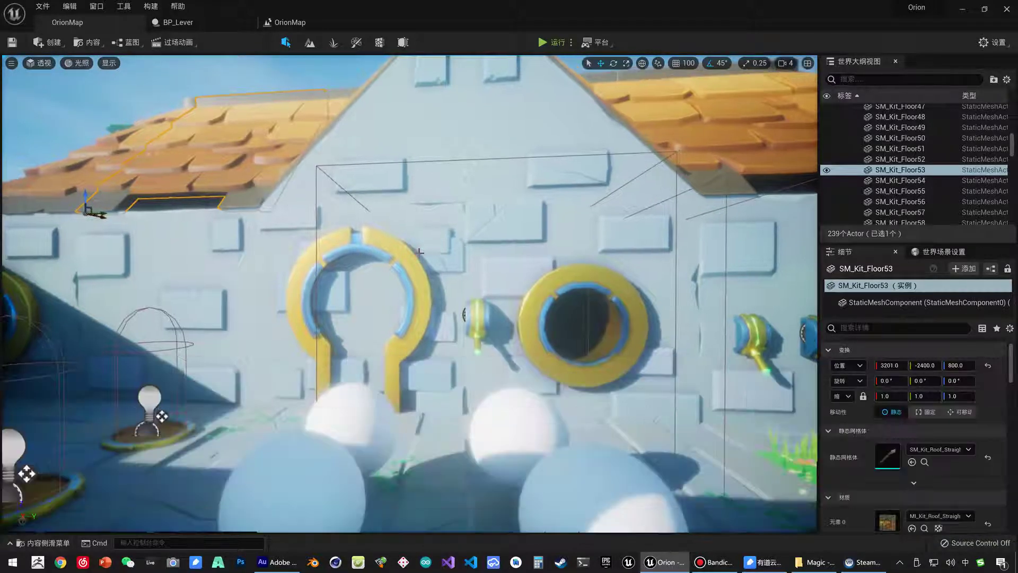
pyautogui.moveTo(418, 250); pyautogui.dragTo(433, 270, button='right')
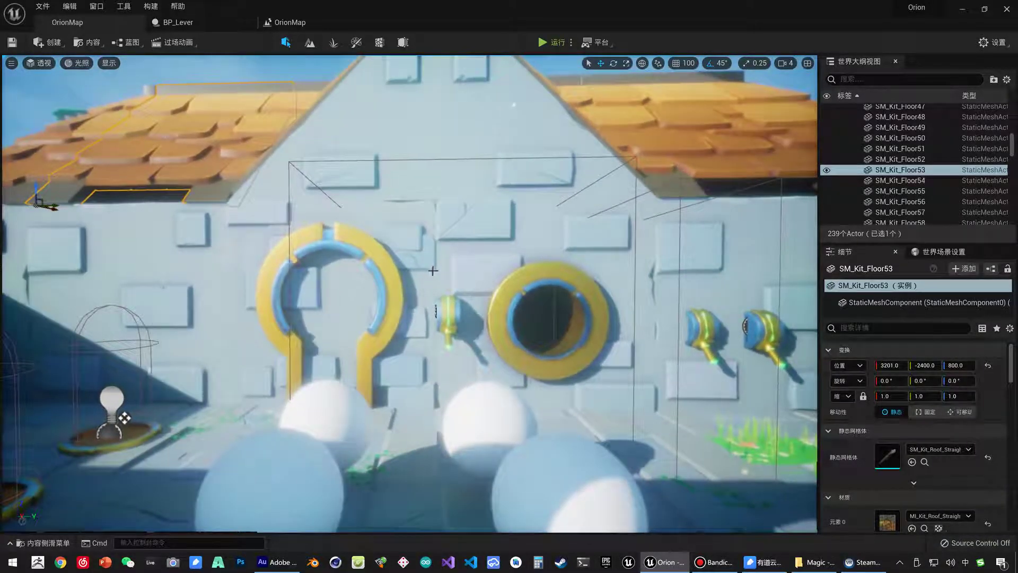
pyautogui.click(290, 22)
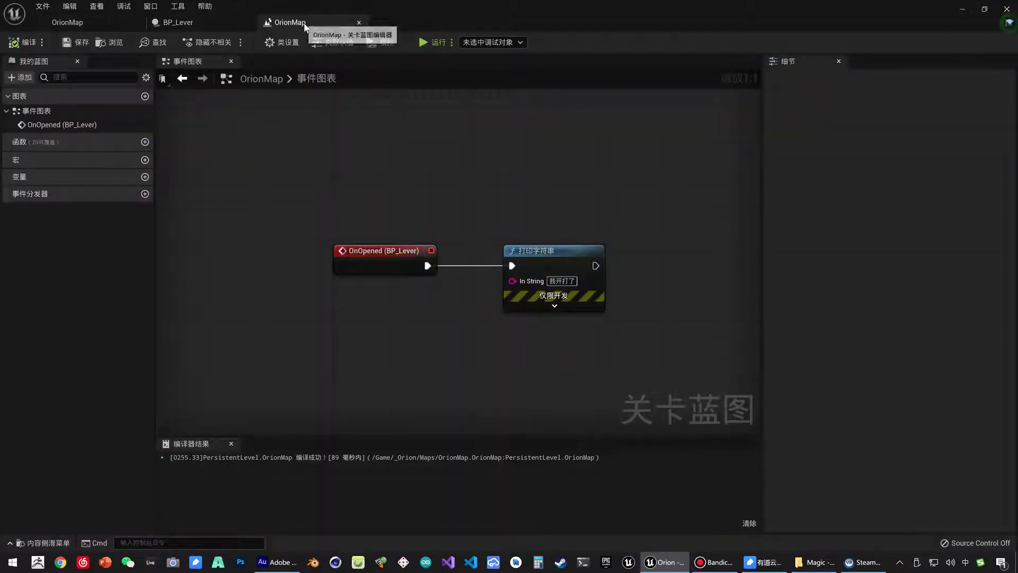
# Delete the Print String node from the level blueprint.
pyautogui.click(556, 307)
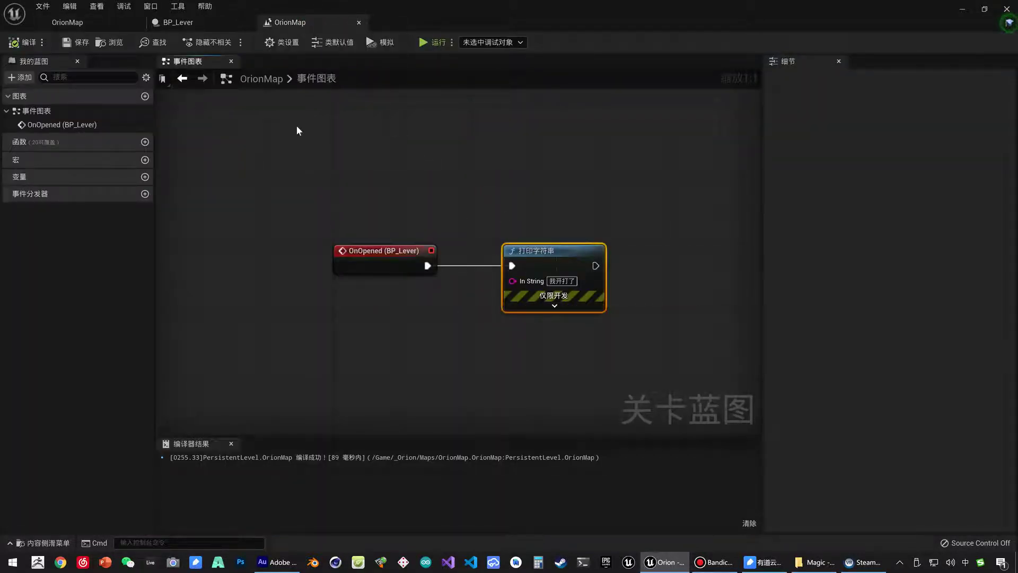
pyautogui.press('Delete')
pyautogui.click(68, 22)
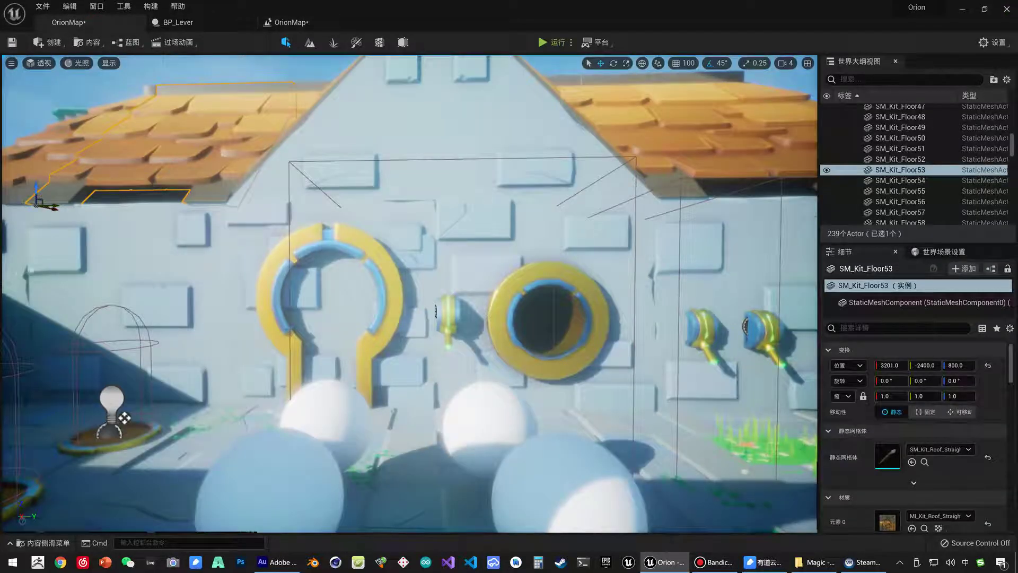
pyautogui.click(348, 22)
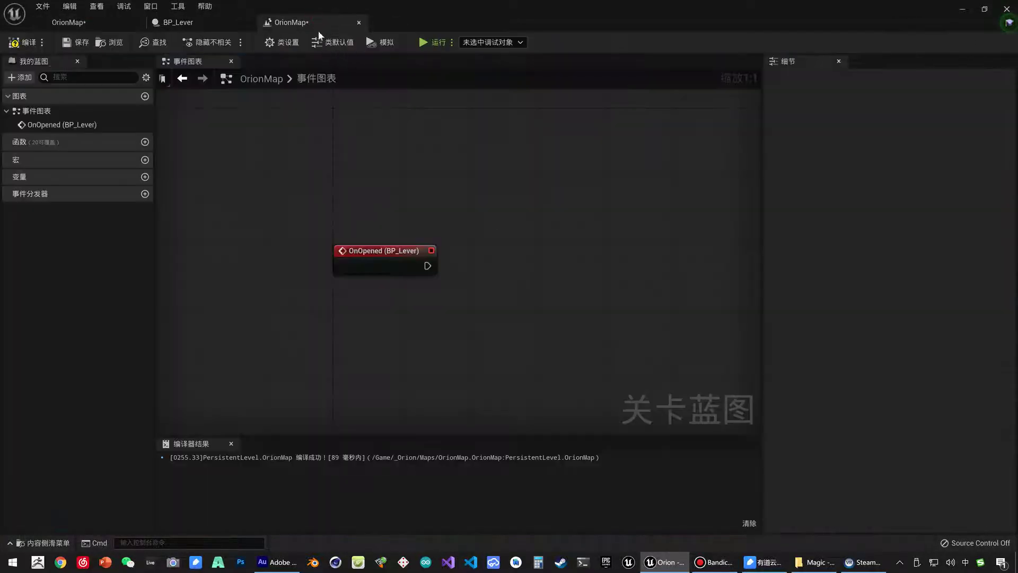
# Float the level blueprint window and drop an SM_Kit_Floor53 reference into the graph.
pyautogui.moveTo(318, 27); pyautogui.dragTo(562, 156)
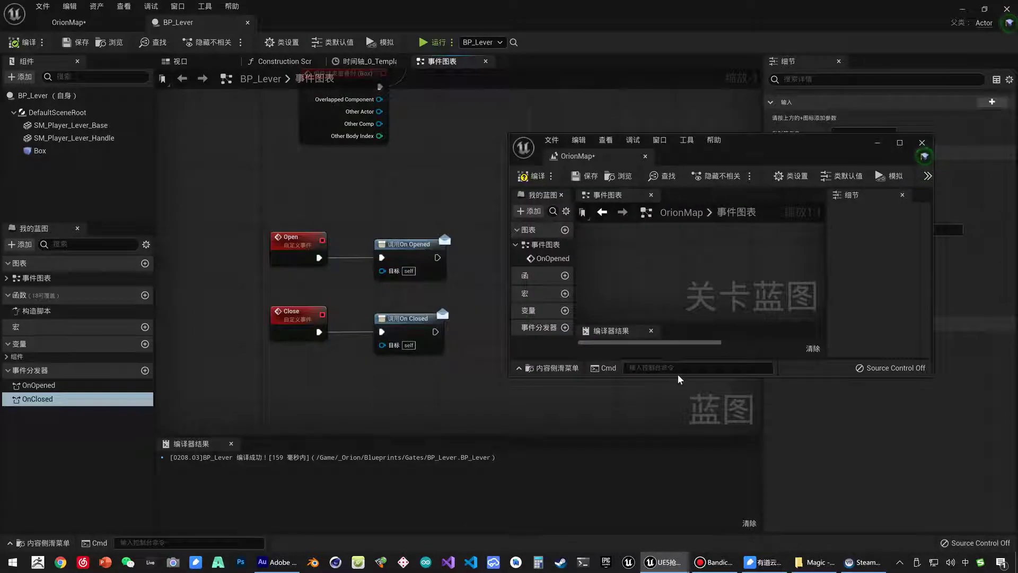
pyautogui.moveTo(680, 378); pyautogui.dragTo(680, 504)
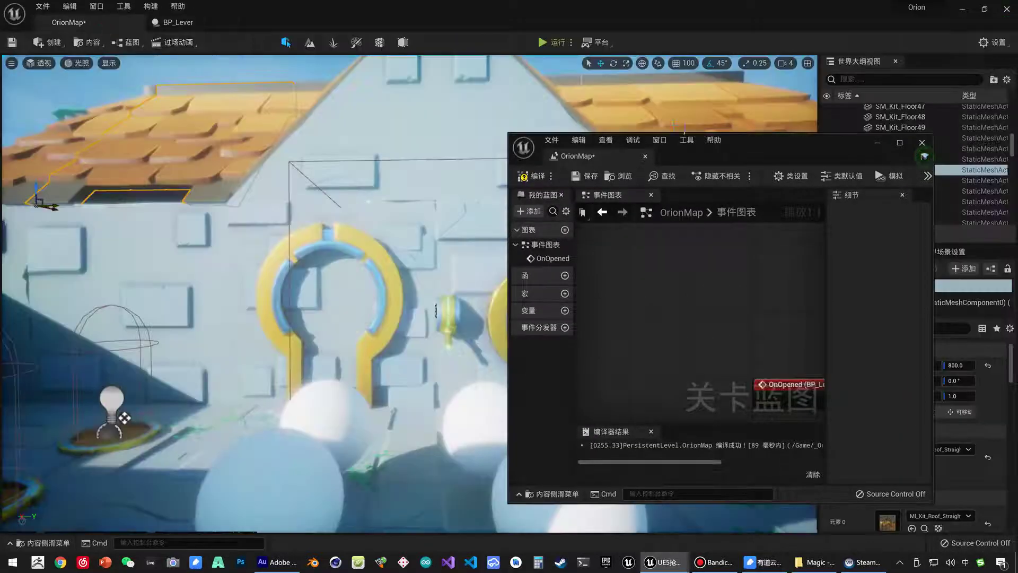
pyautogui.moveTo(769, 149); pyautogui.dragTo(576, 132)
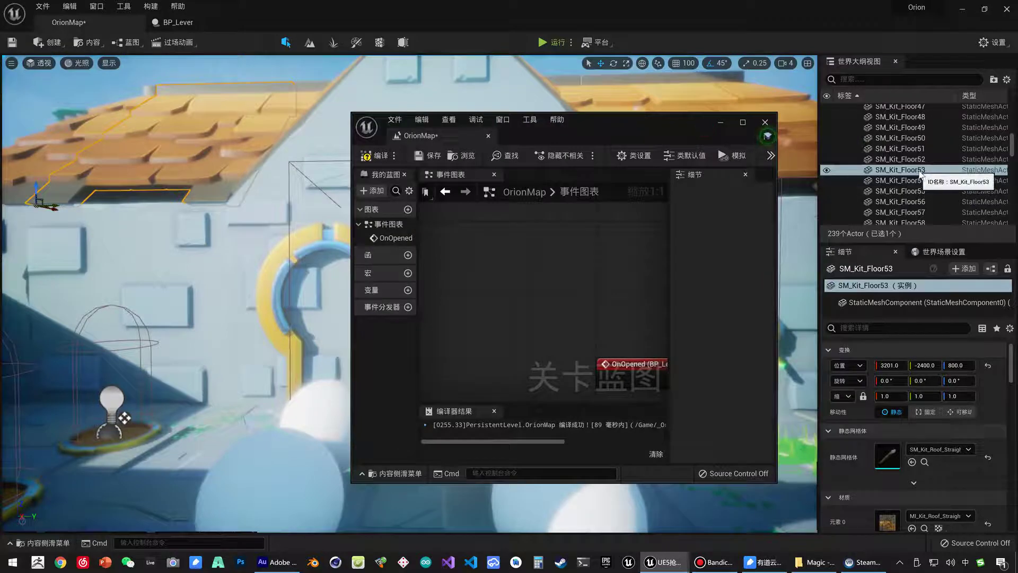
pyautogui.moveTo(432, 302); pyautogui.dragTo(349, 258, button='right')
pyautogui.moveTo(900, 170); pyautogui.dragTo(514, 346)
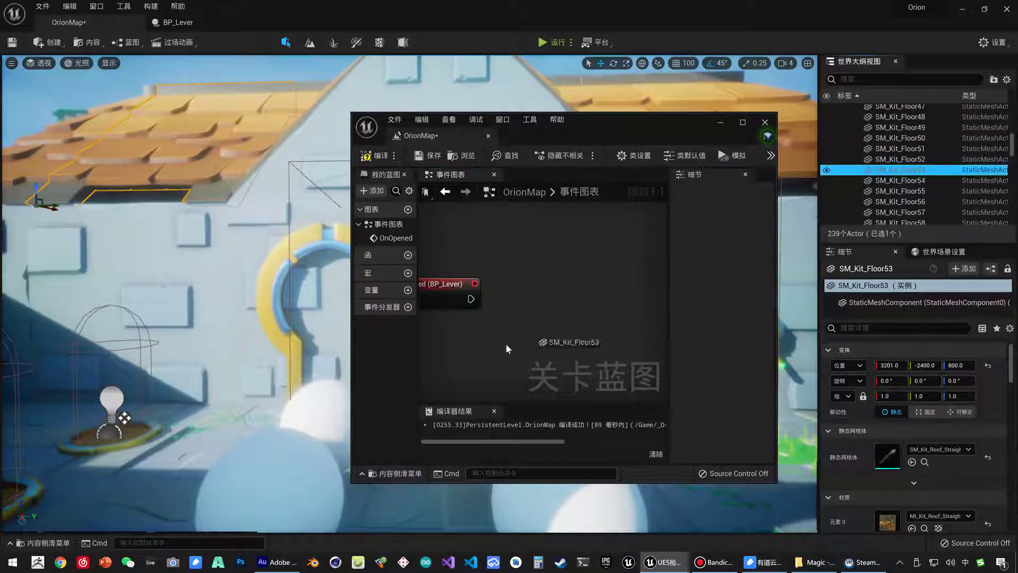
# Add a Set Actor Relative Location node targeting the SM_Kit_Floor53 reference.
pyautogui.click(744, 122)
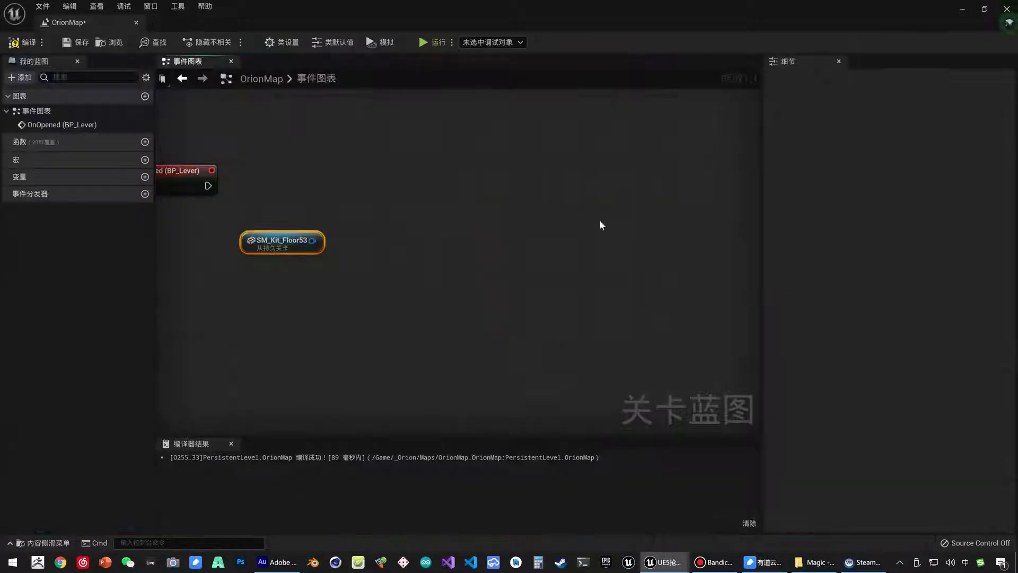
pyautogui.moveTo(321, 228); pyautogui.dragTo(463, 225, button='right')
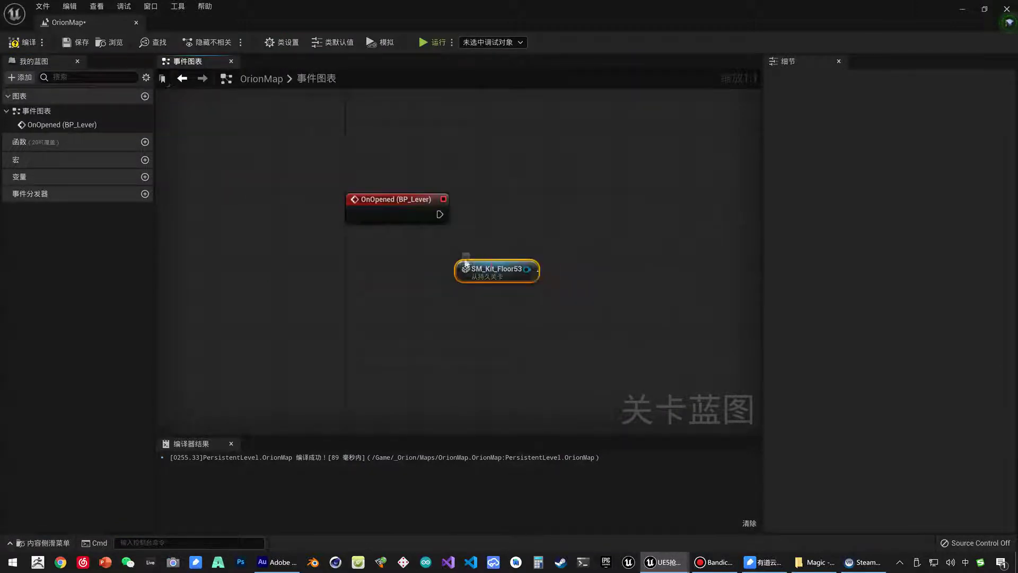
pyautogui.moveTo(499, 262); pyautogui.dragTo(544, 234)
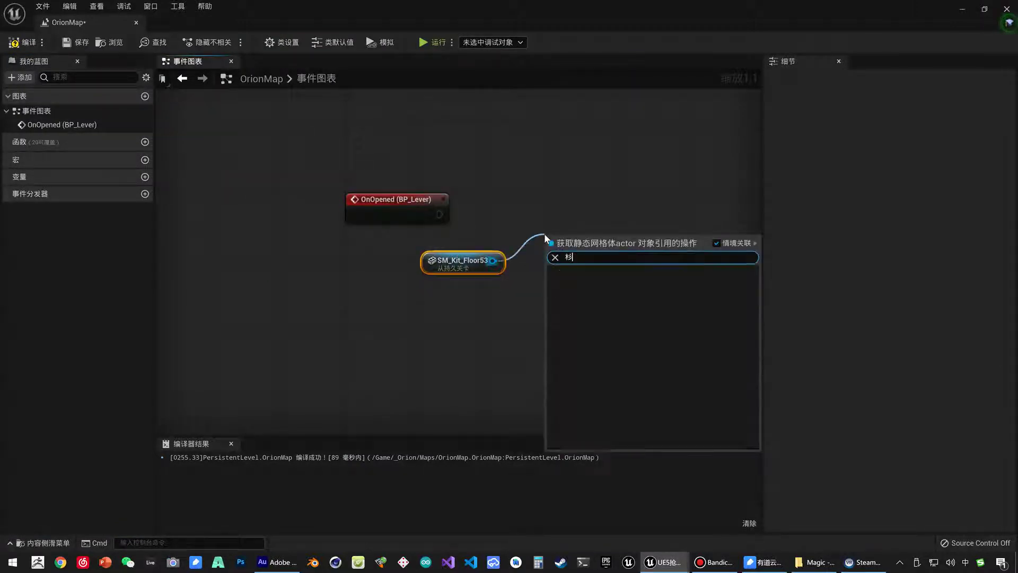
pyautogui.write('set p')
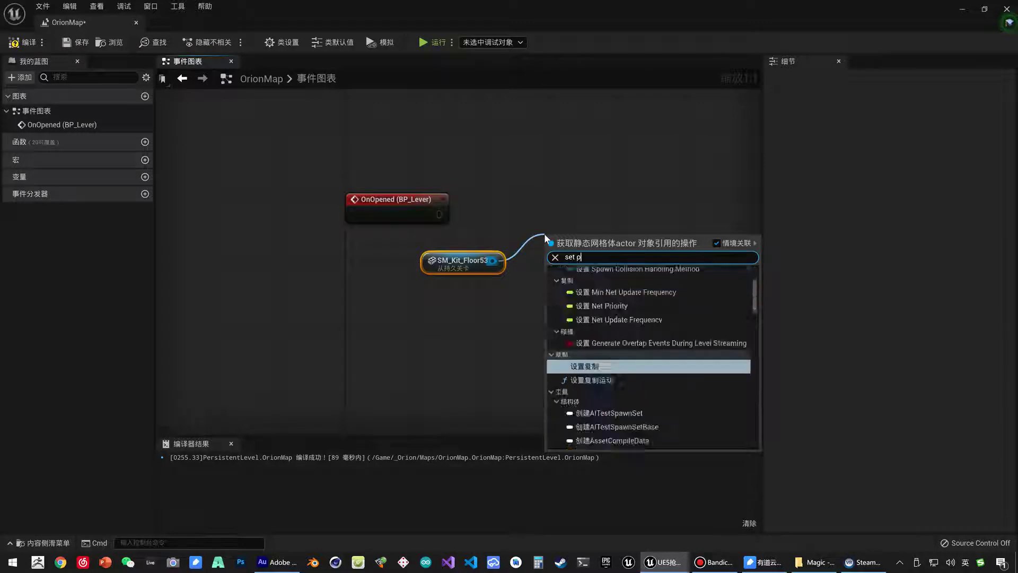
pyautogui.press('BackSpace')
pyautogui.write('location')
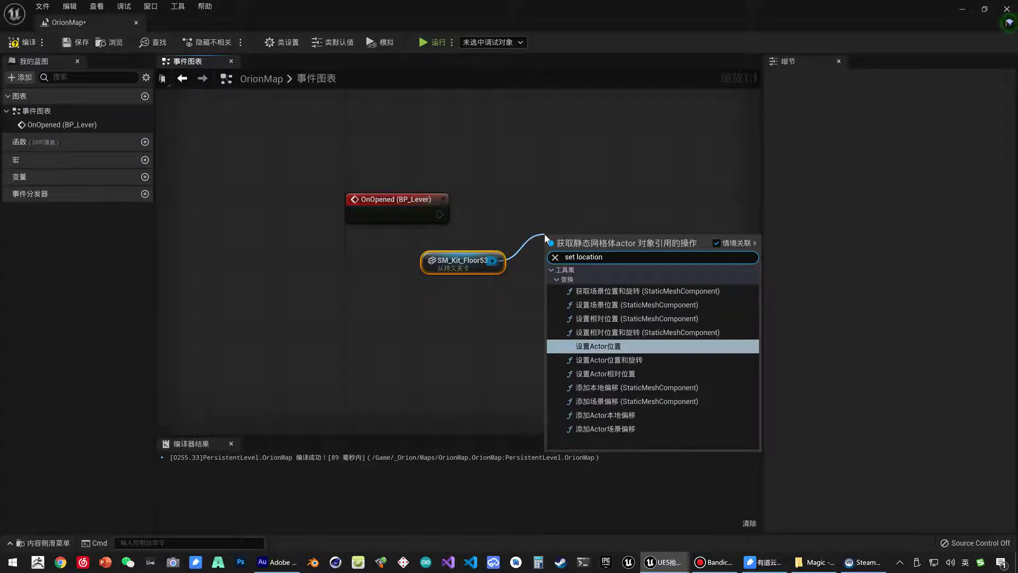
pyautogui.click(640, 375)
pyautogui.moveTo(627, 266); pyautogui.dragTo(646, 223)
# Wire OnOpened into the location node and begin adding a timeline from its exec pin.
pyautogui.moveTo(440, 214)
pyautogui.mouseDown()
pyautogui.moveTo(565, 214)
pyautogui.moveTo(652, 192)
pyautogui.mouseUp()
pyautogui.moveTo(438, 213); pyautogui.dragTo(415, 212, button='right')
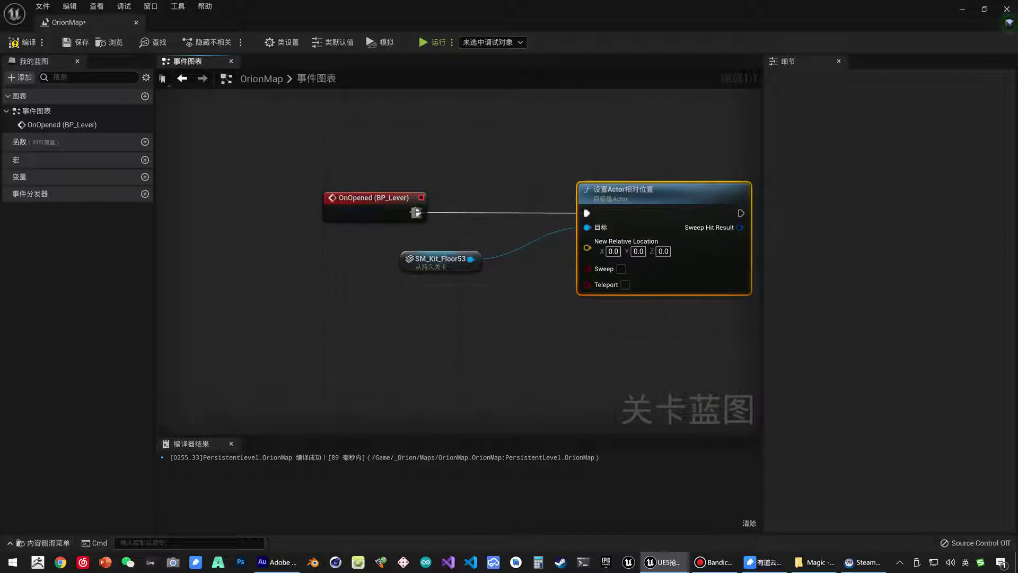
pyautogui.moveTo(416, 212); pyautogui.dragTo(452, 202)
pyautogui.write('ti')
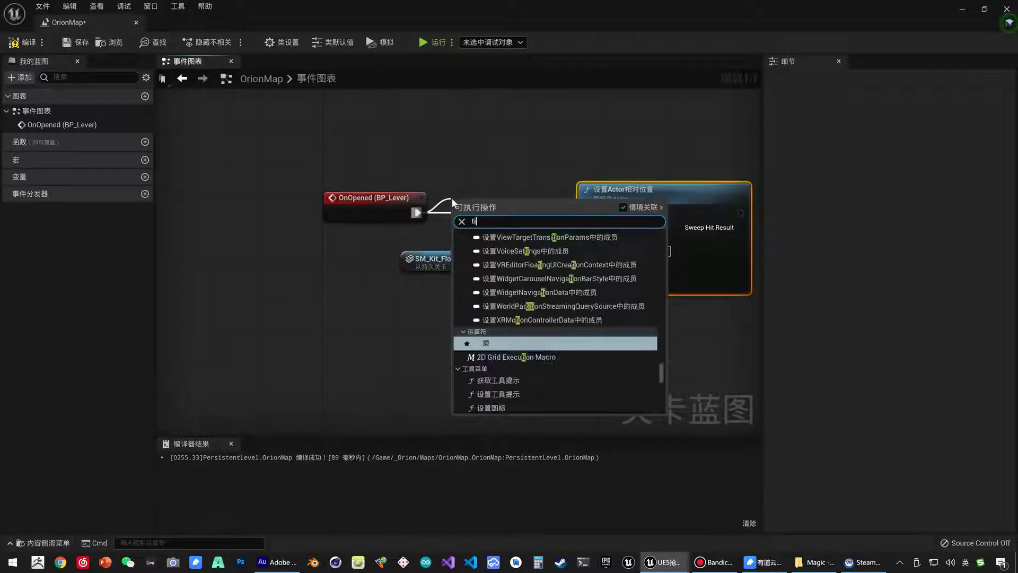
pyautogui.write('mel')
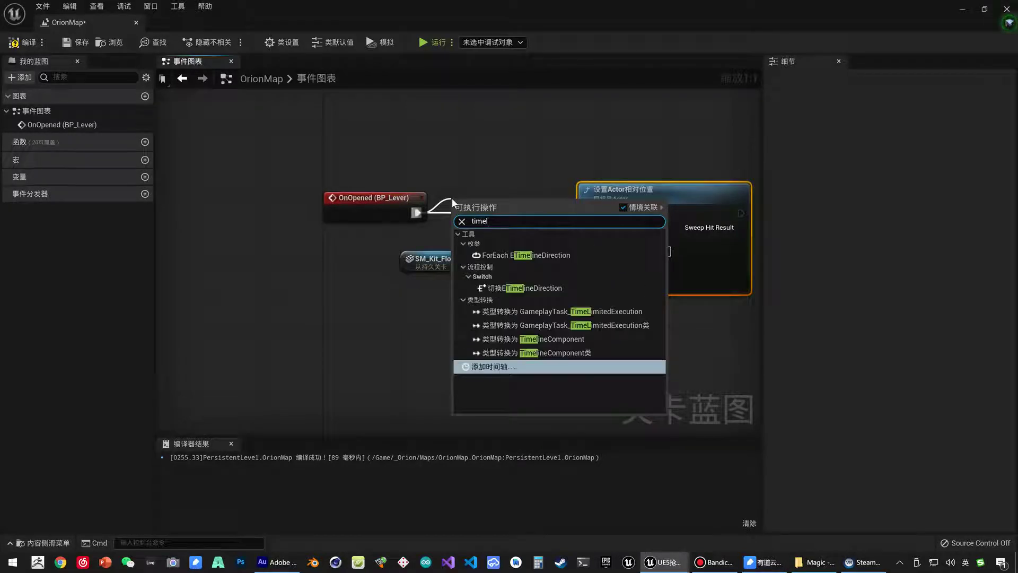
# Add a Timeline node between OnOpened and the location node.
pyautogui.press('Return')
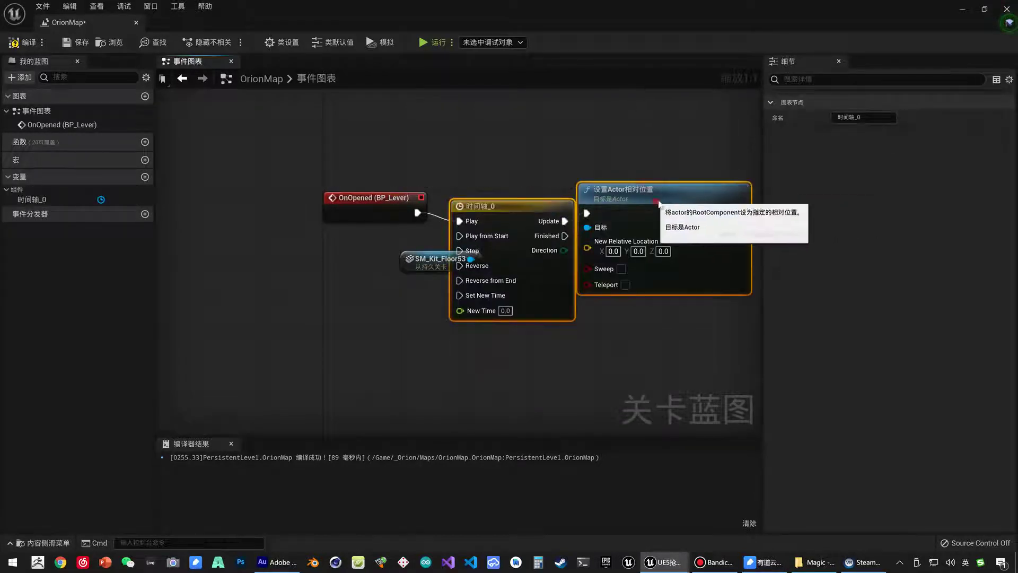
pyautogui.moveTo(659, 204); pyautogui.dragTo(736, 204)
pyautogui.moveTo(599, 211); pyautogui.dragTo(572, 203)
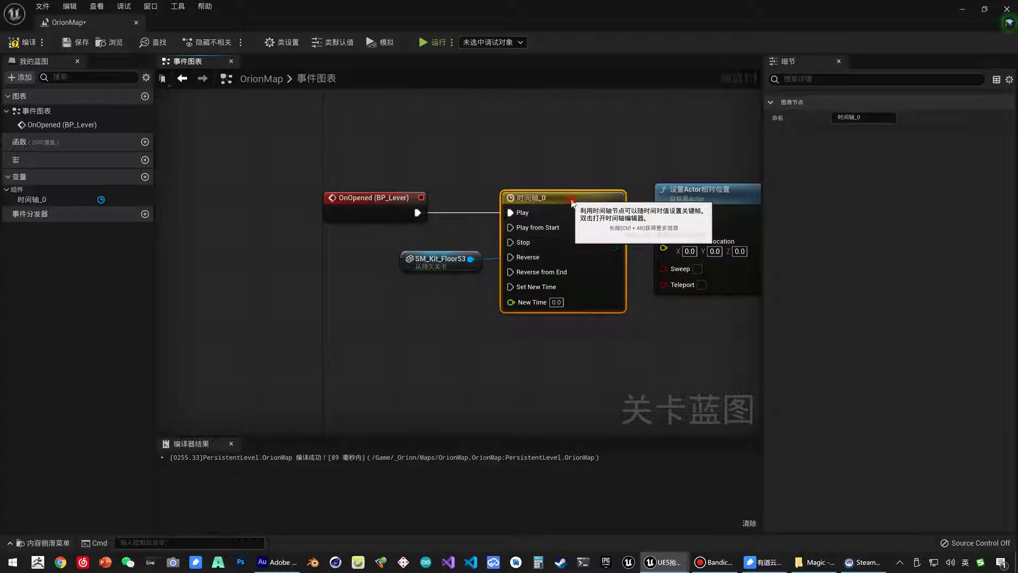
pyautogui.doubleClick(572, 203)
# Add a float track keyed from 0 to 1.0 at 0.5 s, save, and start renaming it Alpha.
pyautogui.click(170, 93)
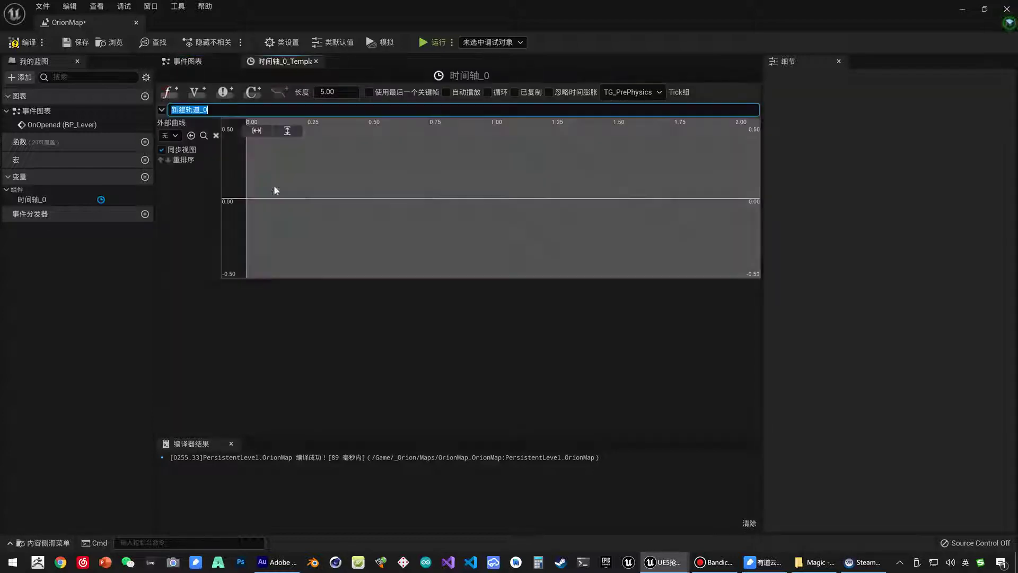
pyautogui.rightClick(304, 197)
pyautogui.click(339, 212)
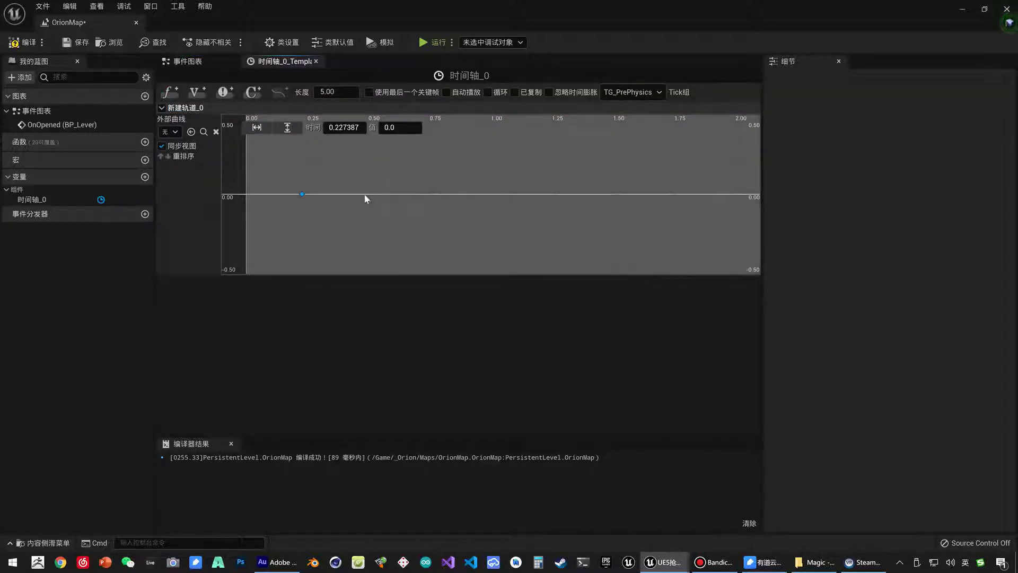
pyautogui.rightClick(368, 197)
pyautogui.click(403, 211)
pyautogui.write('1')
pyautogui.hotkey('ctrl', 's')
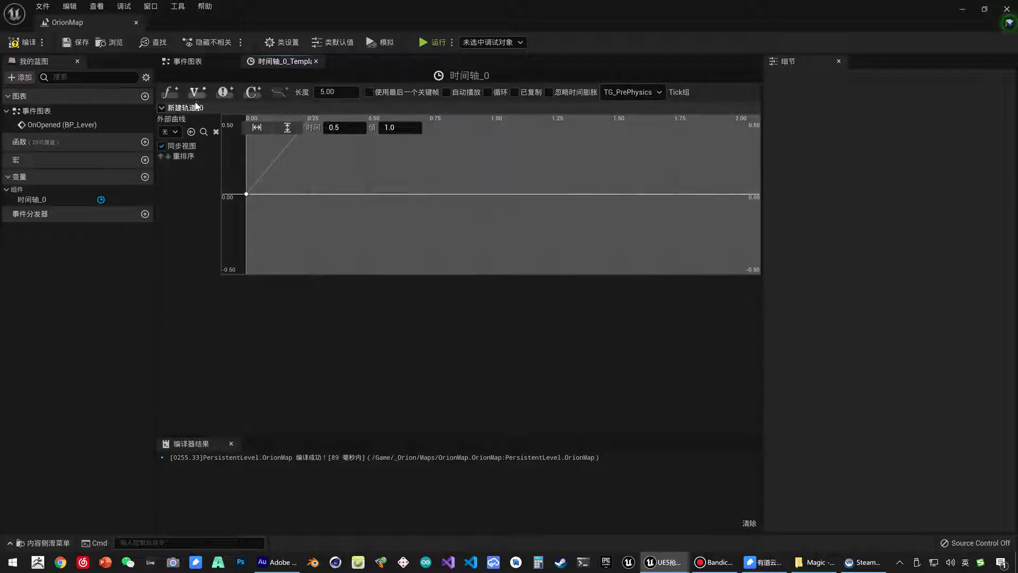
pyautogui.doubleClick(197, 108)
# Name the timeline track Alpha and rearrange the event graph to make room after the timeline.
pyautogui.write('a')
pyautogui.hotkey('ctrl', 's')
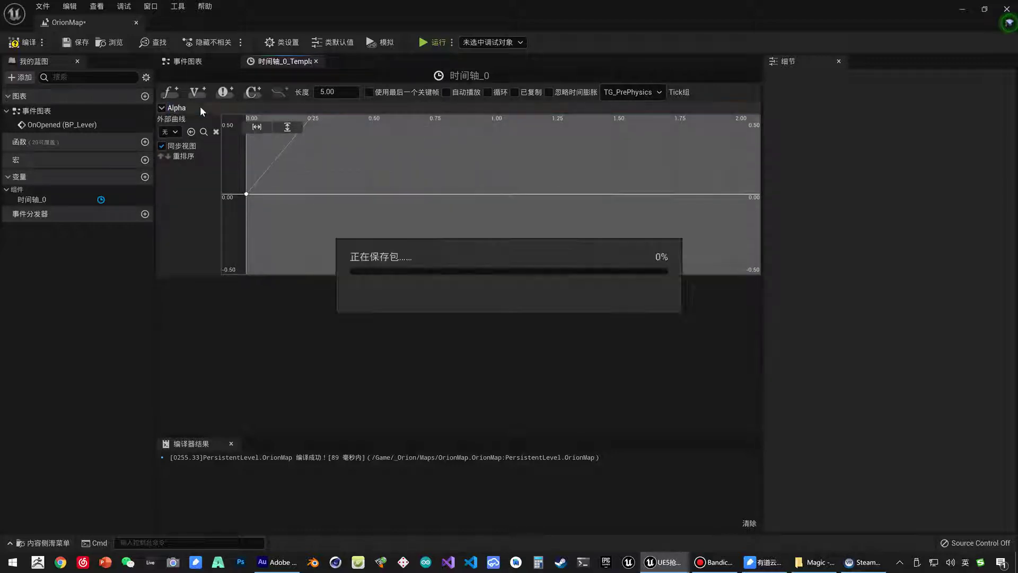
pyautogui.click(316, 61)
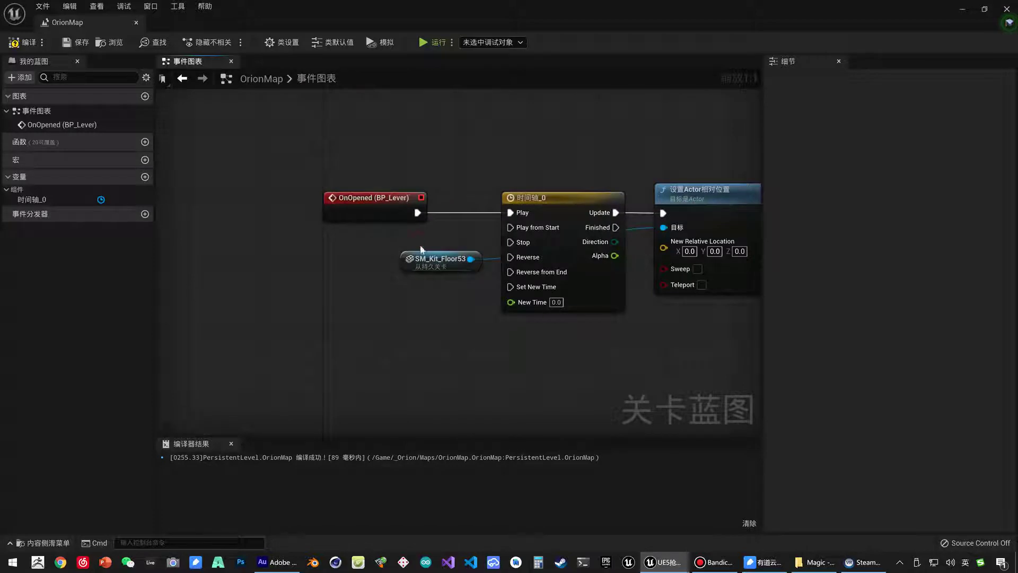
pyautogui.moveTo(678, 200); pyautogui.dragTo(477, 185, button='right')
pyautogui.moveTo(477, 185); pyautogui.dragTo(719, 185)
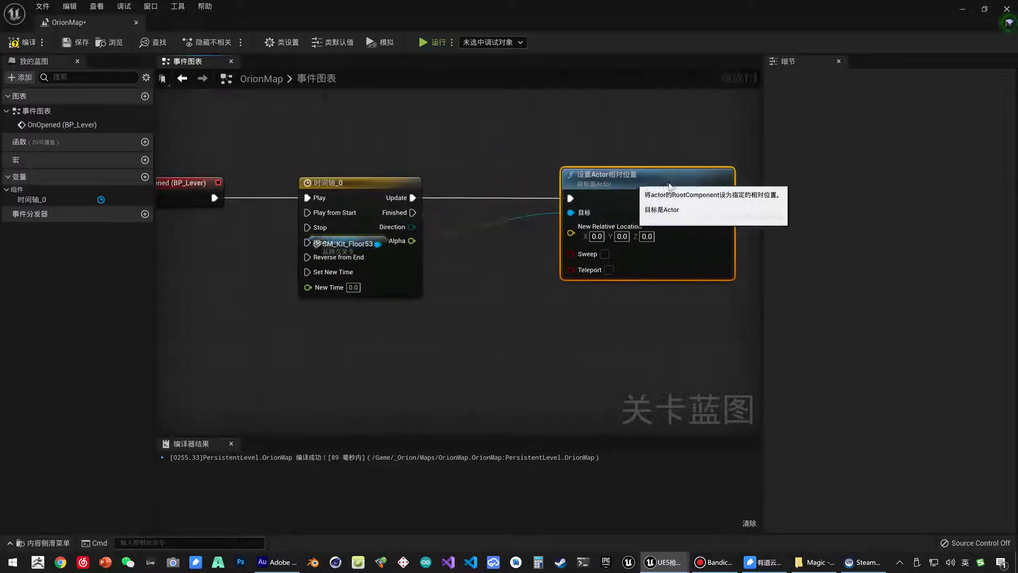
pyautogui.click(427, 238)
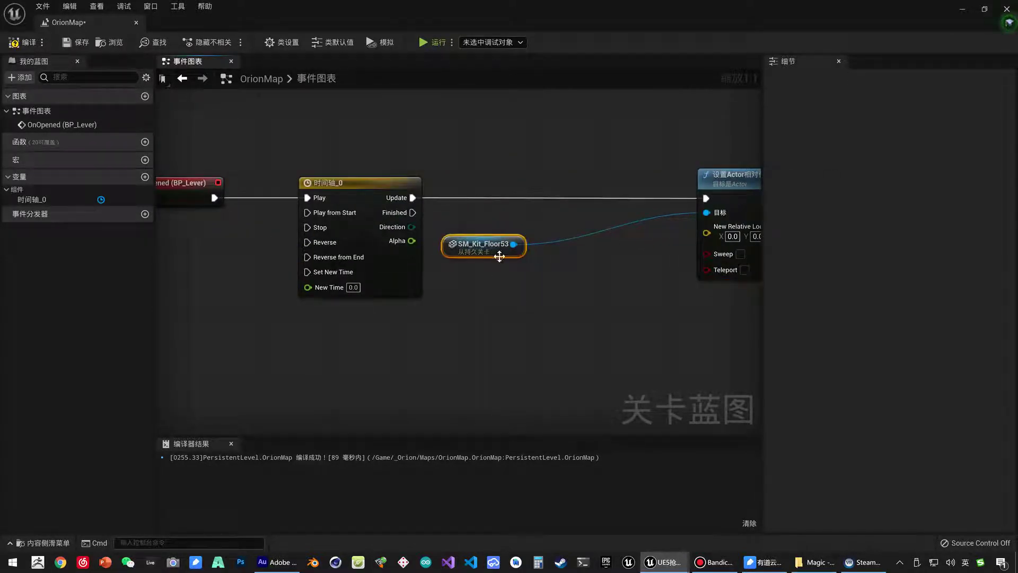
pyautogui.moveTo(499, 256); pyautogui.dragTo(572, 285)
# Create a Lerp (Vector) node driven by the timeline's Alpha output.
pyautogui.rightClick(410, 241)
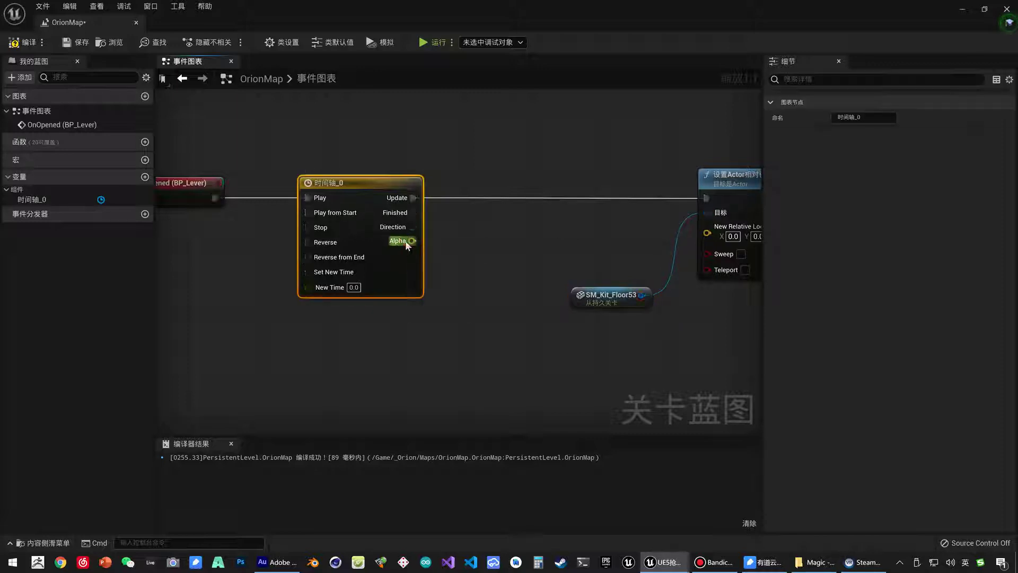
pyautogui.moveTo(411, 241); pyautogui.dragTo(479, 249)
pyautogui.write('lerp')
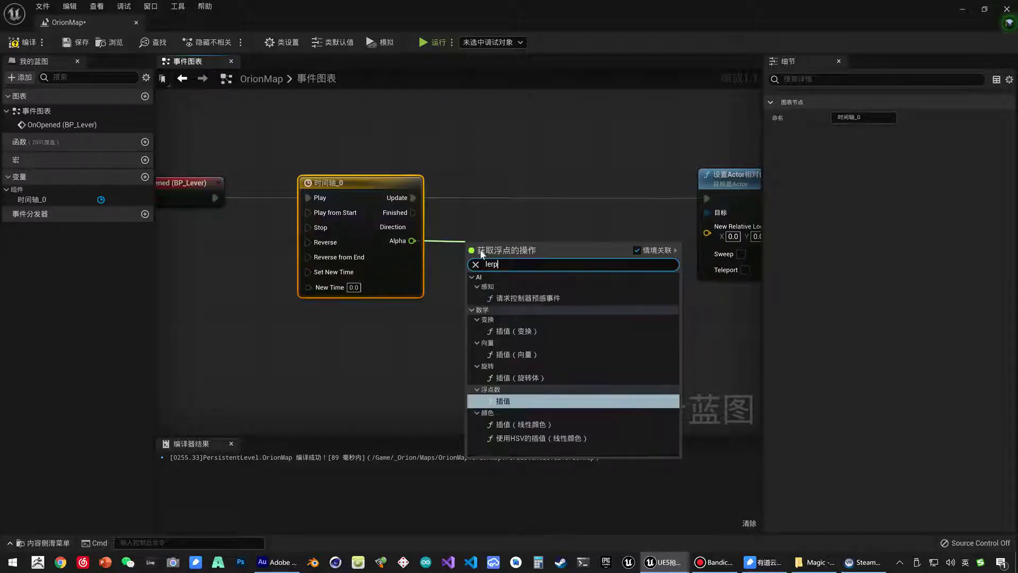
pyautogui.press('Up')
pyautogui.press('Up')
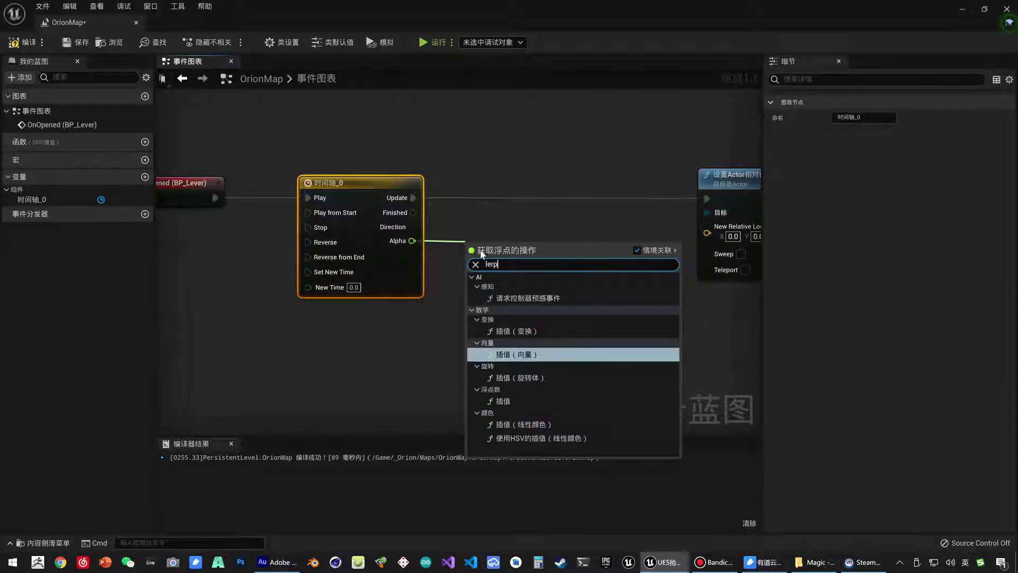
pyautogui.press('Return')
pyautogui.moveTo(479, 250); pyautogui.dragTo(471, 224)
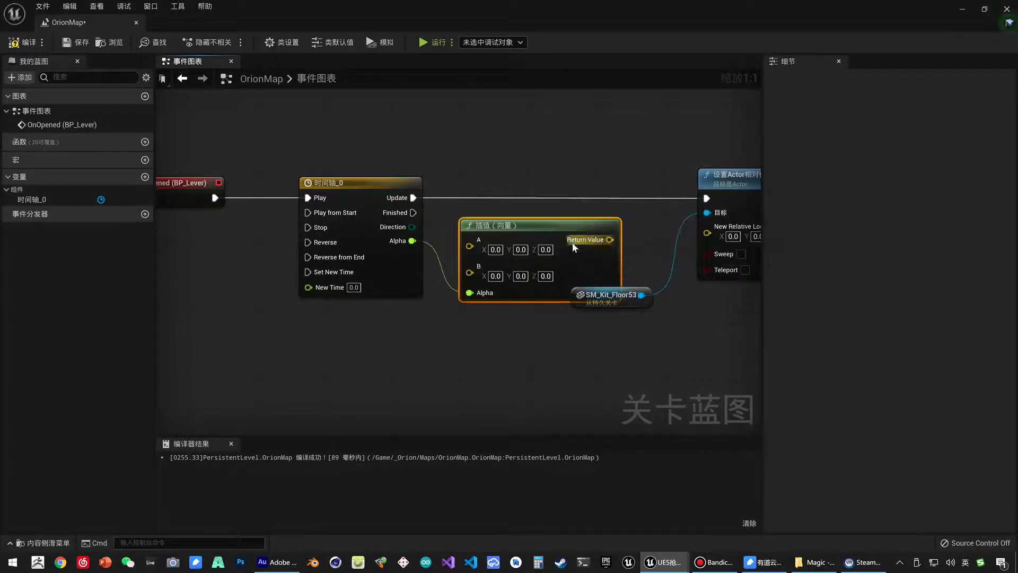
# Set the Lerp's B Z to 100 and feed it into New Relative Location, targeting SM_Kit_Floor53.
pyautogui.click(546, 275)
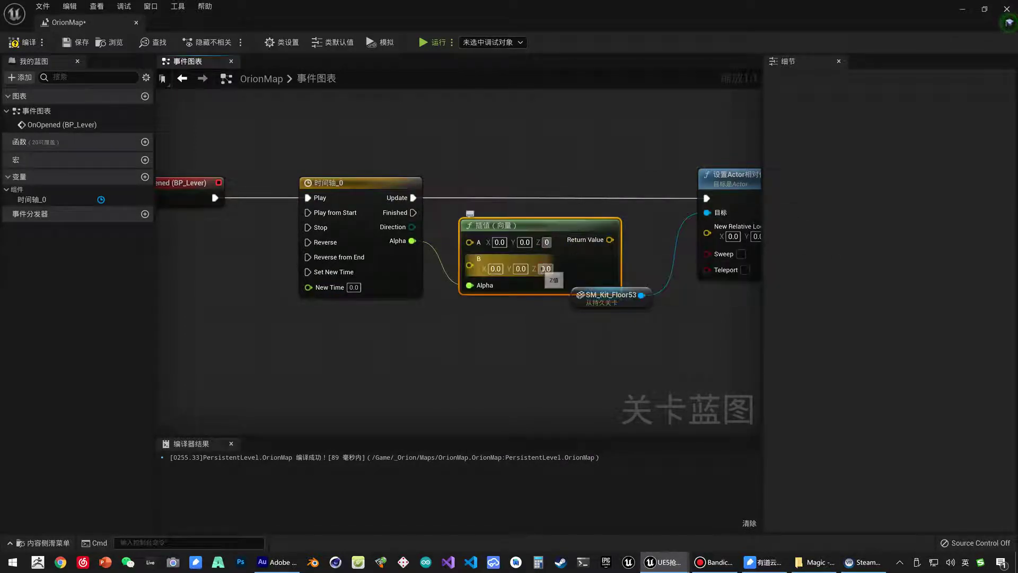
pyautogui.write('100')
pyautogui.click(635, 265)
pyautogui.moveTo(636, 265); pyautogui.dragTo(502, 259, button='right')
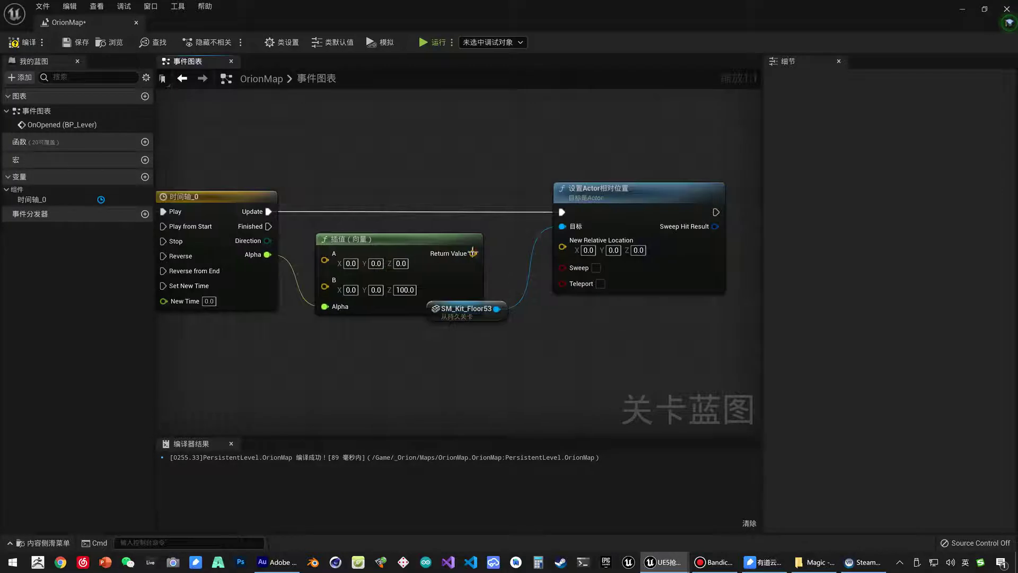
pyautogui.moveTo(472, 253); pyautogui.dragTo(562, 246)
pyautogui.moveTo(467, 311)
pyautogui.mouseDown()
pyautogui.moveTo(517, 346)
pyautogui.moveTo(562, 226)
pyautogui.mouseUp()
# Compile and save the level blueprint, then dock it into the main editor.
pyautogui.moveTo(268, 304); pyautogui.dragTo(415, 289, button='right')
pyautogui.click(20, 43)
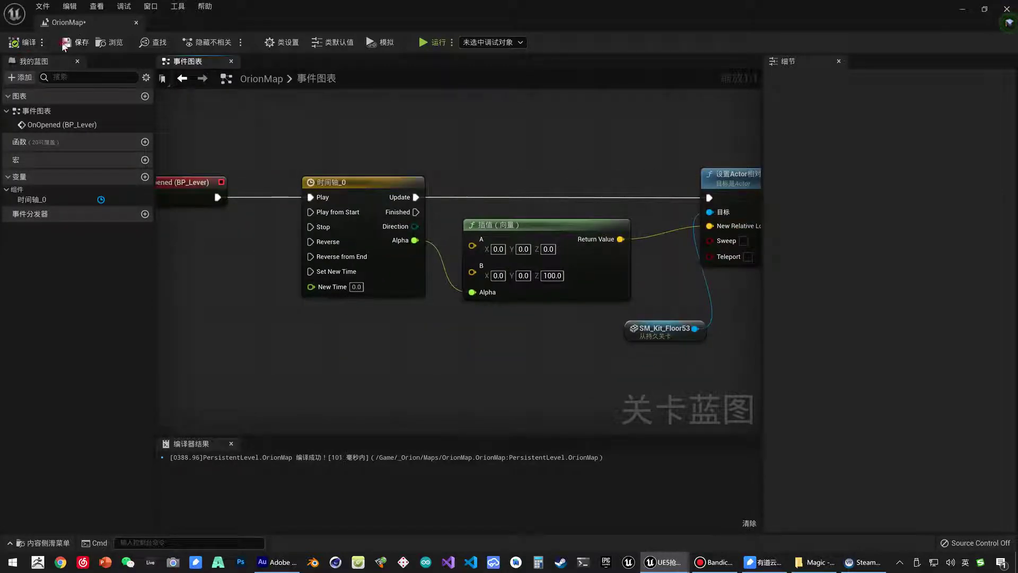
pyautogui.click(75, 42)
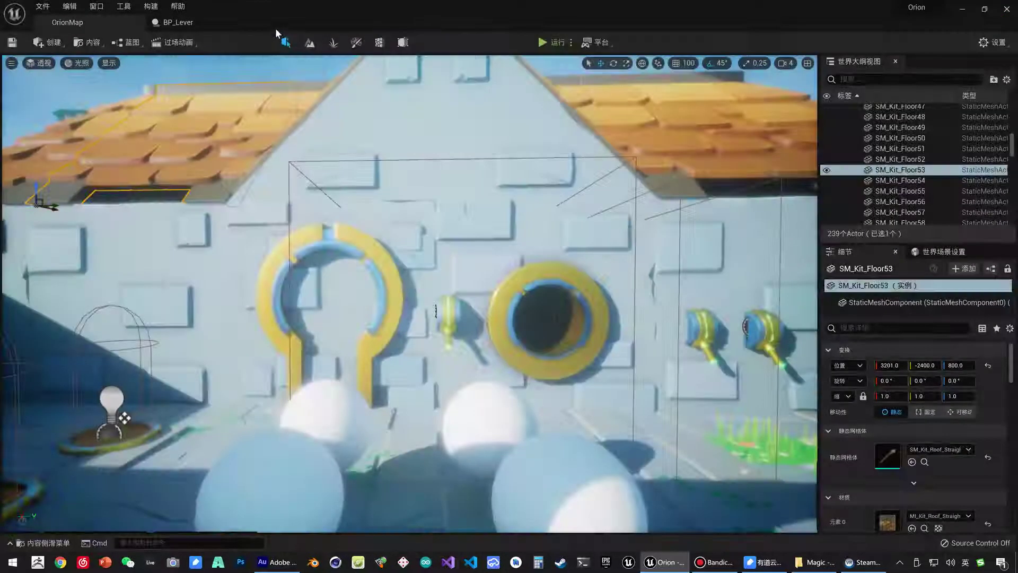
pyautogui.moveTo(93, 30); pyautogui.dragTo(205, 20)
# Play OrionMap in the editor and walk the character with W and D to the wall lever.
pyautogui.click(100, 24)
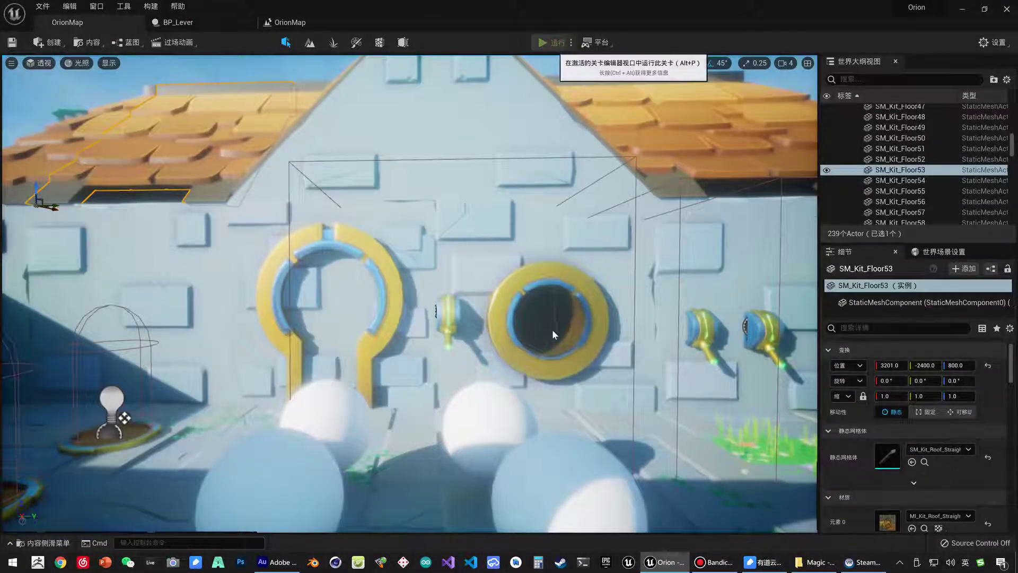
pyautogui.hotkey('alt', 'p')
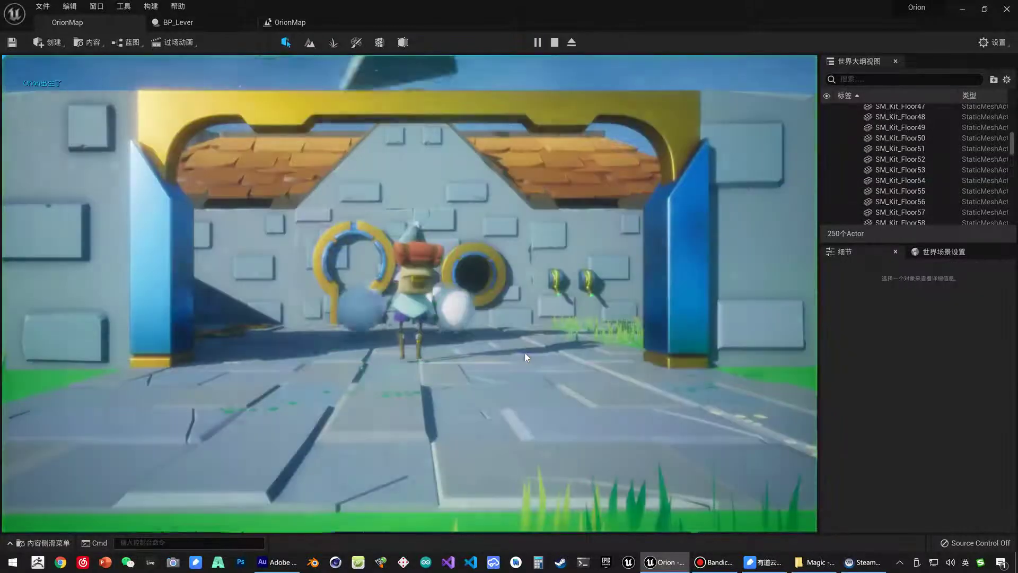
pyautogui.press('w')
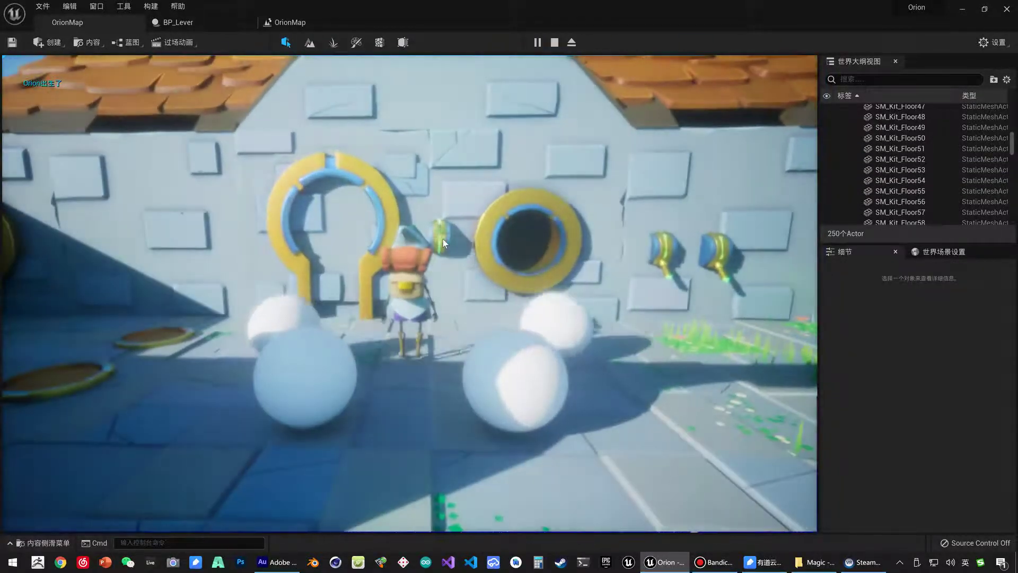
pyautogui.click(451, 281)
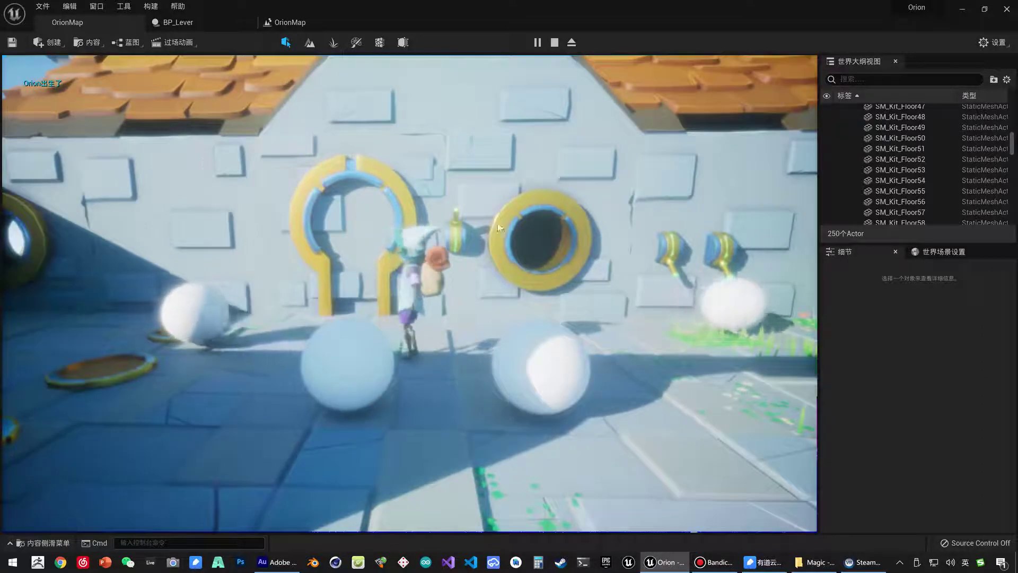
pyautogui.press('d')
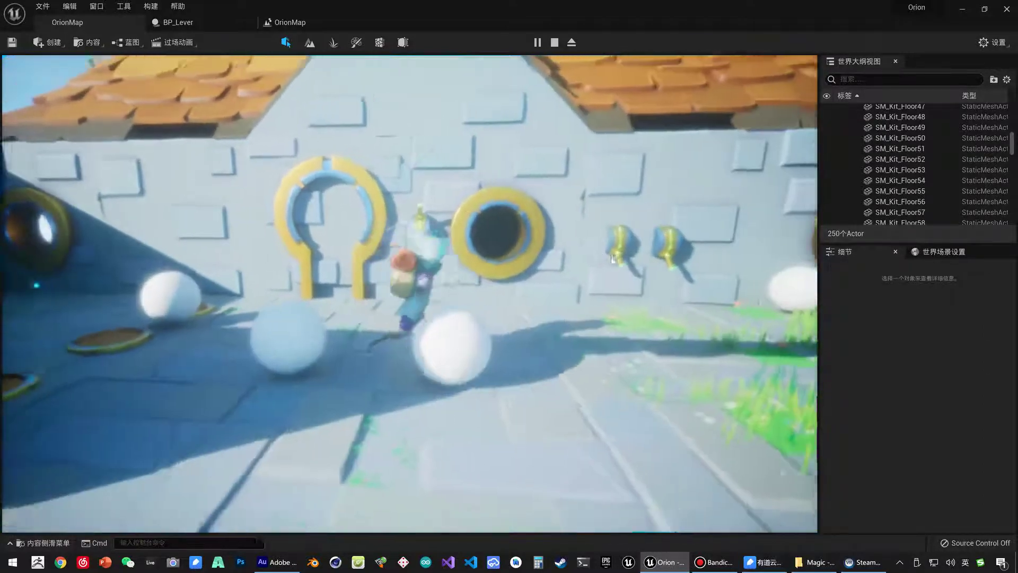
# Stop the play session, check the first warning, and close the Message Log.
pyautogui.press('d')
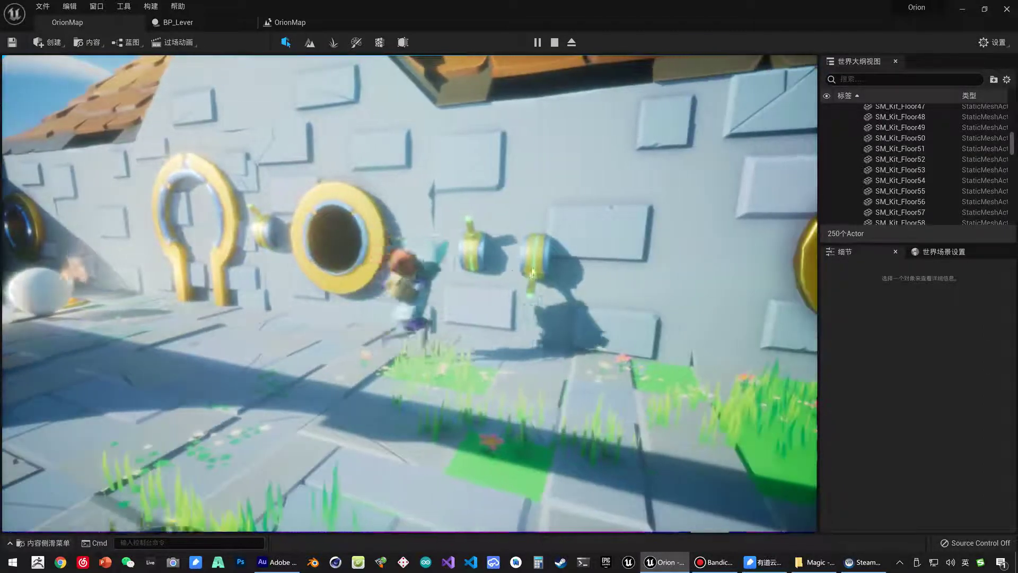
pyautogui.press('Escape')
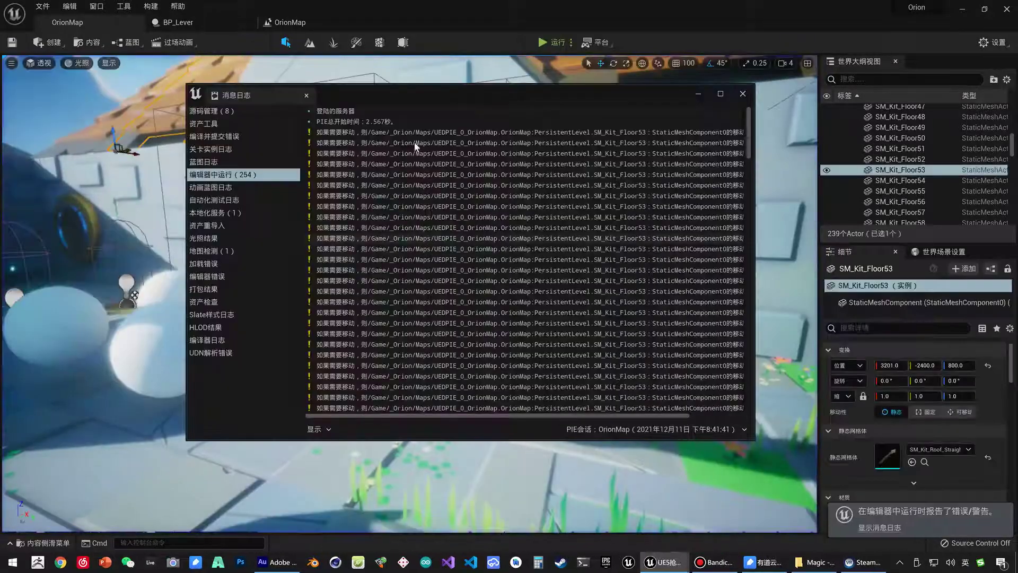
pyautogui.click(524, 135)
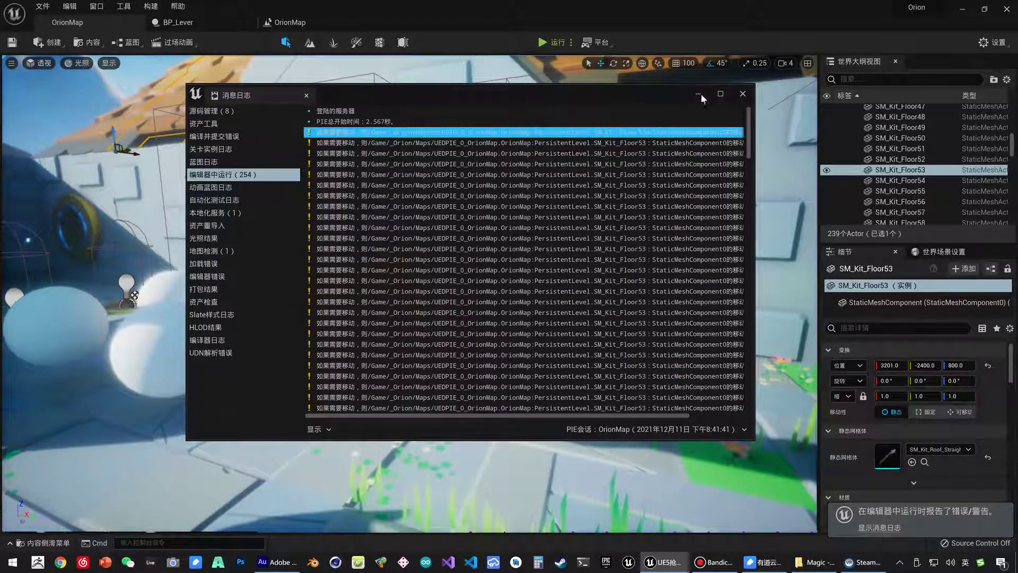
pyautogui.click(740, 95)
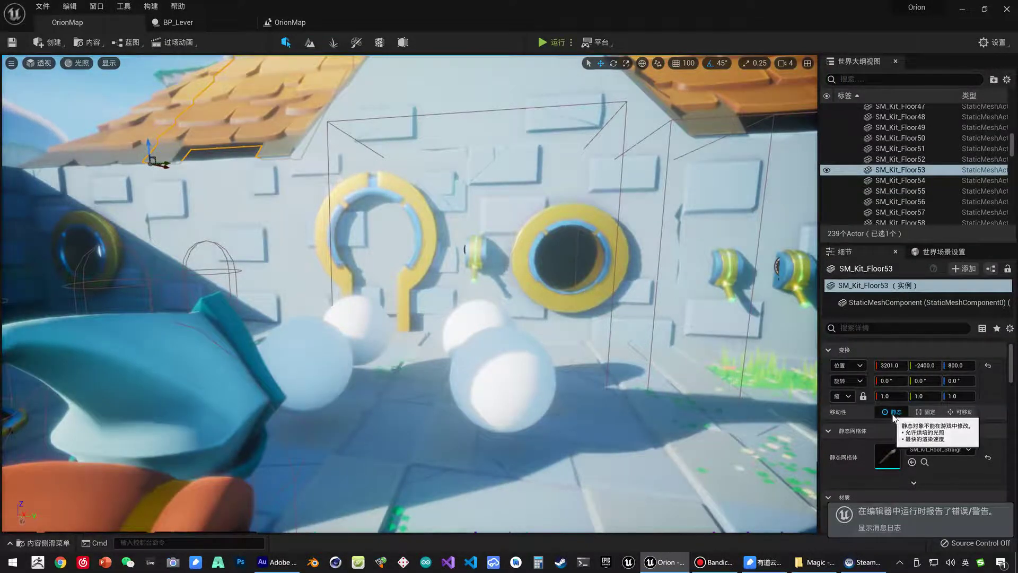
# Set SM_Kit_Floor53's Mobility to Movable and play-test the level again.
pyautogui.click(960, 412)
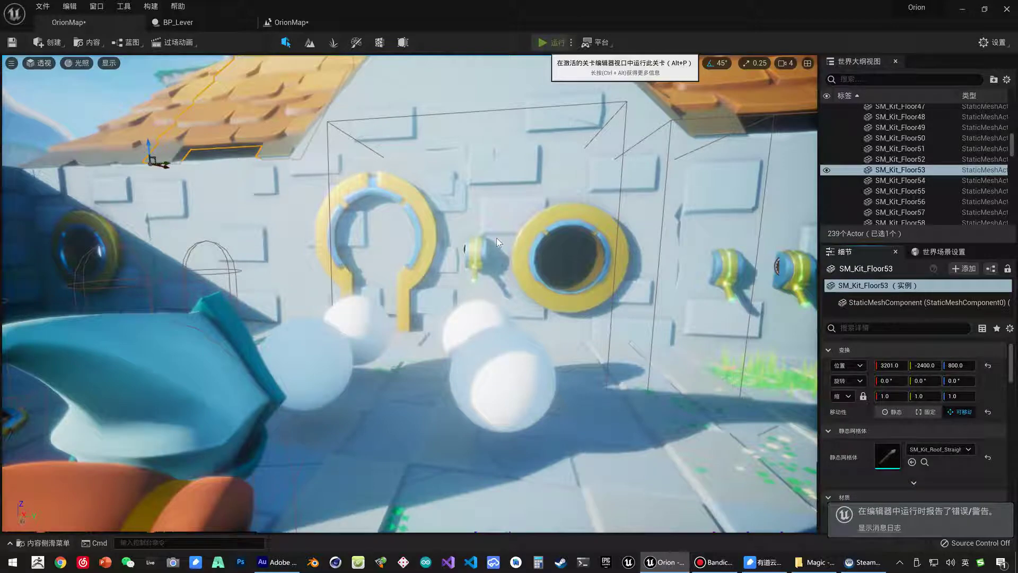
pyautogui.hotkey('alt', 'p')
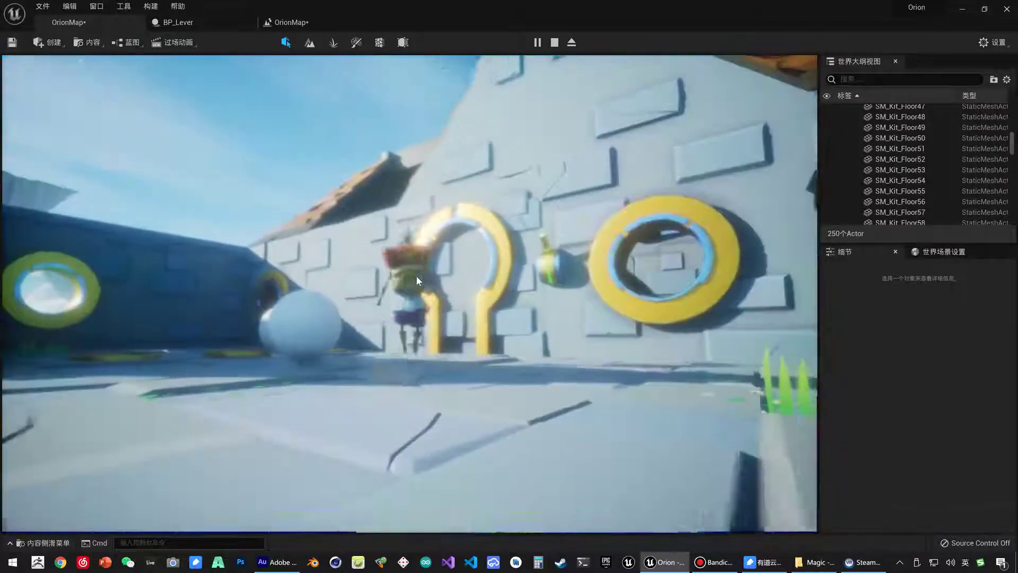
pyautogui.press('Escape')
# Rearrange the level blueprint graph, moving SM_Kit_Floor53 above the Lerp node.
pyautogui.click(276, 27)
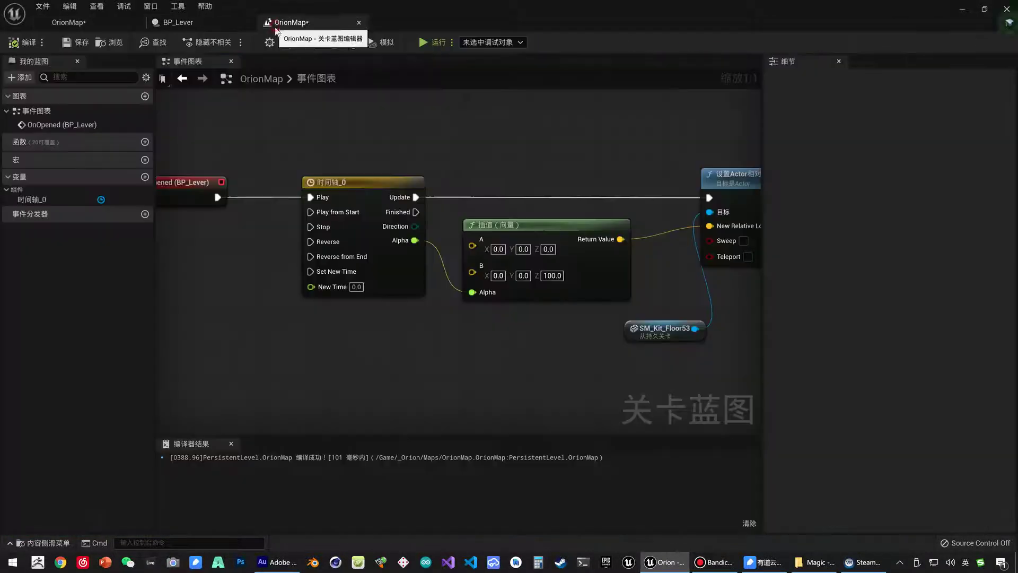
pyautogui.moveTo(755, 180); pyautogui.dragTo(690, 192, button='right')
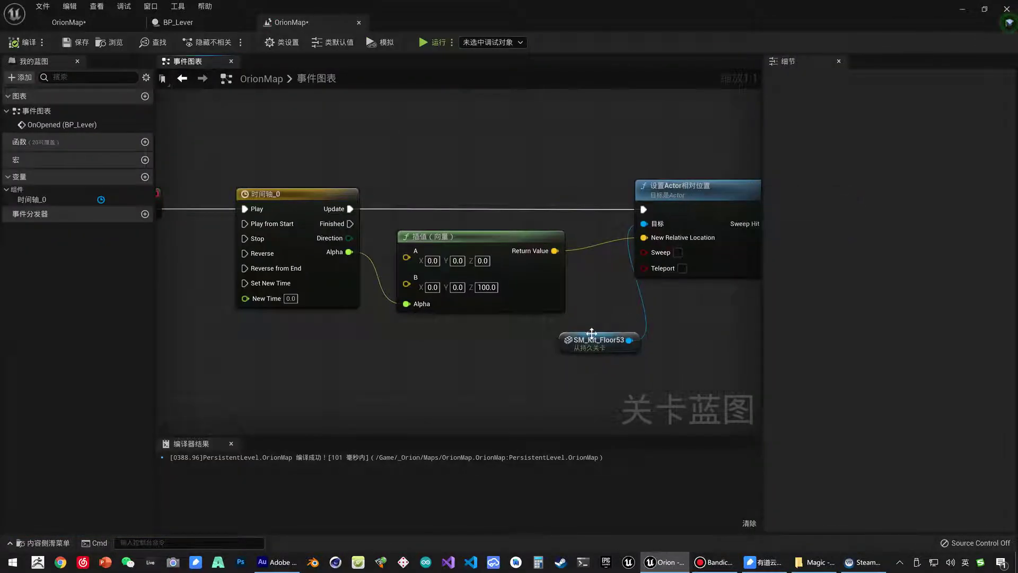
pyautogui.moveTo(592, 333); pyautogui.dragTo(481, 155)
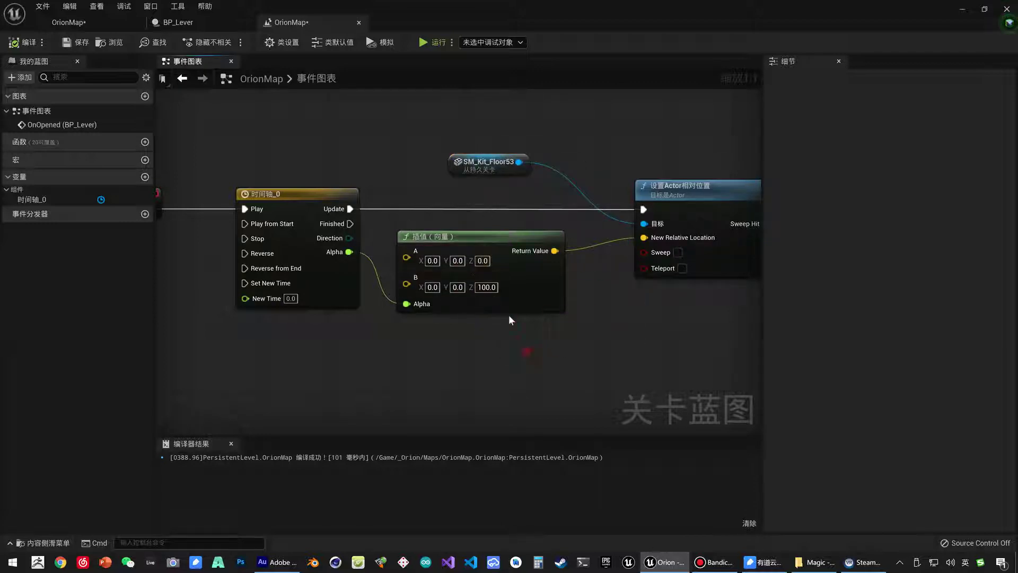
pyautogui.moveTo(529, 343)
pyautogui.mouseDown(button='right')
pyautogui.moveTo(624, 363)
pyautogui.moveTo(452, 332)
pyautogui.mouseUp(button='right')
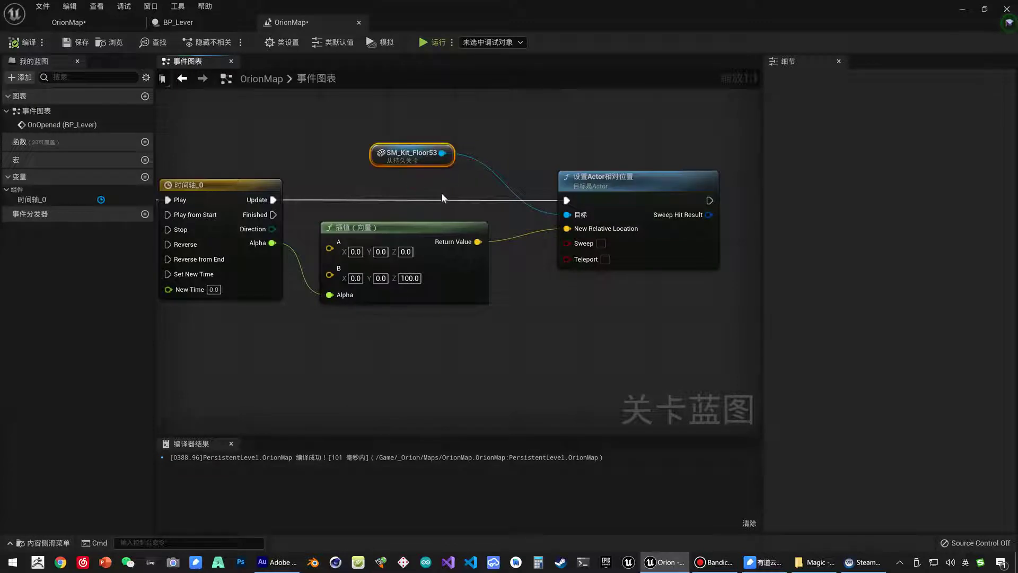
# Remove the Lerp (Vector) node and paste a fresh SM_Kit_Floor53 reference into the graph.
pyautogui.hotkey('ctrl', 'c')
pyautogui.hotkey('ctrl', 'v')
pyautogui.moveTo(339, 390); pyautogui.dragTo(405, 373)
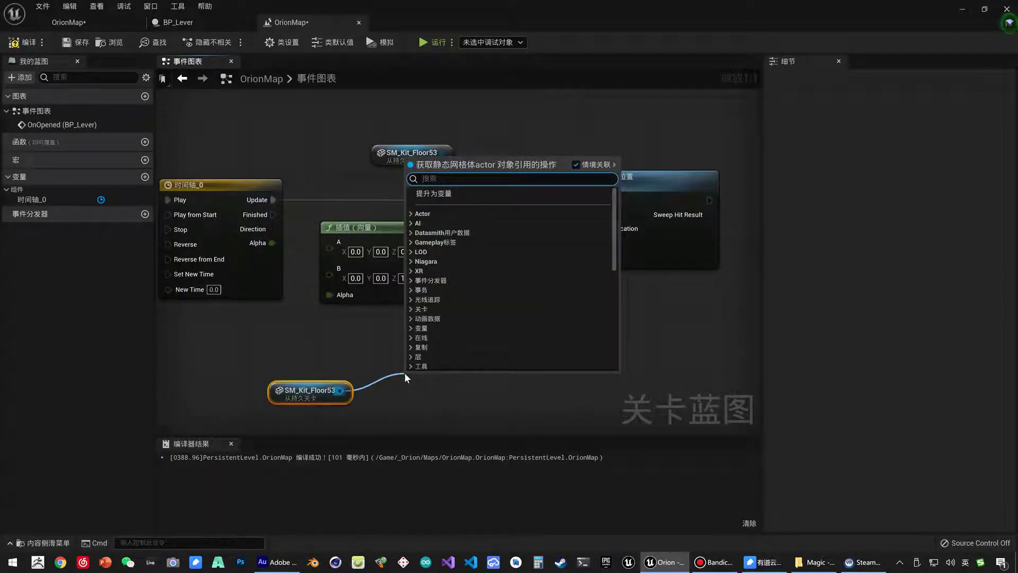
pyautogui.press('Escape')
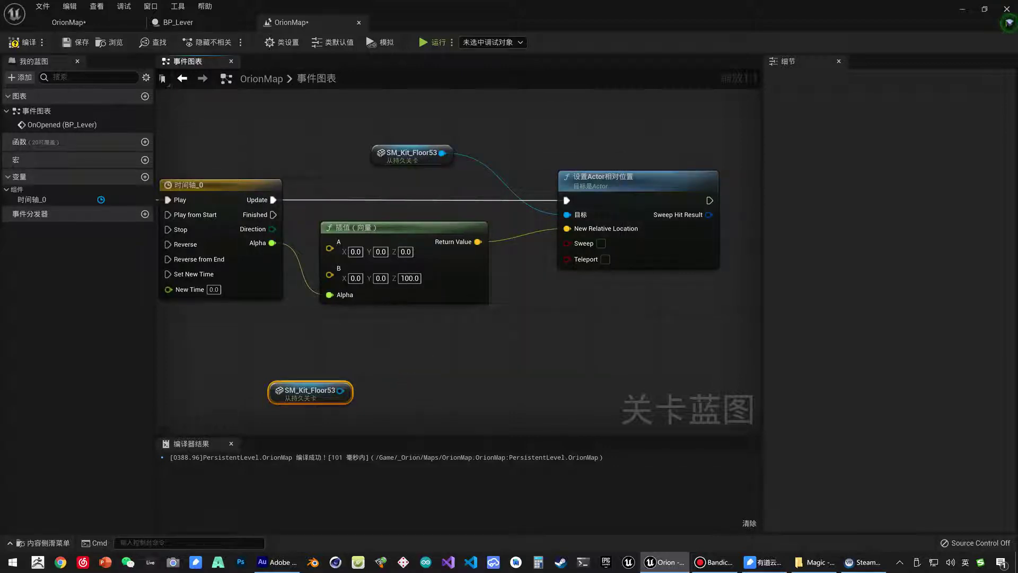
pyautogui.hotkey('ctrl', 'z')
pyautogui.moveTo(495, 296)
pyautogui.mouseDown(button='right')
pyautogui.moveTo(509, 281)
pyautogui.moveTo(417, 292)
pyautogui.mouseUp(button='right')
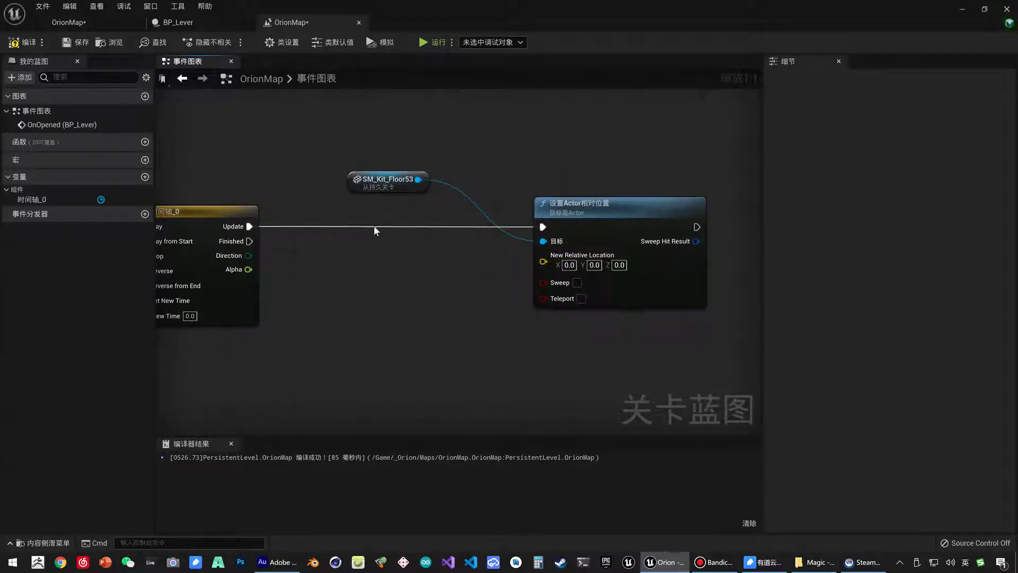
pyautogui.hotkey('ctrl', 'v')
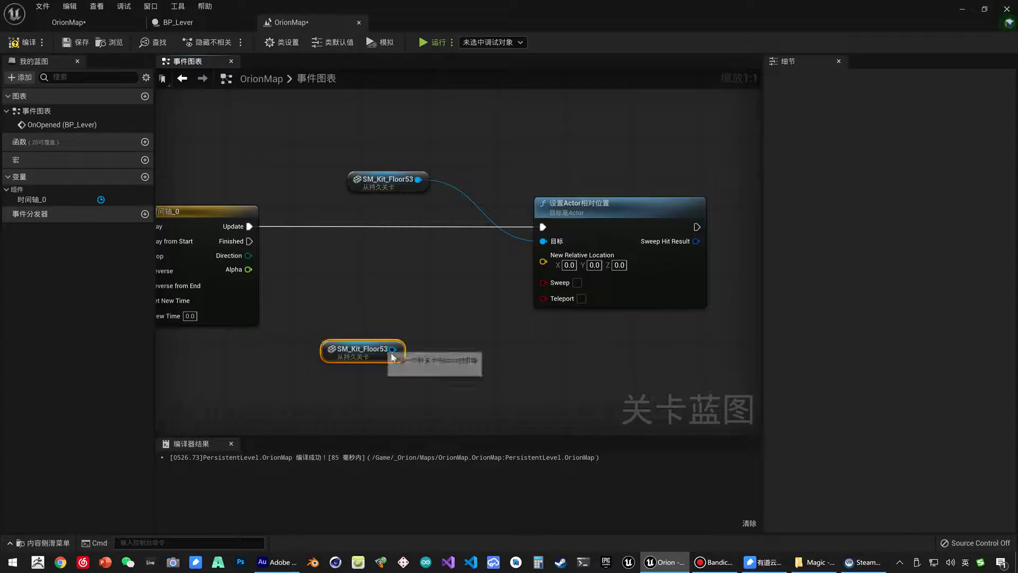
# Add a Get Actor Location node for the SM_Kit_Floor53 reference and place it beside it.
pyautogui.moveTo(336, 358)
pyautogui.mouseDown()
pyautogui.moveTo(311, 358)
pyautogui.moveTo(398, 329)
pyautogui.mouseUp()
pyautogui.write('getactor')
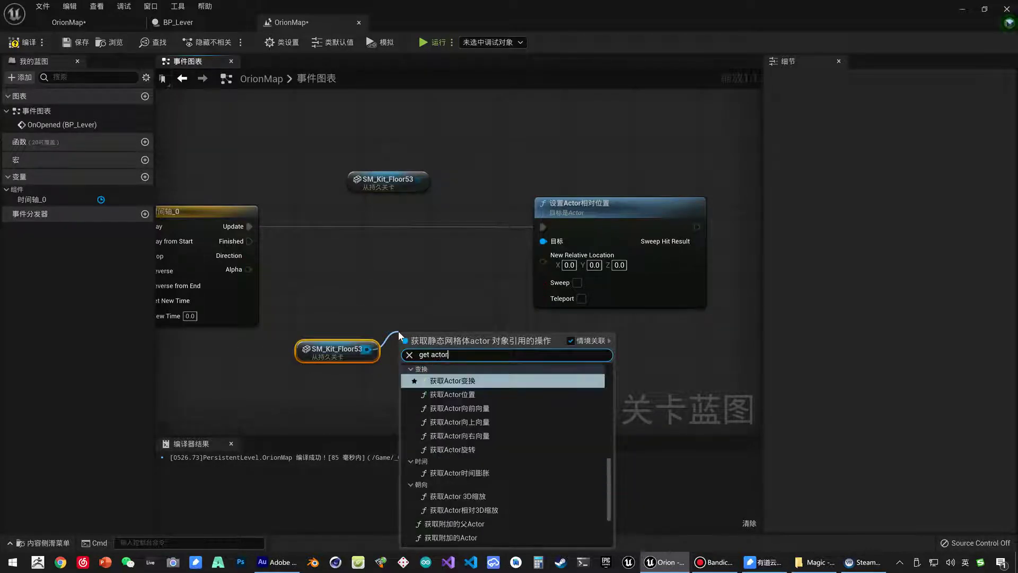
pyautogui.press('Down')
pyautogui.press('Return')
pyautogui.click(312, 350)
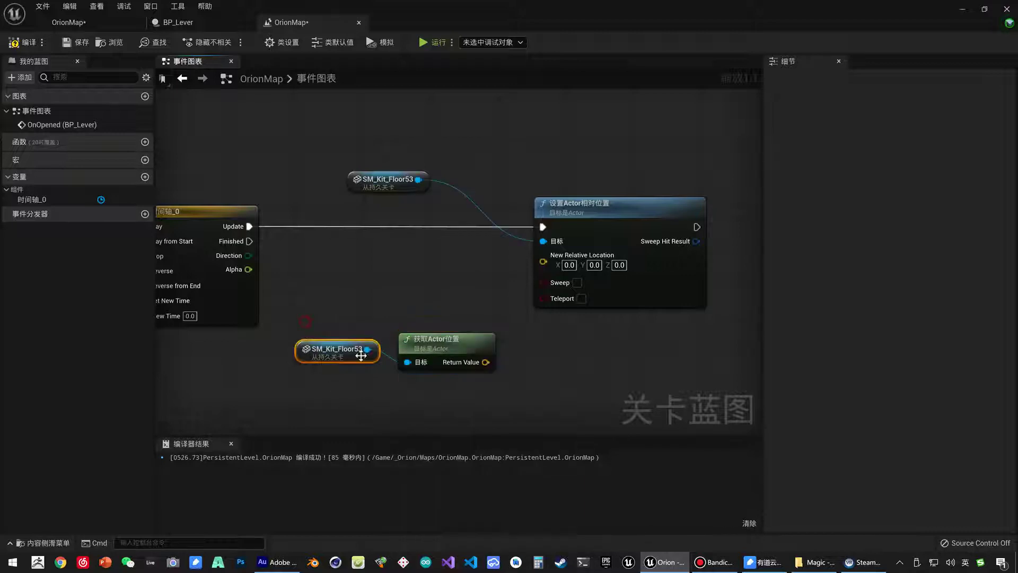
pyautogui.moveTo(313, 350); pyautogui.dragTo(296, 367)
pyautogui.moveTo(404, 338); pyautogui.dragTo(378, 329)
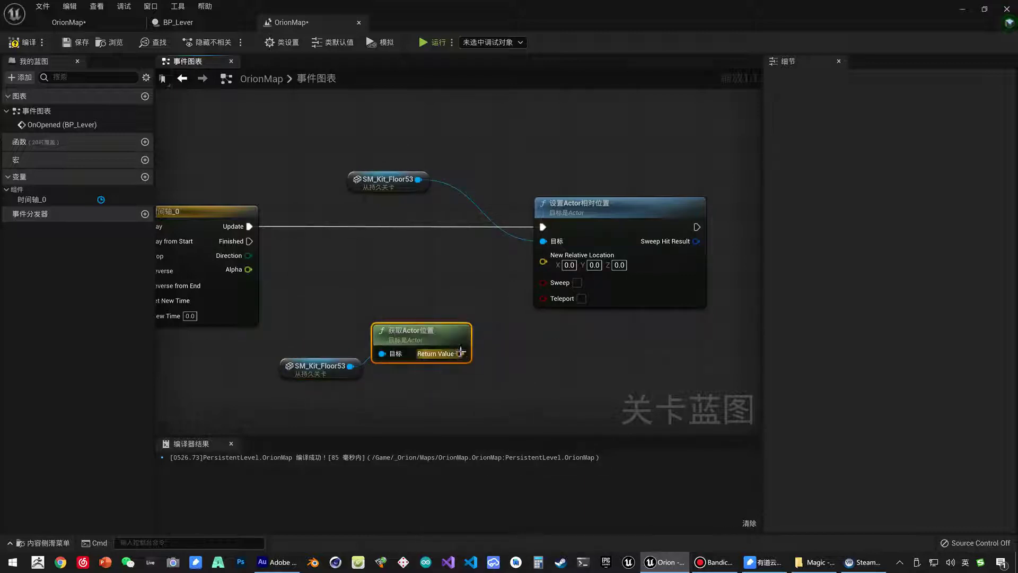
# Split New Relative Location and the returned location, wiring current X and Y into them.
pyautogui.rightClick(543, 262)
pyautogui.click(559, 298)
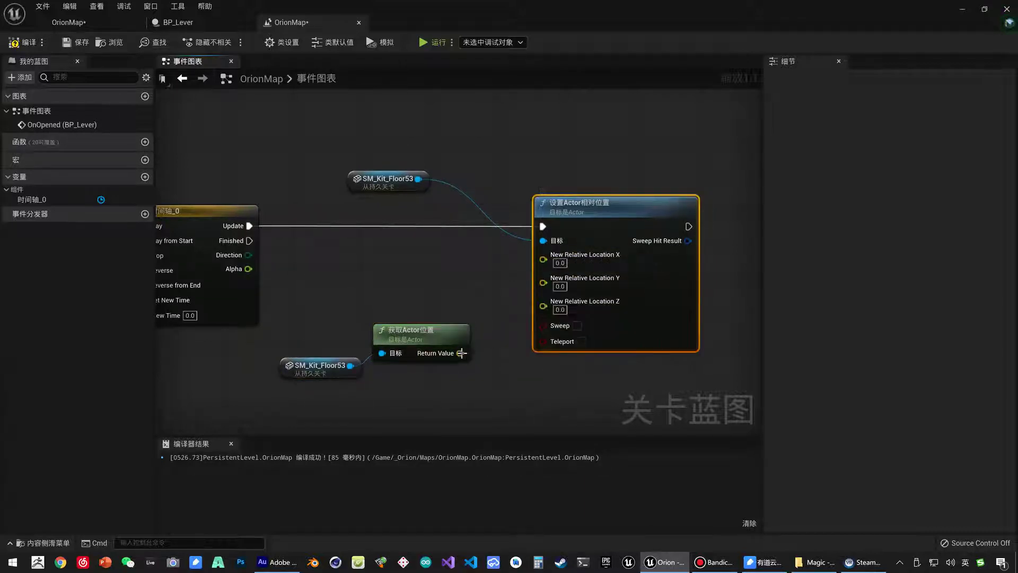
pyautogui.rightClick(460, 353)
pyautogui.click(491, 369)
pyautogui.moveTo(466, 353); pyautogui.dragTo(543, 260)
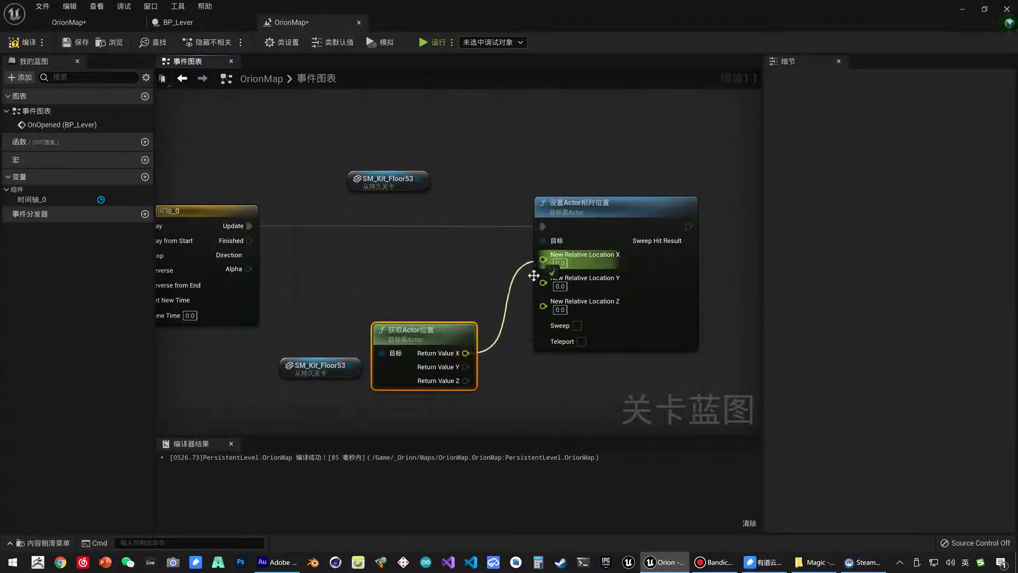
pyautogui.moveTo(465, 367); pyautogui.dragTo(543, 295)
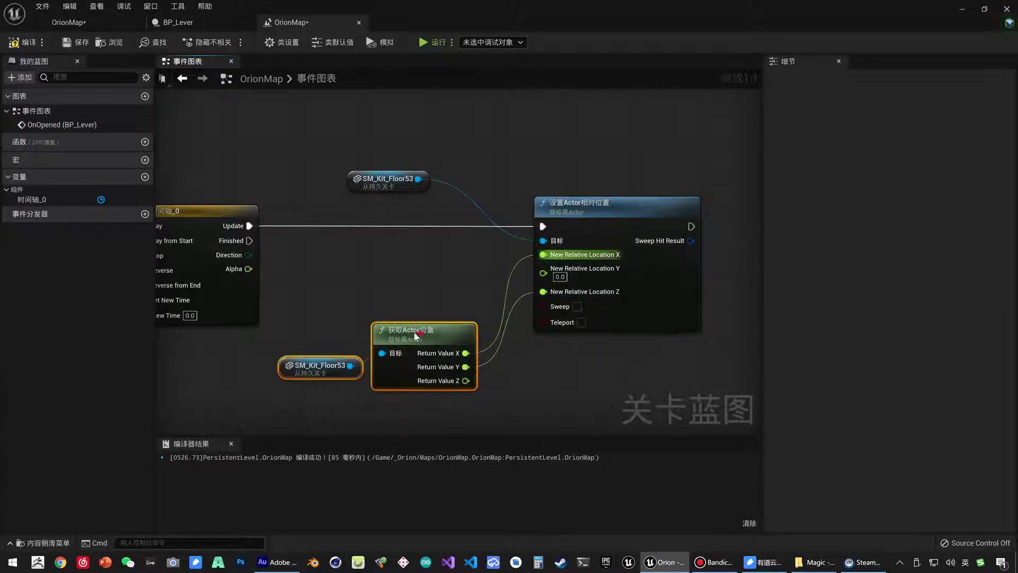
pyautogui.moveTo(416, 336); pyautogui.dragTo(332, 335)
pyautogui.click(415, 401)
# Route the current Z through an Add node into New Relative Location Z, then open Timeline_0.
pyautogui.moveTo(381, 380); pyautogui.dragTo(447, 366)
pyautogui.write('+')
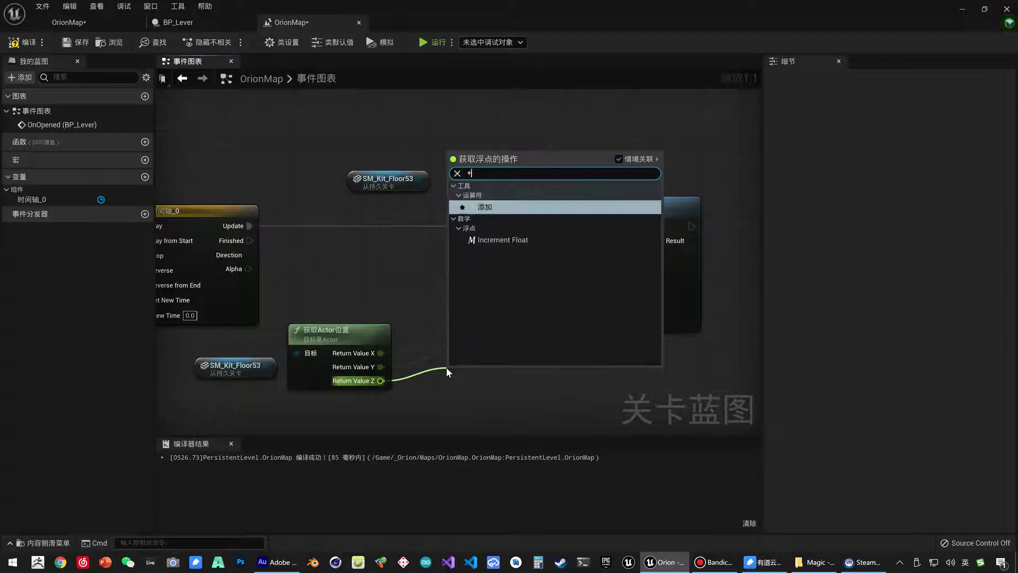
pyautogui.press('Return')
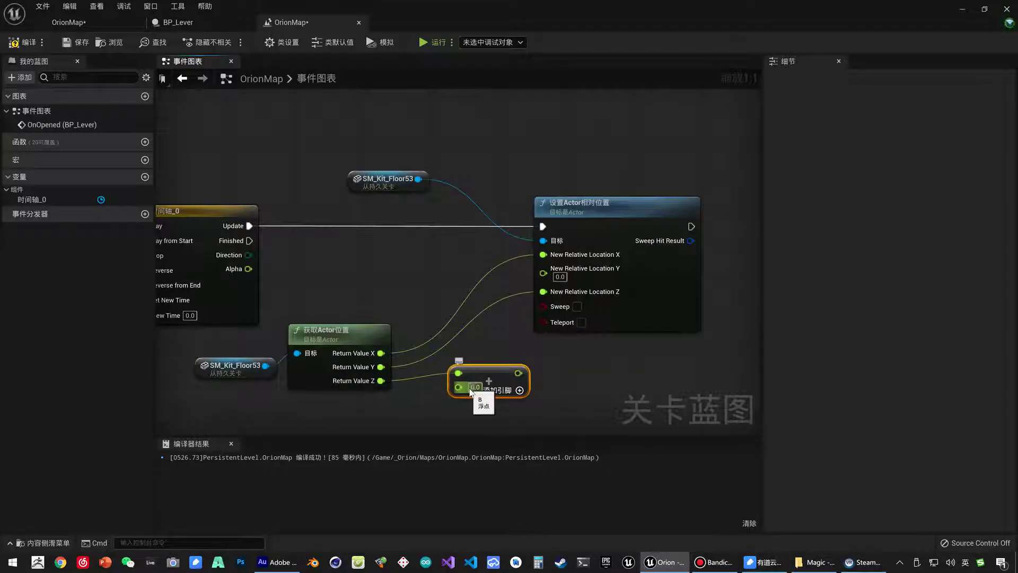
pyautogui.moveTo(517, 373); pyautogui.dragTo(543, 273)
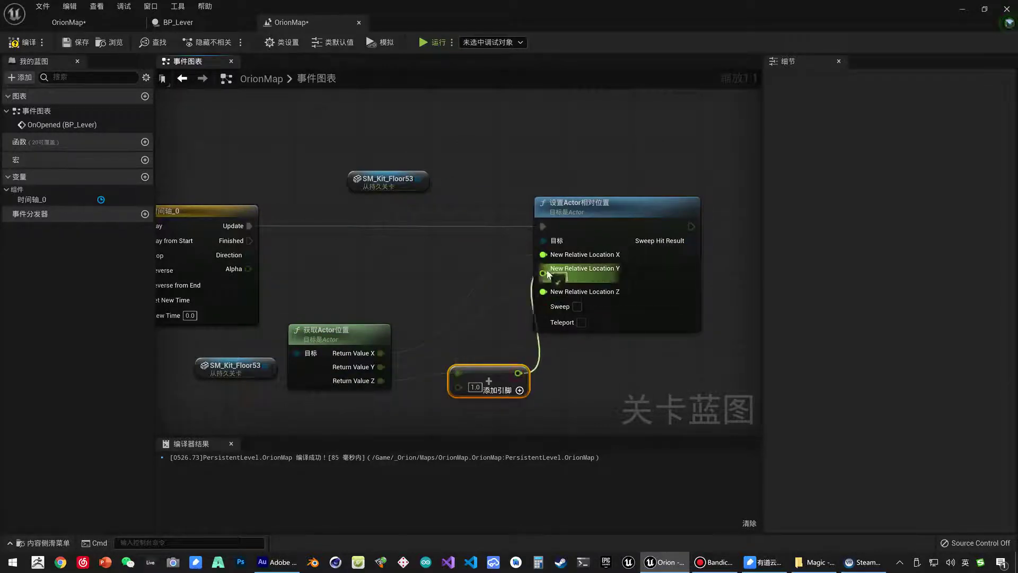
pyautogui.moveTo(385, 367)
pyautogui.mouseDown()
pyautogui.moveTo(550, 306)
pyautogui.moveTo(543, 283)
pyautogui.mouseUp()
pyautogui.moveTo(499, 375); pyautogui.dragTo(498, 359)
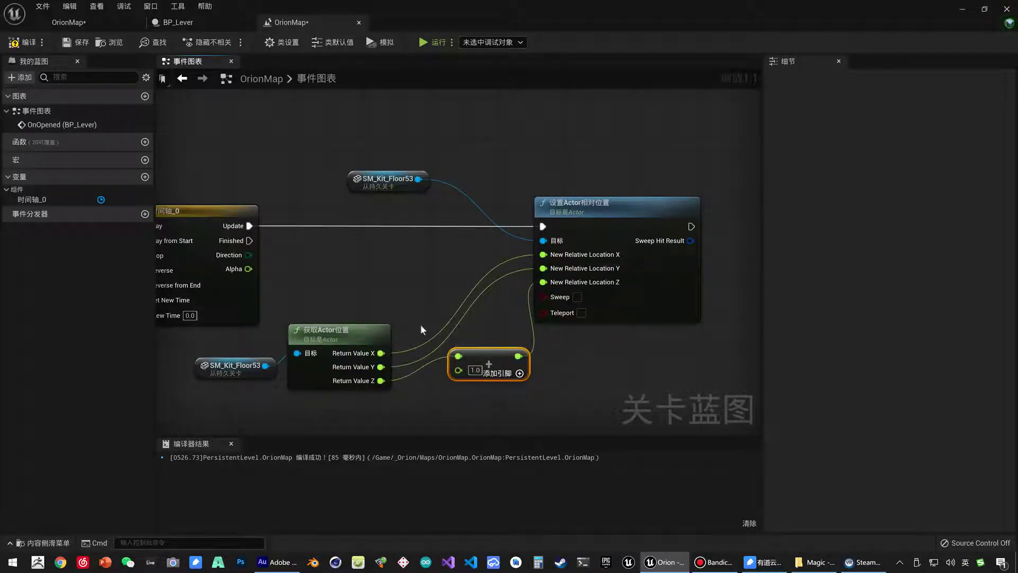
pyautogui.scroll(-2, 420, 324)
pyautogui.doubleClick(329, 227)
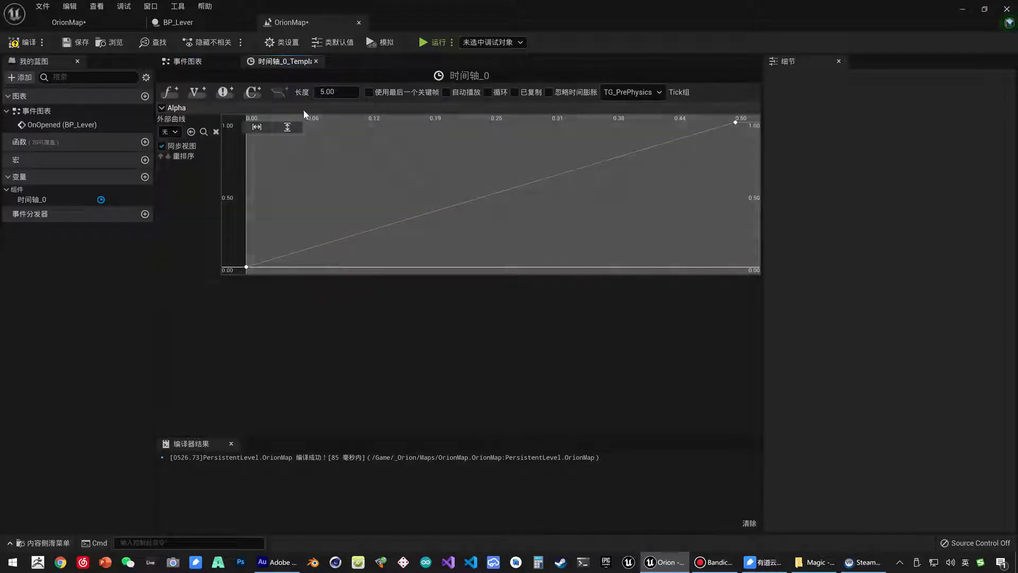
# Make Timeline_0 use its last keyframe, save OrionMap, and go back to the level editor.
pyautogui.click(735, 122)
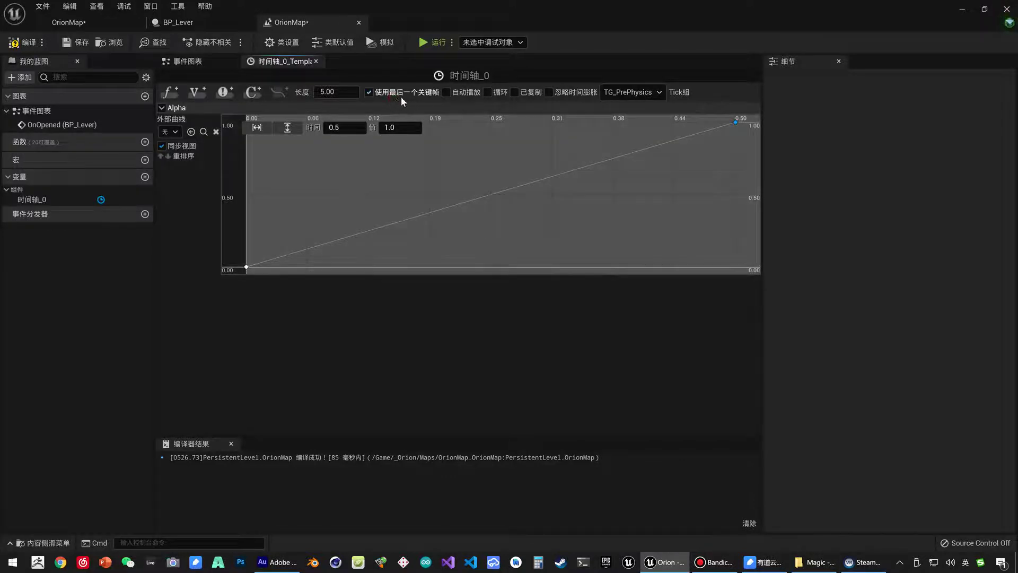
pyautogui.hotkey('ctrl', 's')
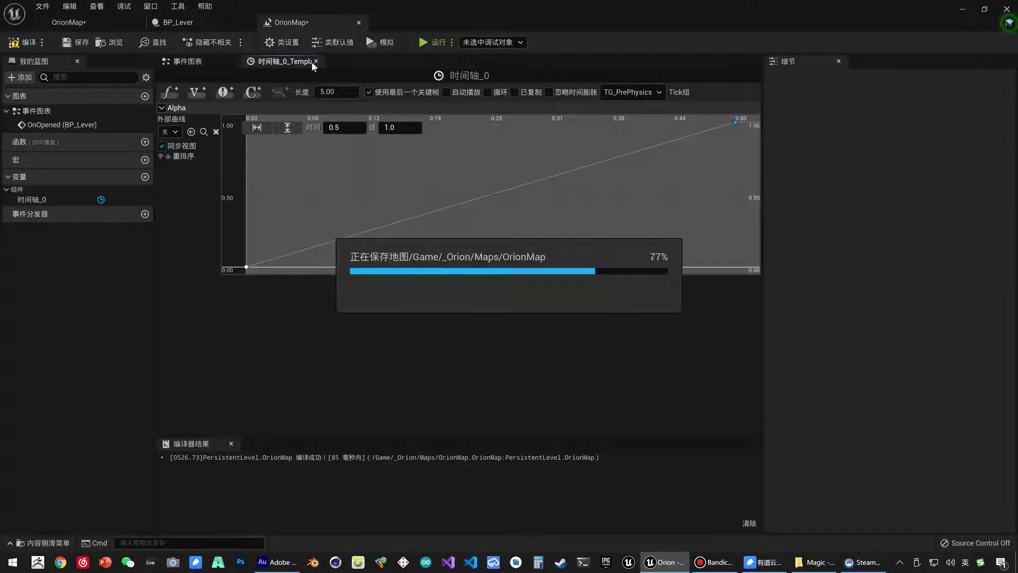
pyautogui.click(183, 61)
pyautogui.click(112, 22)
pyautogui.moveTo(112, 22); pyautogui.dragTo(212, 23)
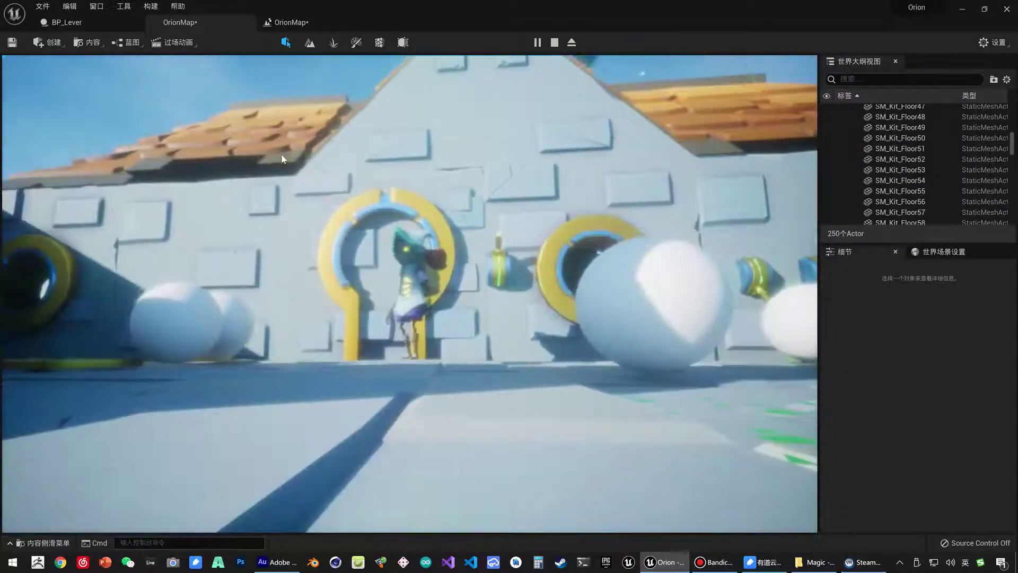
# Stop the play session and recompile the level blueprint with the Add node's B at 10.0.
pyautogui.press('Escape')
pyautogui.click(286, 23)
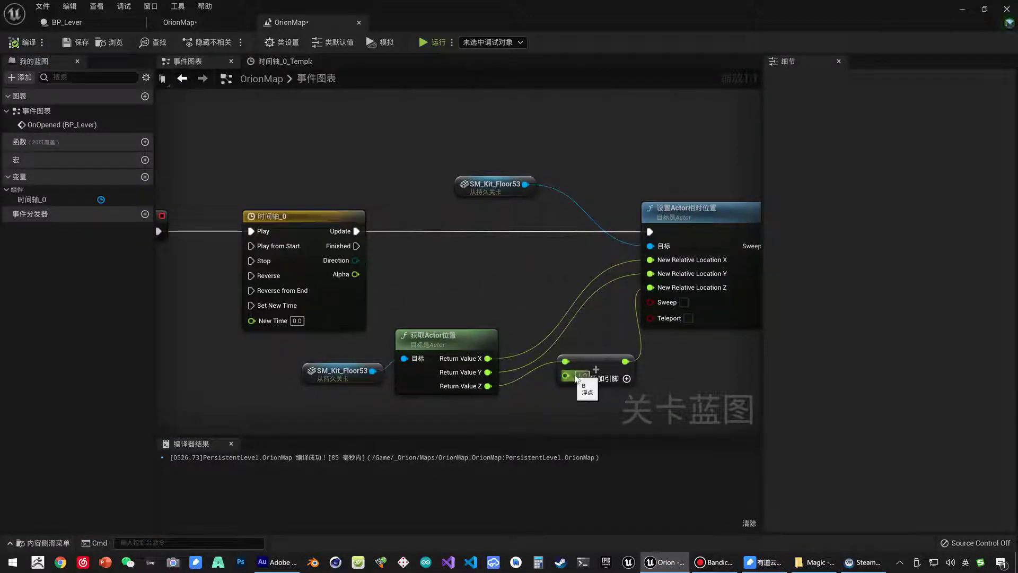
pyautogui.click(23, 42)
# Play-test the roof lift in OrionMap, then return to the level blueprint's OnOpened graph.
pyautogui.click(64, 22)
pyautogui.click(180, 22)
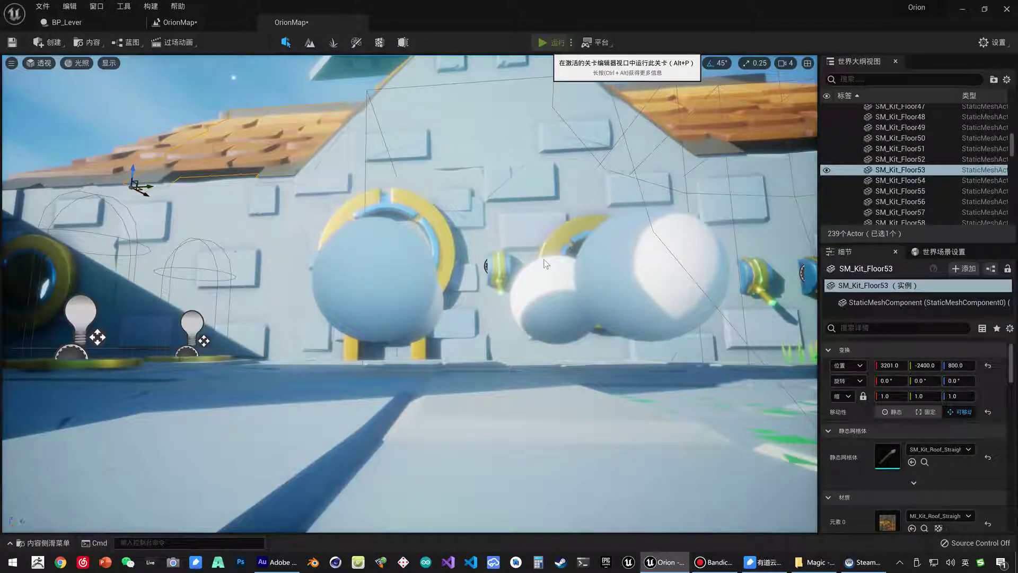
pyautogui.hotkey('alt', 'p')
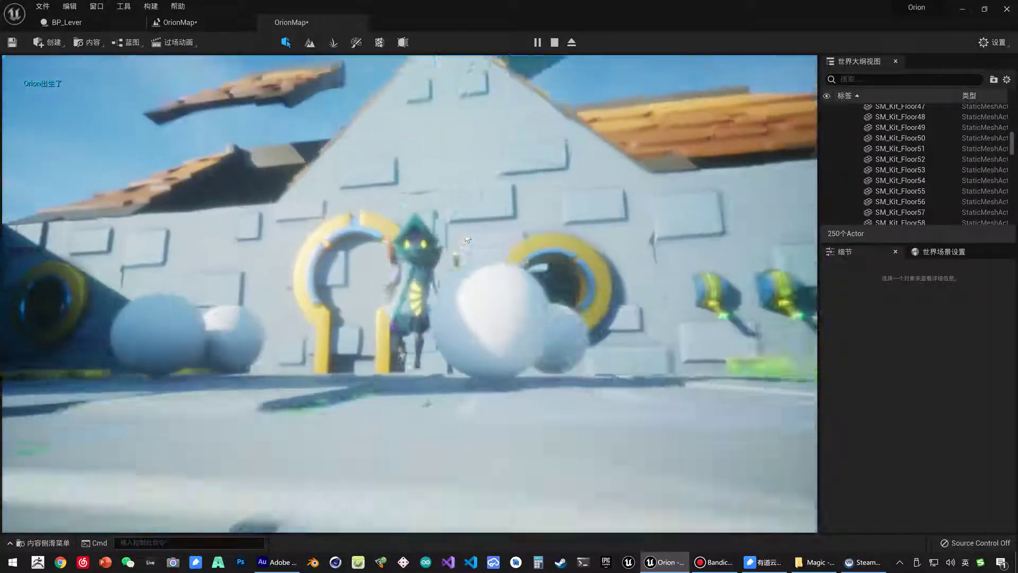
pyautogui.press('Escape')
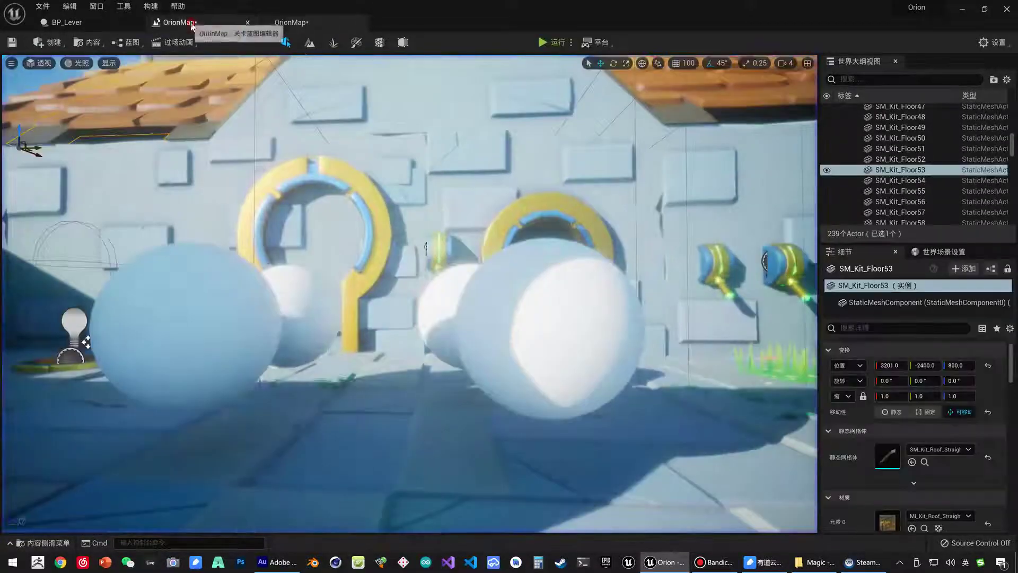
pyautogui.click(177, 22)
pyautogui.moveTo(190, 259); pyautogui.dragTo(503, 259, button='right')
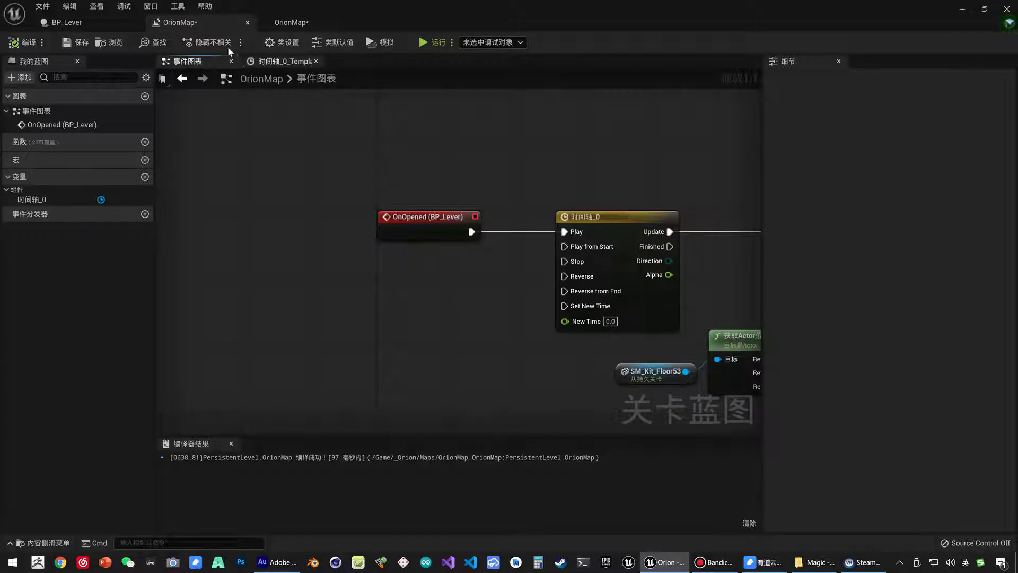
# Add an OnClosed event for the selected BP_Lever actor to the level blueprint.
pyautogui.click(94, 26)
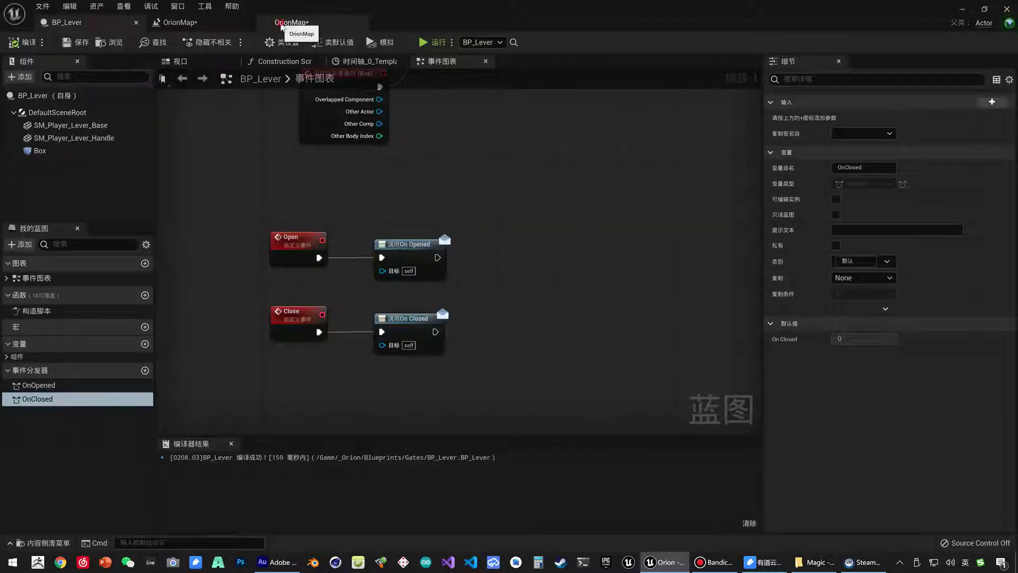
pyautogui.click(286, 22)
pyautogui.scroll(5, 504, 286)
pyautogui.click(504, 328)
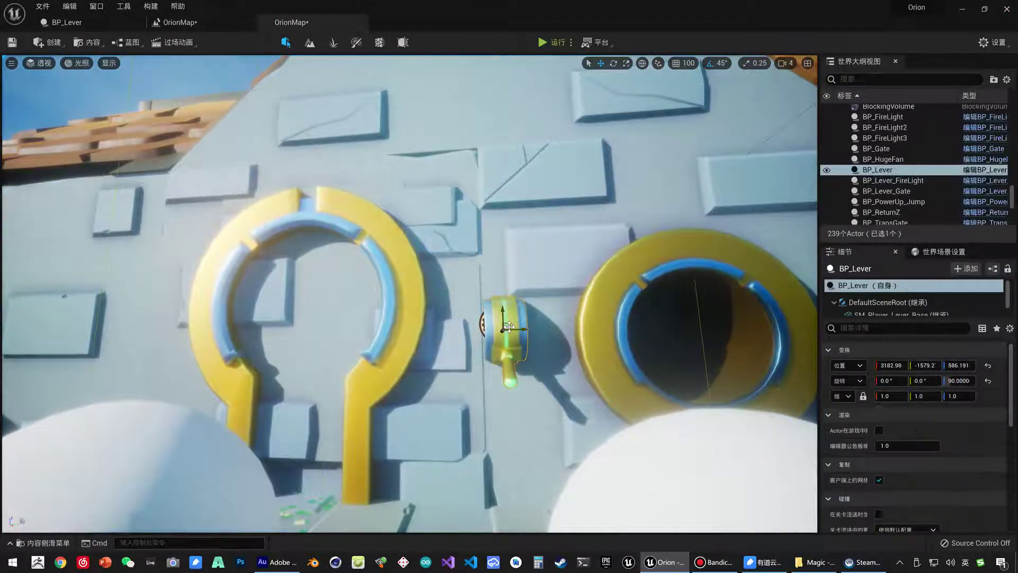
pyautogui.rightClick(508, 330)
pyautogui.moveTo(538, 542)
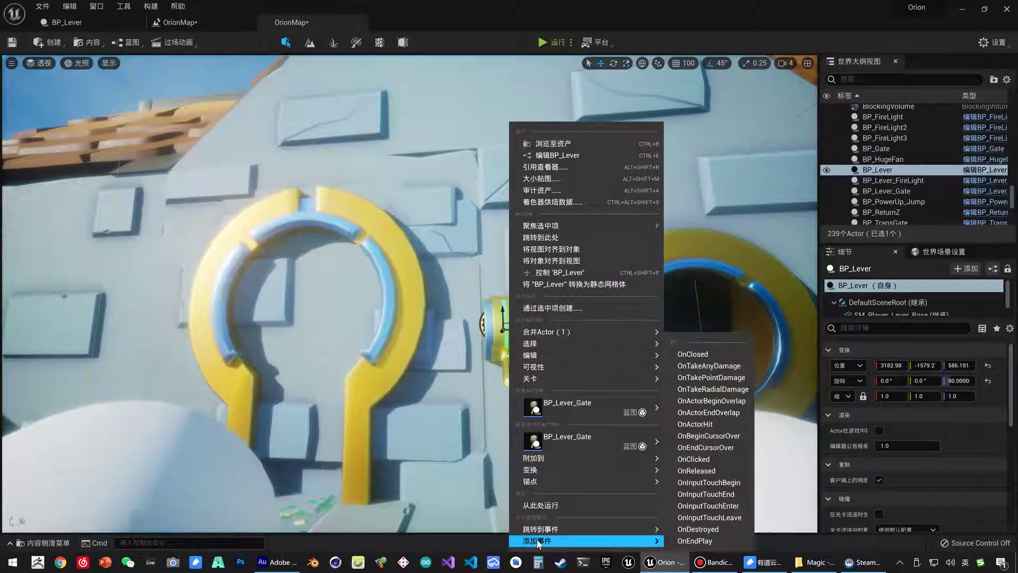
pyautogui.click(693, 354)
# Place OnClosed below OnOpened and wire it to Timeline_0's Reverse from End.
pyautogui.moveTo(410, 308); pyautogui.dragTo(485, 327, button='right')
pyautogui.moveTo(434, 366); pyautogui.dragTo(434, 217)
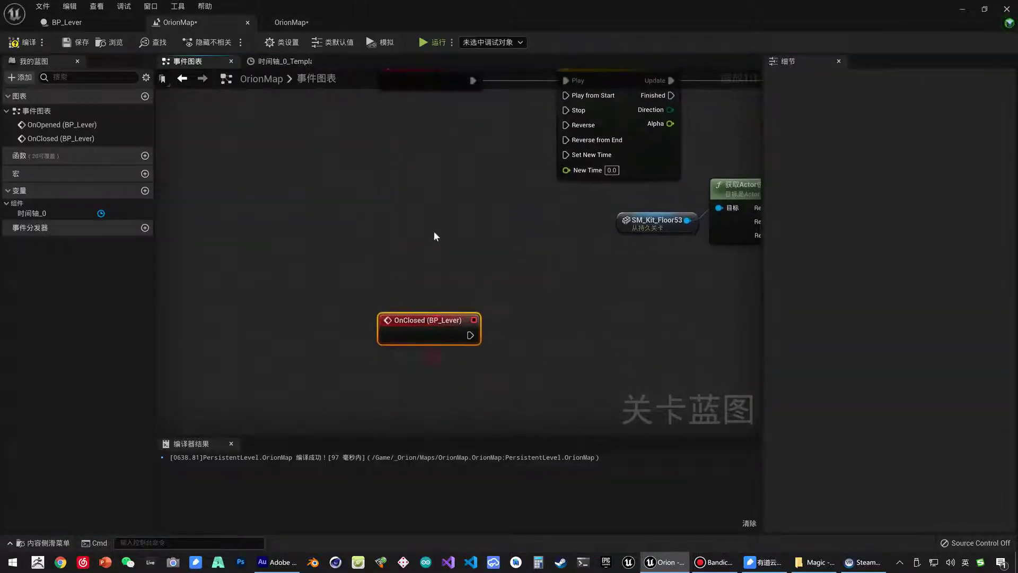
pyautogui.moveTo(433, 216); pyautogui.dragTo(433, 328, button='right')
pyautogui.moveTo(433, 327)
pyautogui.mouseDown()
pyautogui.moveTo(433, 277)
pyautogui.moveTo(564, 252)
pyautogui.mouseUp()
# Rewire OnOpened from Play to Play from Start, then compile and save.
pyautogui.rightClick(560, 190)
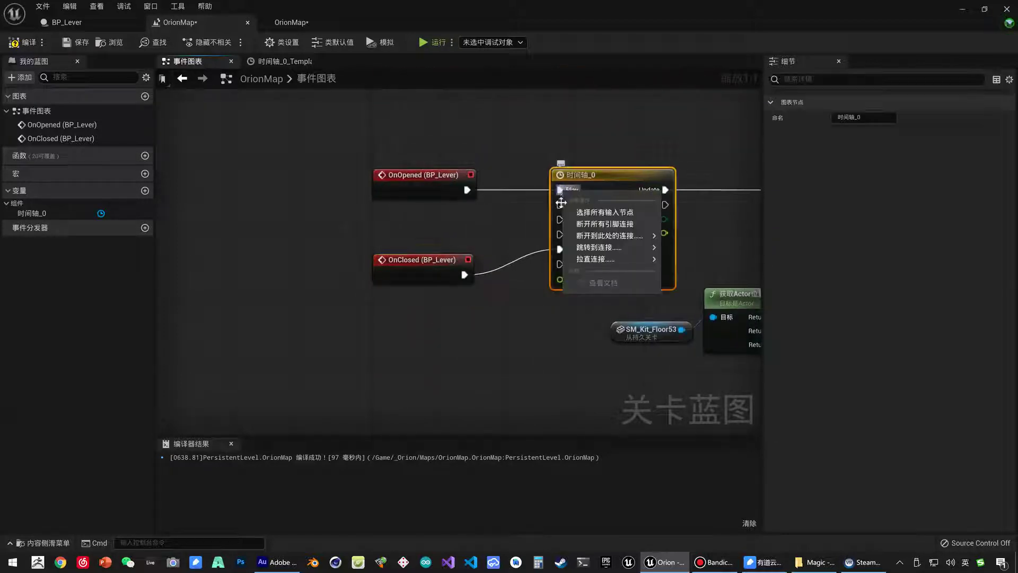
pyautogui.click(604, 225)
pyautogui.moveTo(466, 190); pyautogui.dragTo(560, 205)
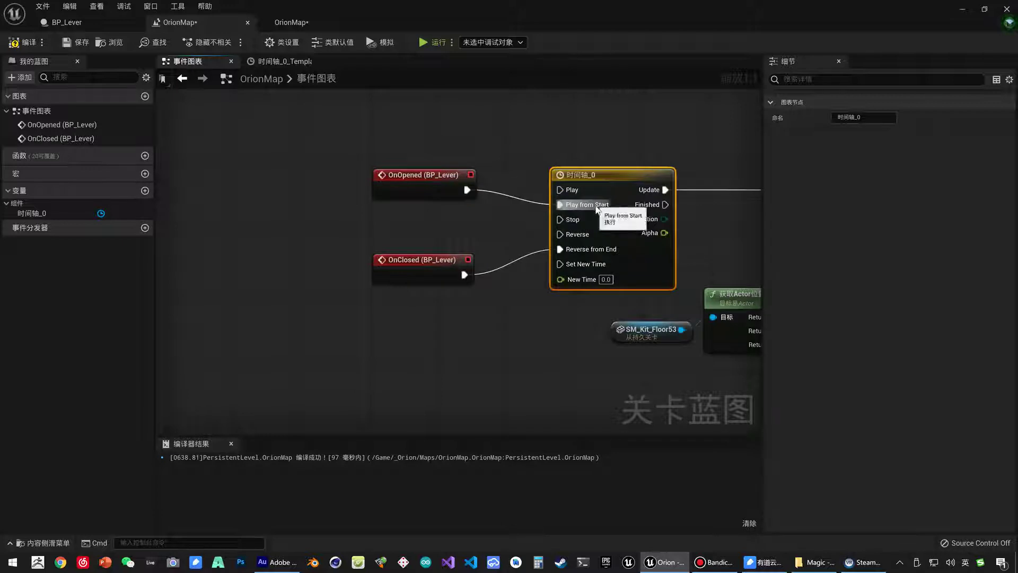
pyautogui.click(21, 42)
pyautogui.click(75, 42)
pyautogui.click(80, 24)
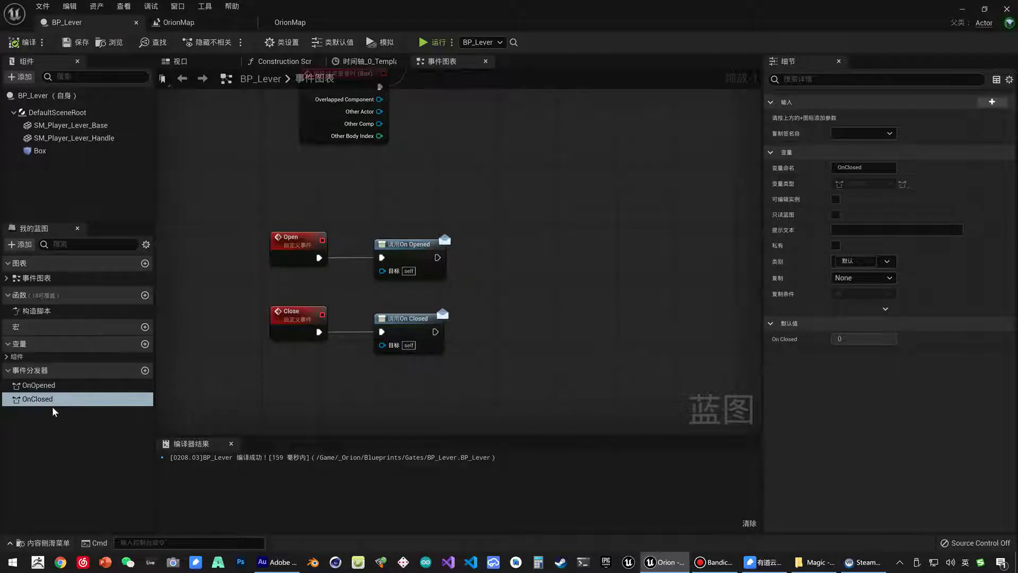
# Inspect BP_Lever's OnOpened and OnClosed dispatchers and its Open custom event.
pyautogui.click(38, 386)
pyautogui.click(40, 399)
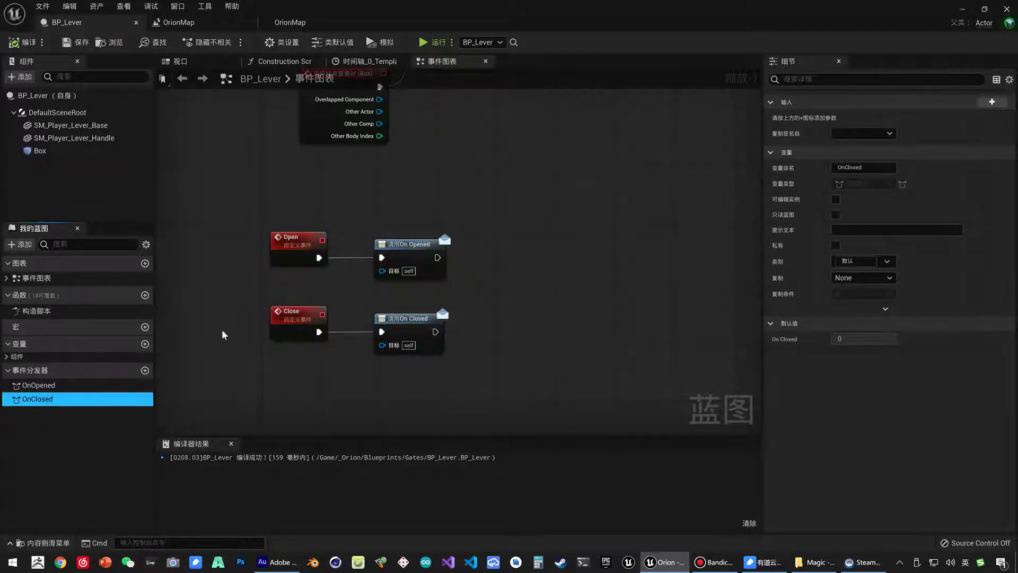
pyautogui.click(280, 239)
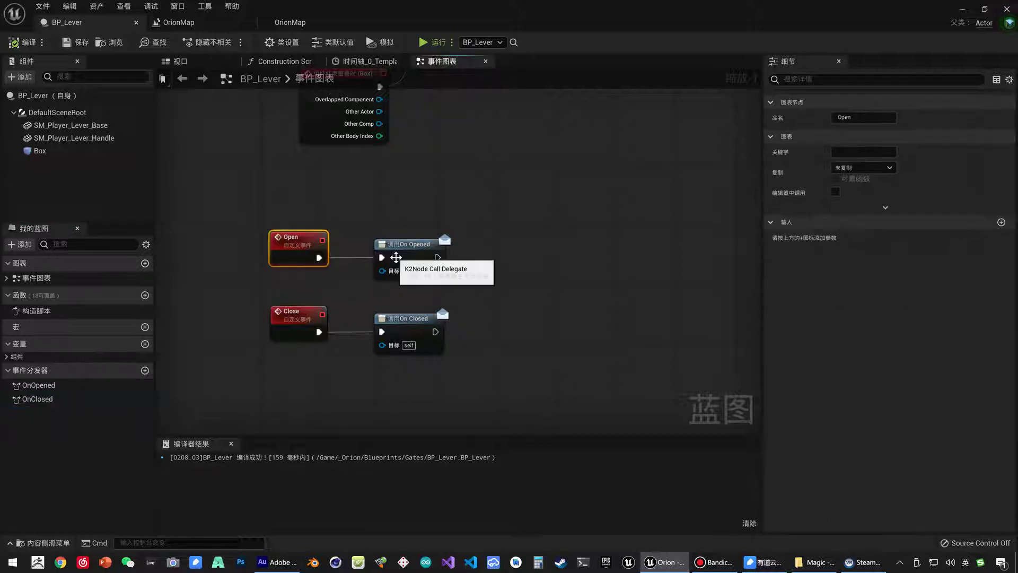
pyautogui.moveTo(406, 253)
pyautogui.mouseDown(button='right')
pyautogui.moveTo(408, 333)
pyautogui.moveTo(233, 445)
pyautogui.mouseUp(button='right')
# Follow the call to Open to its definition, then return to OrionMap's level blueprint.
pyautogui.click(498, 185)
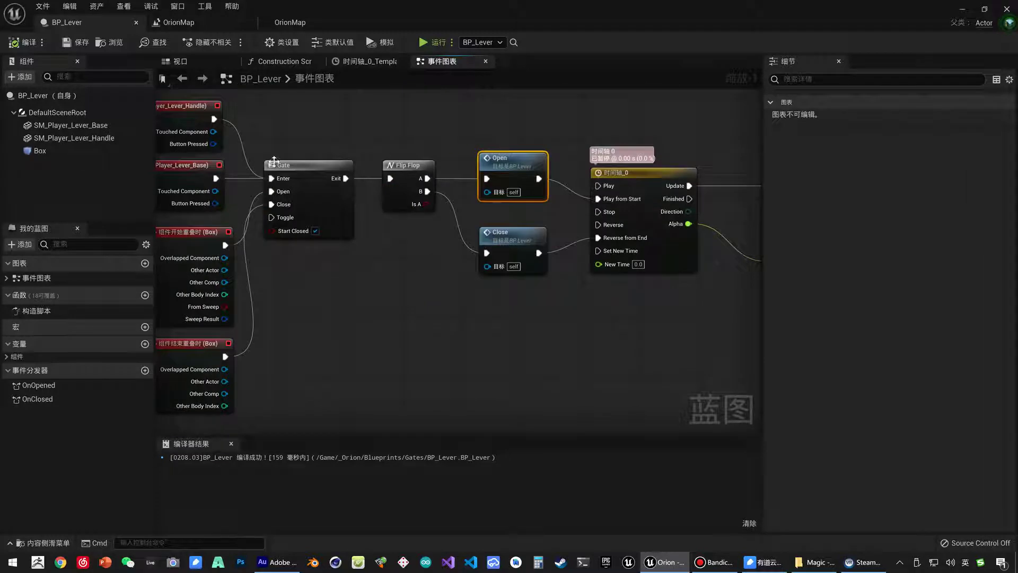
pyautogui.doubleClick(509, 175)
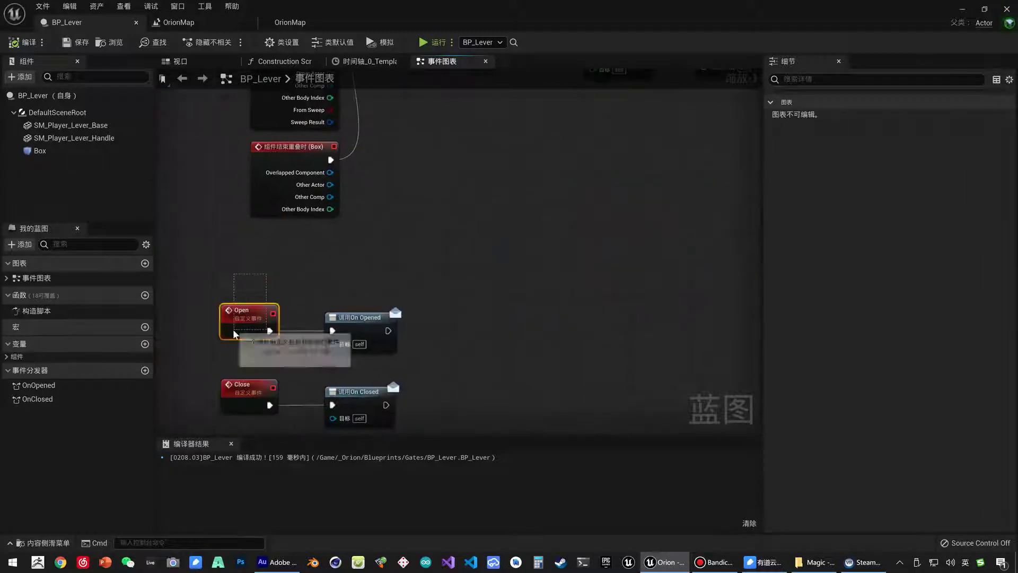
pyautogui.click(411, 260)
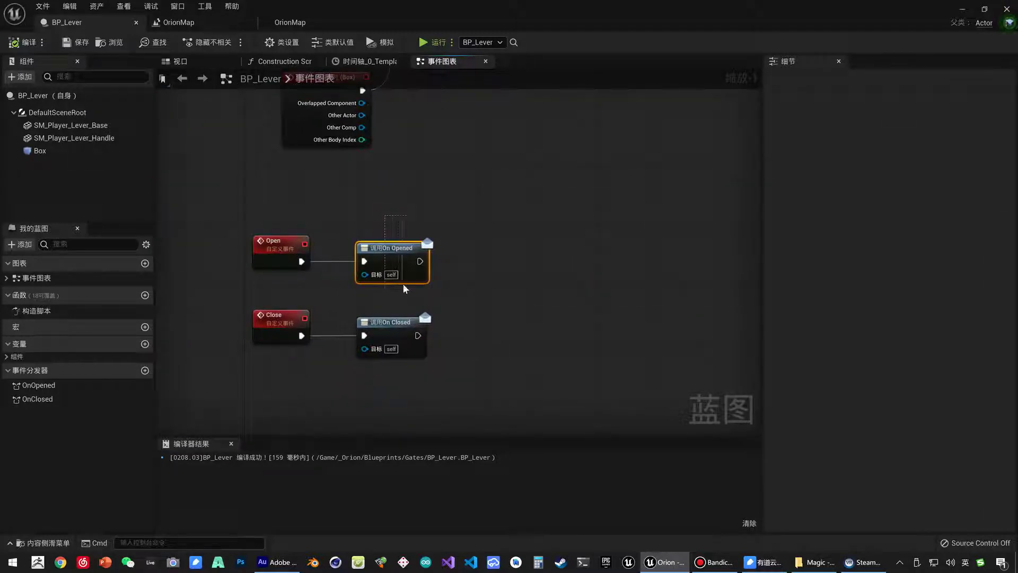
pyautogui.moveTo(349, 228); pyautogui.dragTo(455, 315)
pyautogui.click(313, 25)
pyautogui.click(175, 22)
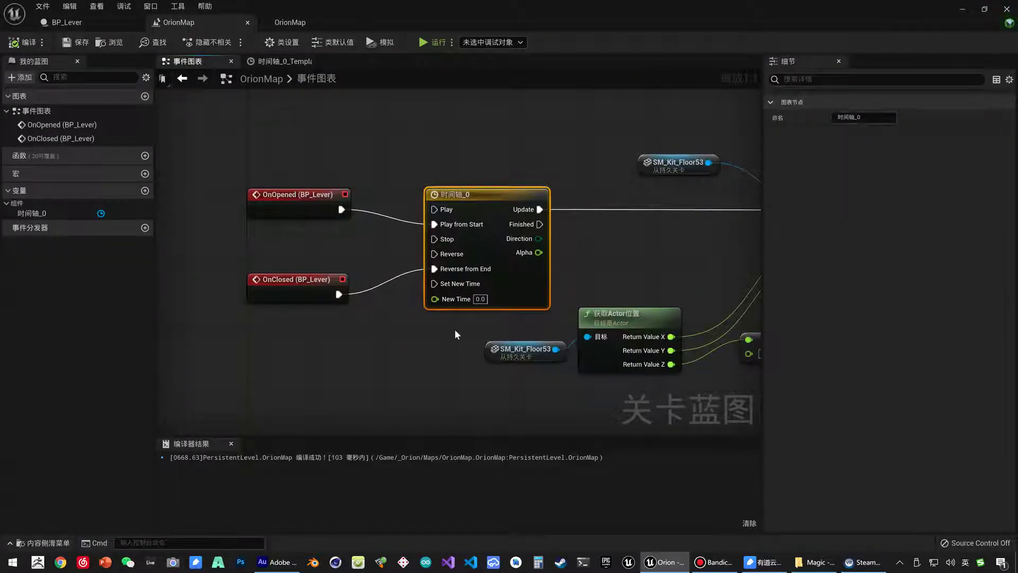
pyautogui.click(290, 22)
pyautogui.click(571, 43)
pyautogui.click(561, 47)
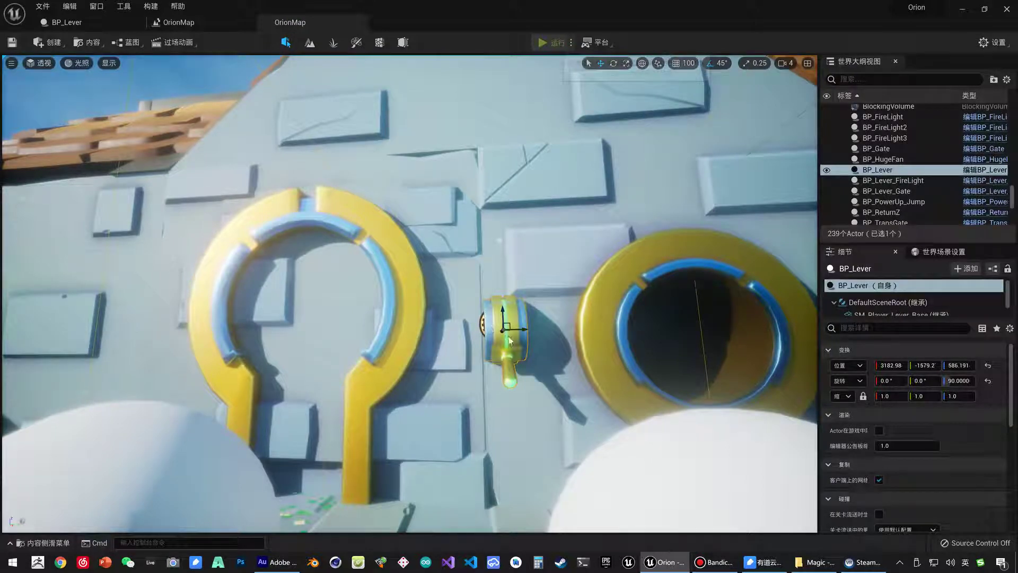
pyautogui.press('w')
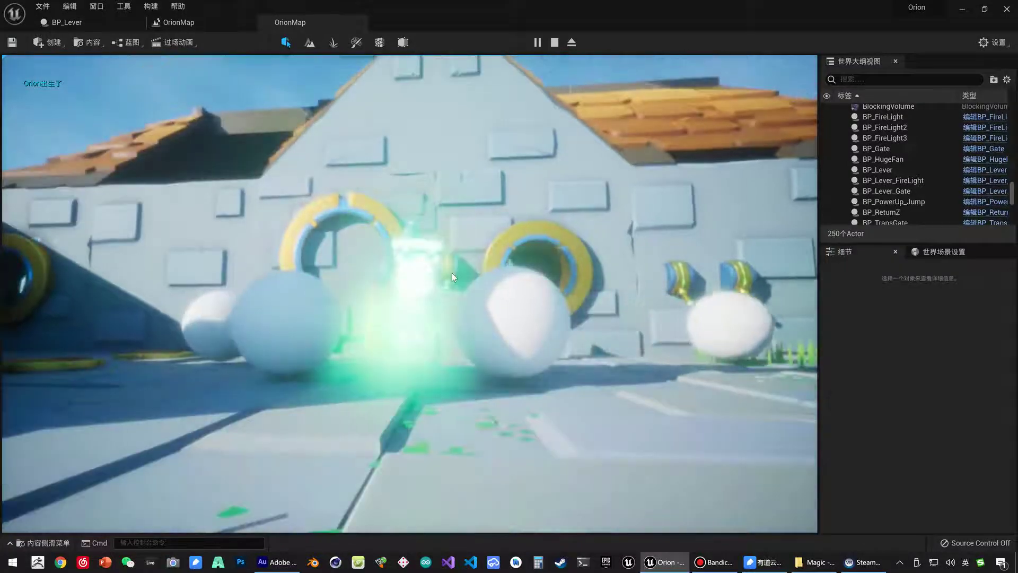
pyautogui.press('Escape')
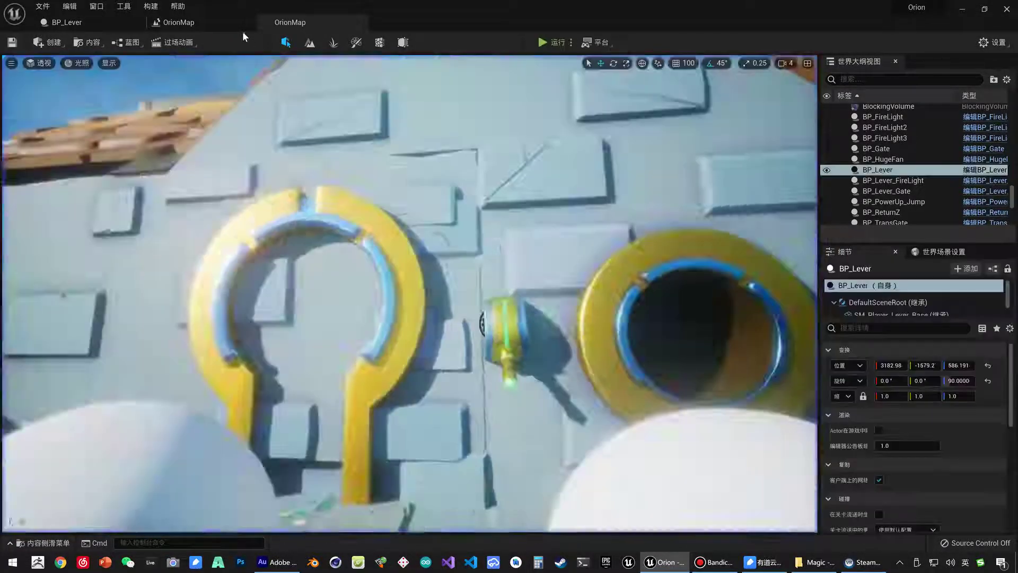
pyautogui.click(179, 22)
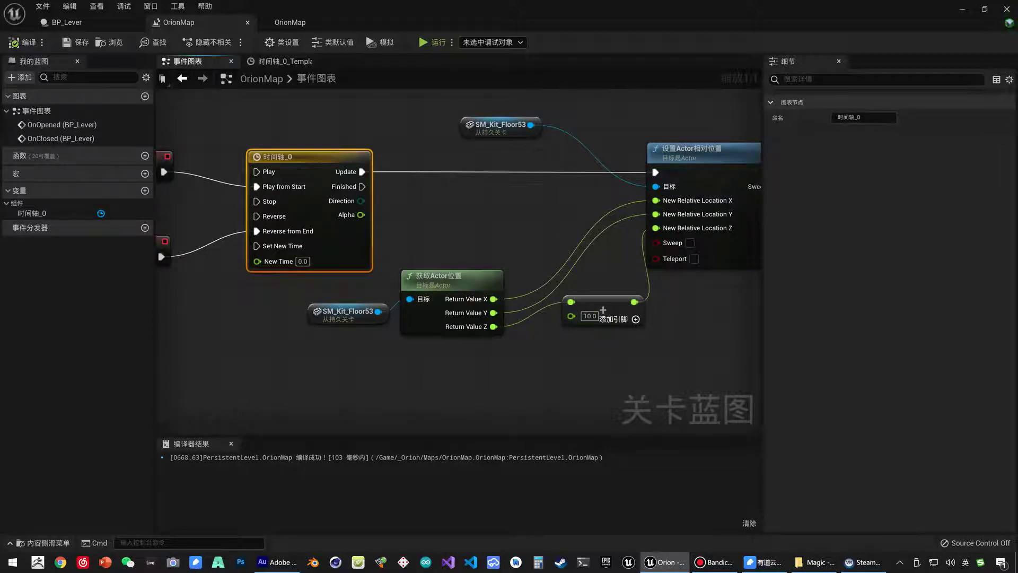
# Try nodes off the timeline's Direction output, discarding an accidental cast node and a Branch node.
pyautogui.click(713, 562)
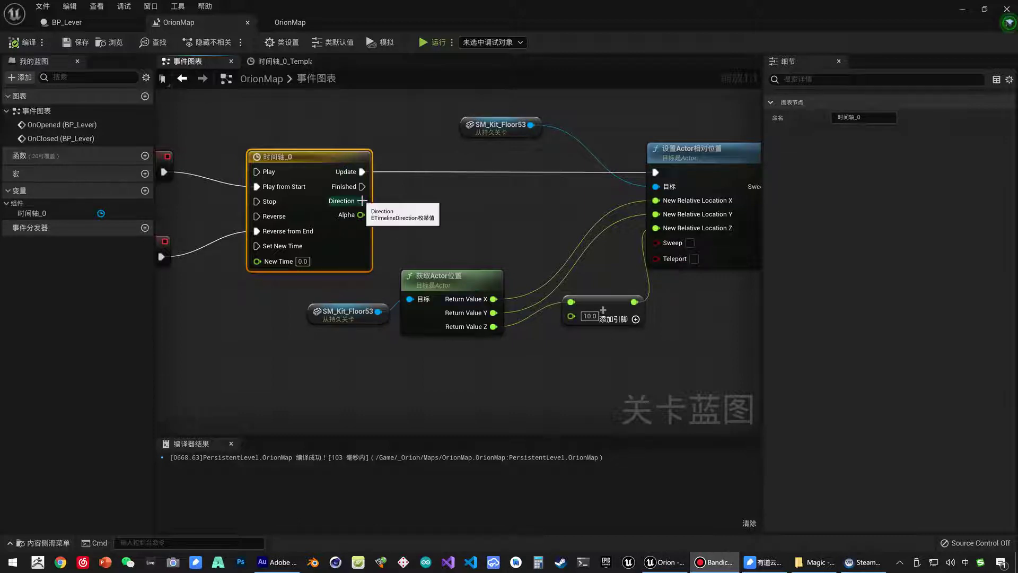
pyautogui.moveTo(362, 201); pyautogui.dragTo(415, 198)
pyautogui.click(477, 342)
pyautogui.hotkey('ctrl', 'z')
pyautogui.press('Escape')
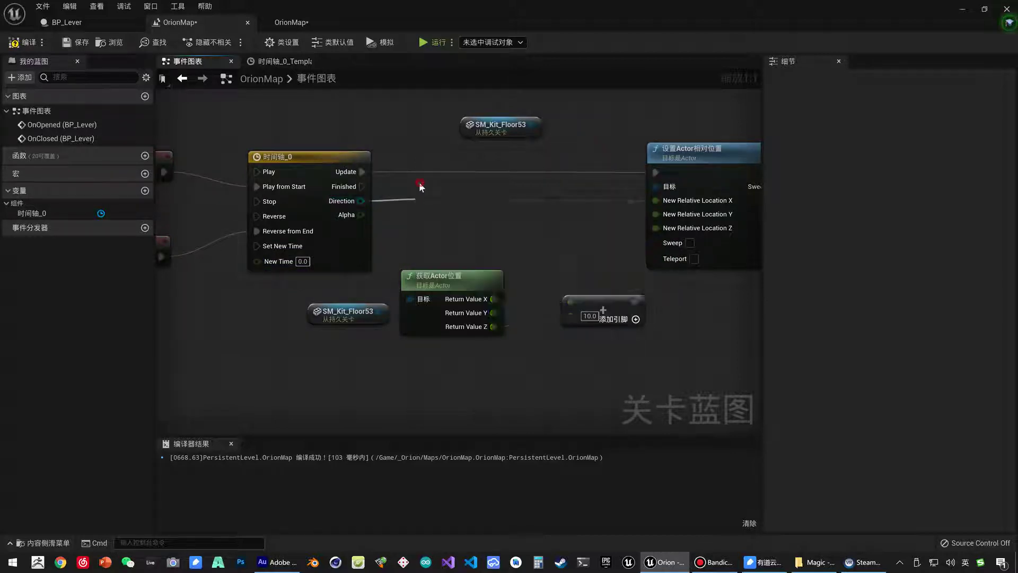
pyautogui.rightClick(425, 187)
pyautogui.write('branch')
pyautogui.press('Return')
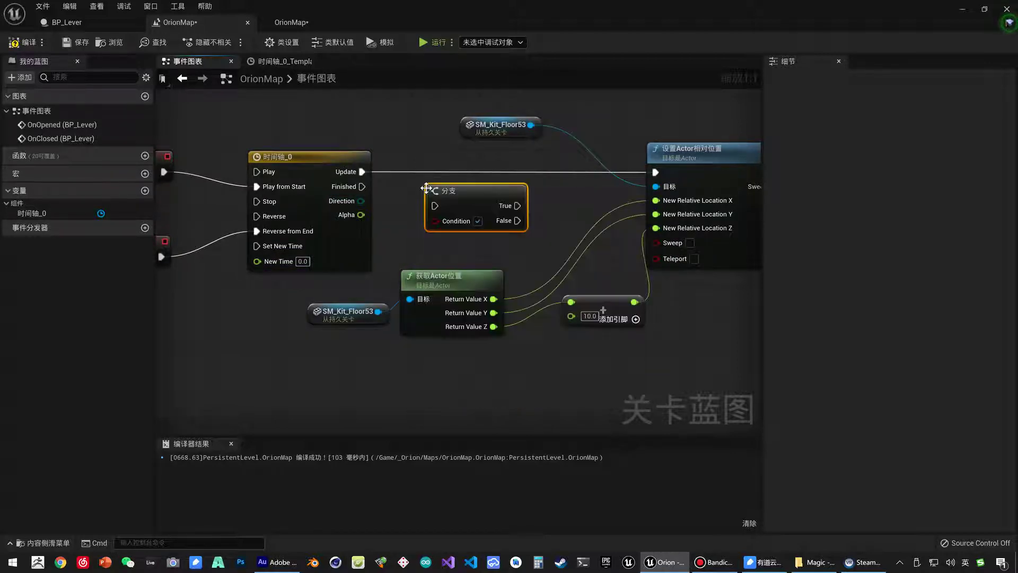
pyautogui.moveTo(448, 191); pyautogui.dragTo(498, 194)
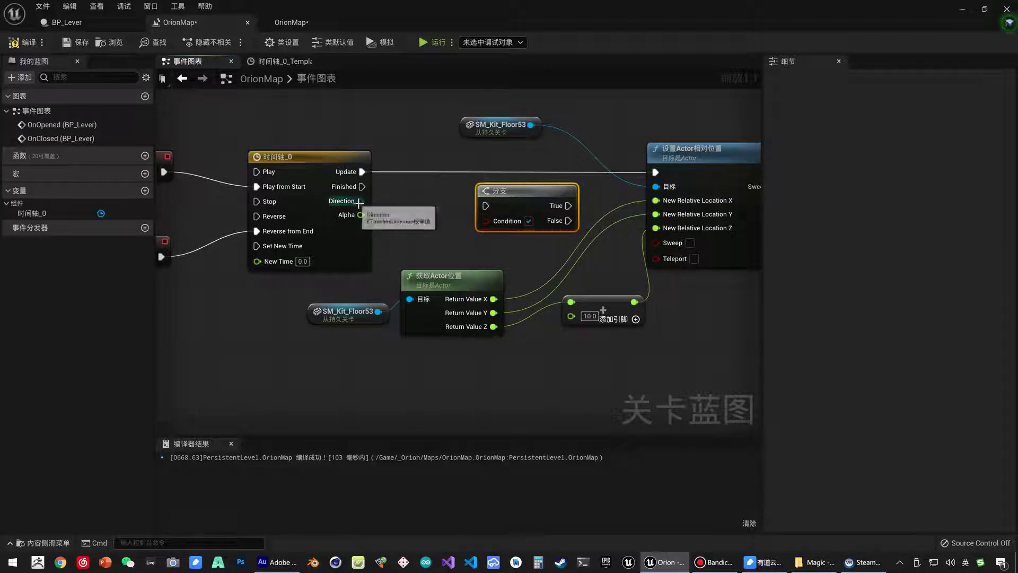
pyautogui.press('Delete')
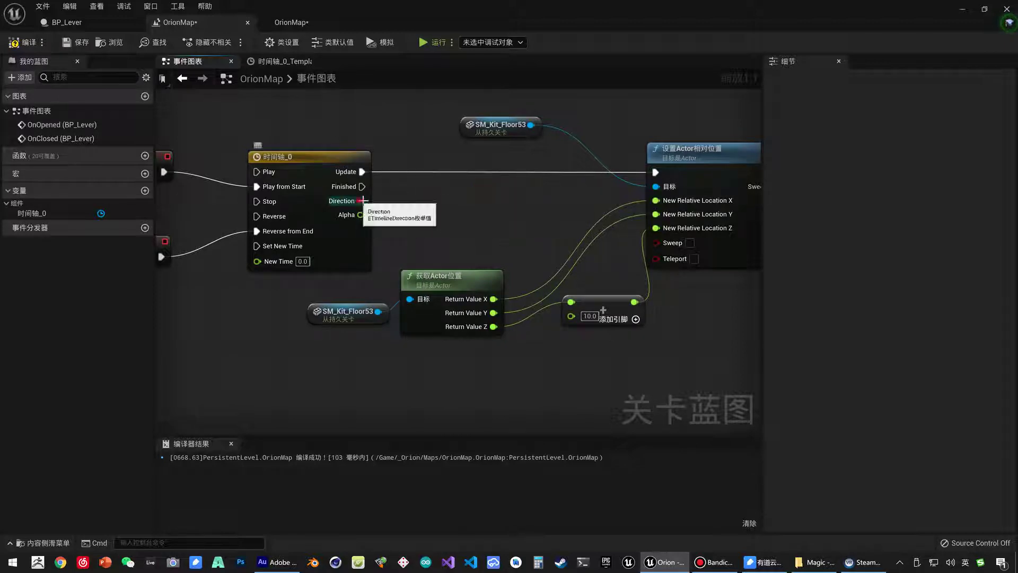
# Add a Switch on ETimelineDirection node beside Timeline_0, driven by its Direction output.
pyautogui.moveTo(360, 202); pyautogui.dragTo(395, 197)
pyautogui.write('swit')
pyautogui.press('Return')
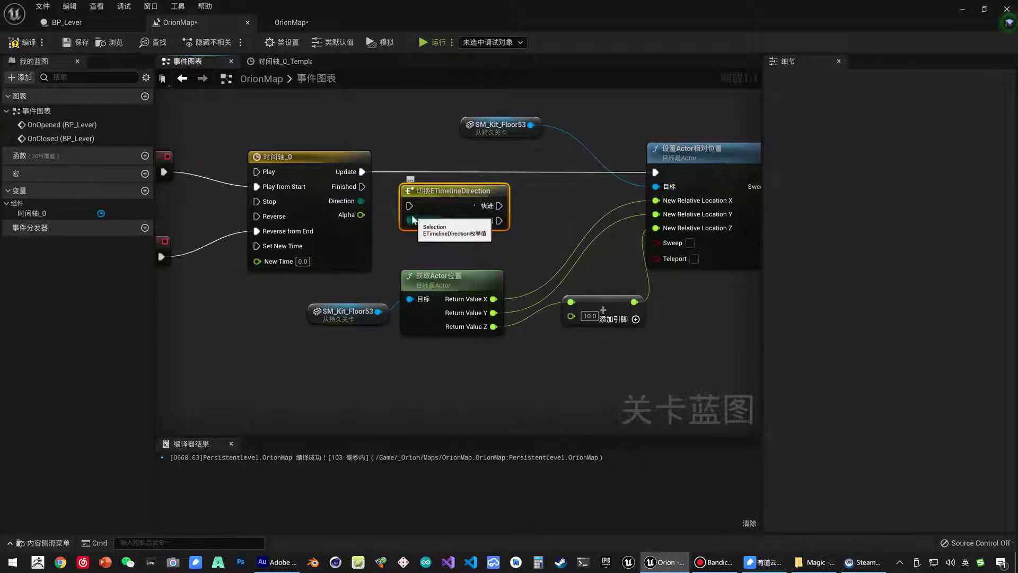
pyautogui.moveTo(426, 214); pyautogui.dragTo(434, 163)
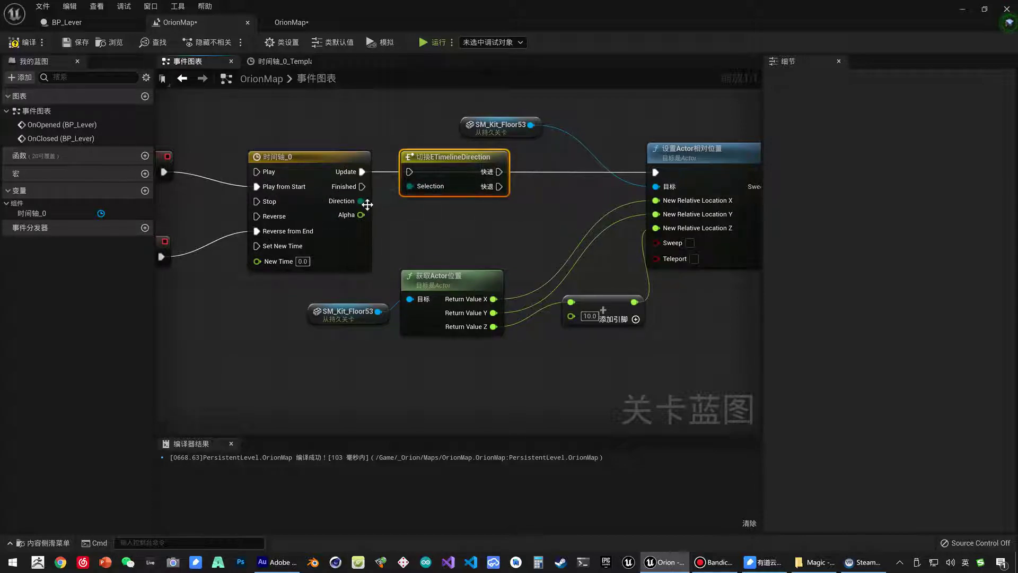
pyautogui.moveTo(367, 205)
pyautogui.mouseDown()
pyautogui.moveTo(410, 186)
pyautogui.moveTo(415, 204)
pyautogui.mouseUp()
pyautogui.hotkey('ctrl', 'z')
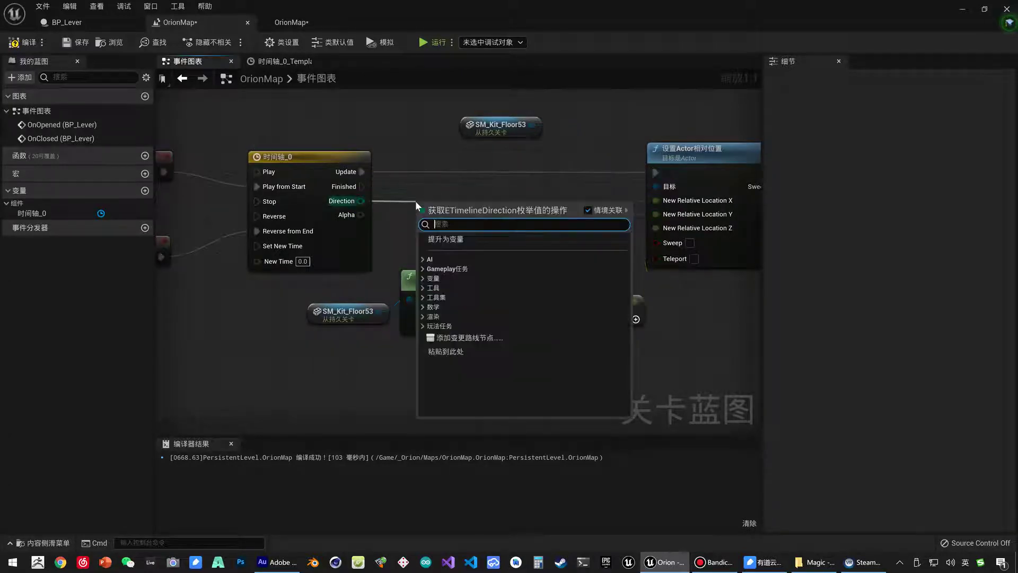
pyautogui.write('switch')
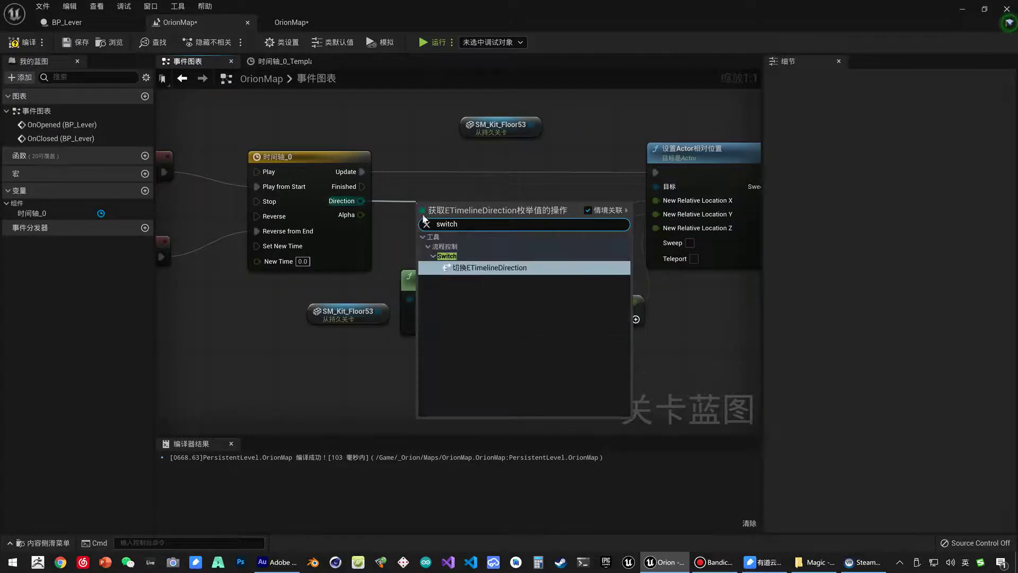
pyautogui.click(474, 268)
pyautogui.moveTo(450, 212)
pyautogui.mouseDown()
pyautogui.moveTo(434, 157)
pyautogui.moveTo(409, 171)
pyautogui.mouseUp()
# Route the timeline Update through the switch's first output into Set Actor Relative Location, arranging the movement nodes.
pyautogui.moveTo(497, 174); pyautogui.dragTo(360, 162, button='right')
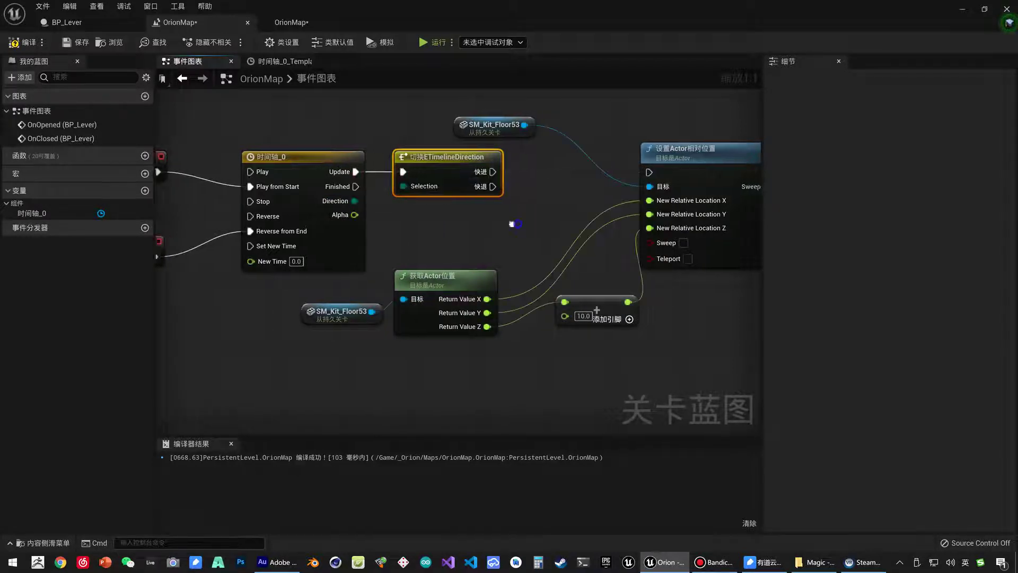
pyautogui.moveTo(360, 160); pyautogui.dragTo(519, 159)
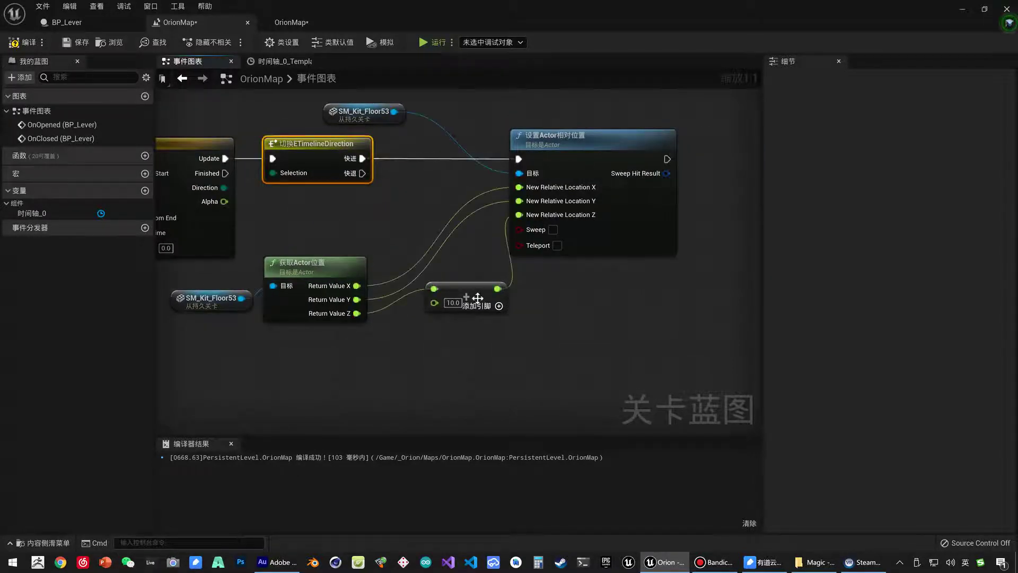
pyautogui.moveTo(616, 330); pyautogui.dragTo(237, 259)
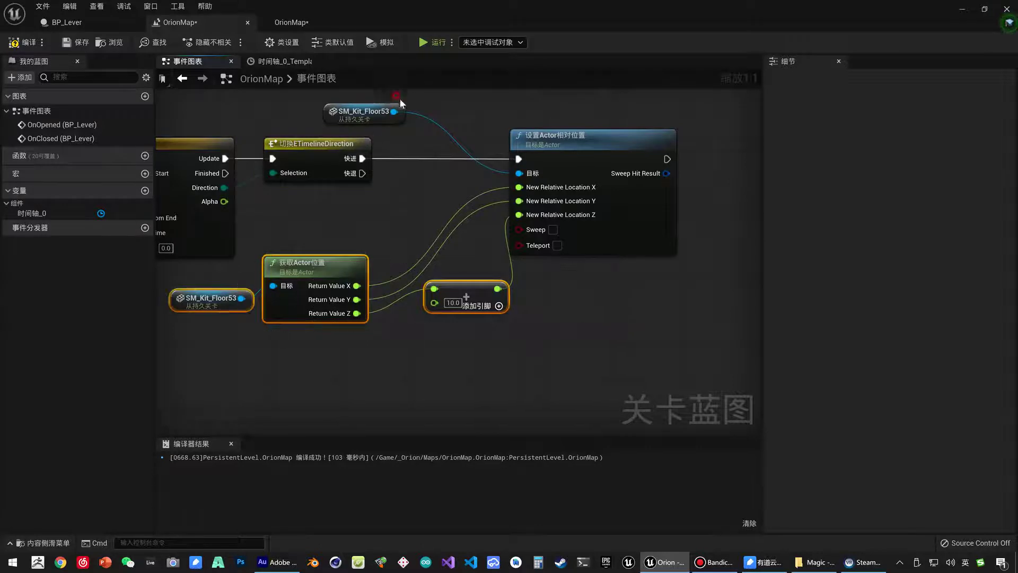
pyautogui.keyDown('shift'); pyautogui.moveTo(399, 97); pyautogui.dragTo(559, 197); pyautogui.keyUp('shift')
pyautogui.moveTo(475, 172); pyautogui.dragTo(330, 251, button='right')
pyautogui.moveTo(403, 210); pyautogui.dragTo(648, 108)
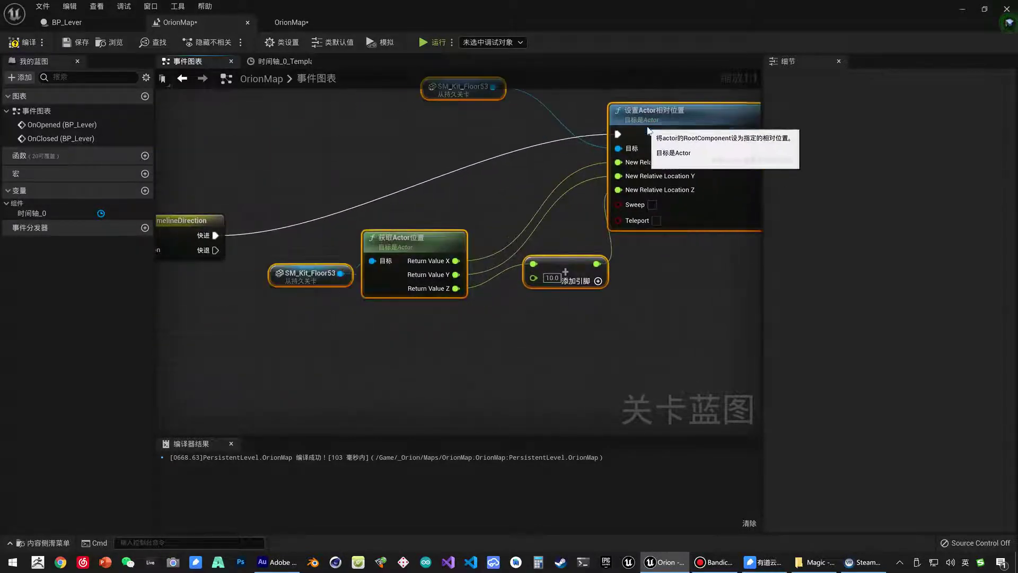
pyautogui.moveTo(367, 194); pyautogui.dragTo(419, 162, button='right')
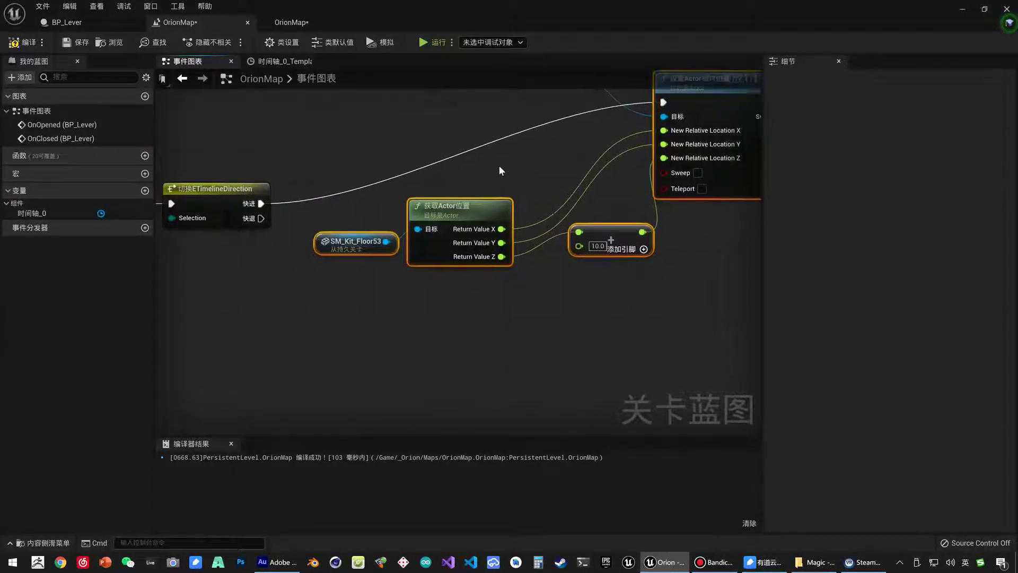
pyautogui.moveTo(499, 170); pyautogui.dragTo(552, 145, button='right')
pyautogui.scroll(-3, 342, 306)
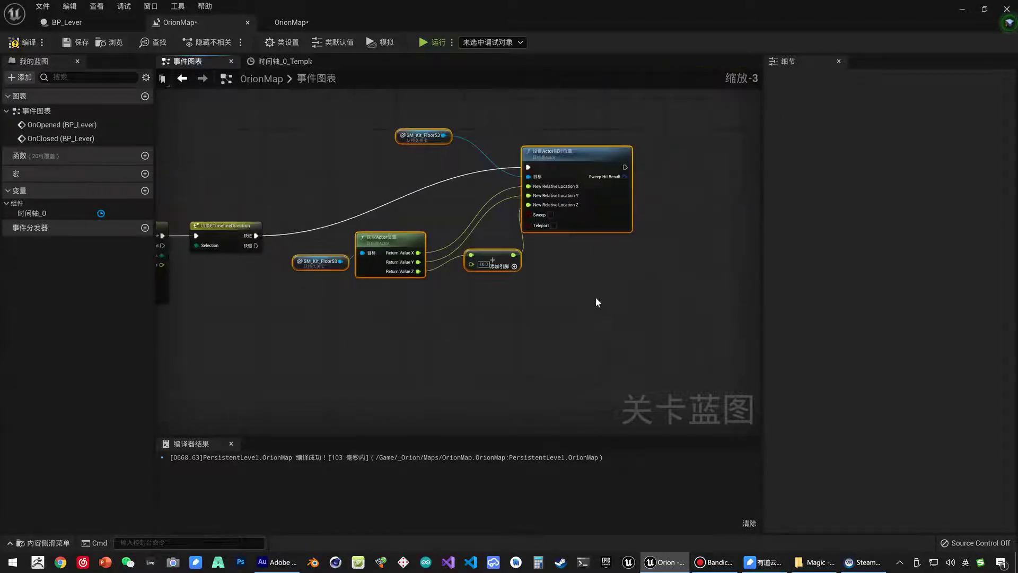
# Duplicate the movement node chain and wire the switch's second output into the copy.
pyautogui.moveTo(636, 298); pyautogui.dragTo(336, 152)
pyautogui.hotkey('ctrl', 'c')
pyautogui.hotkey('ctrl', 'v')
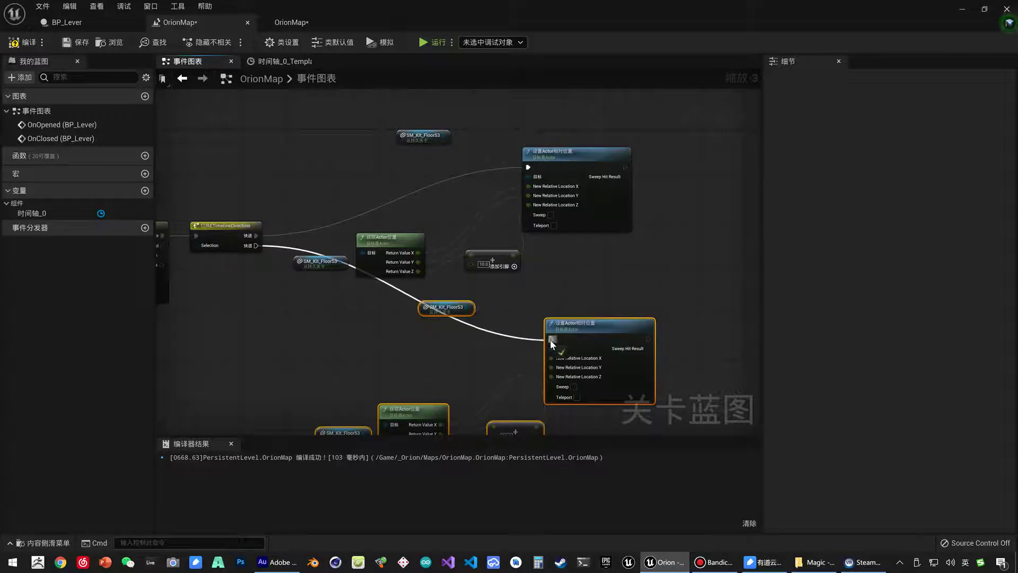
pyautogui.moveTo(255, 246); pyautogui.dragTo(549, 339)
pyautogui.moveTo(549, 339); pyautogui.dragTo(480, 214, button='right')
pyautogui.scroll(3, 427, 335)
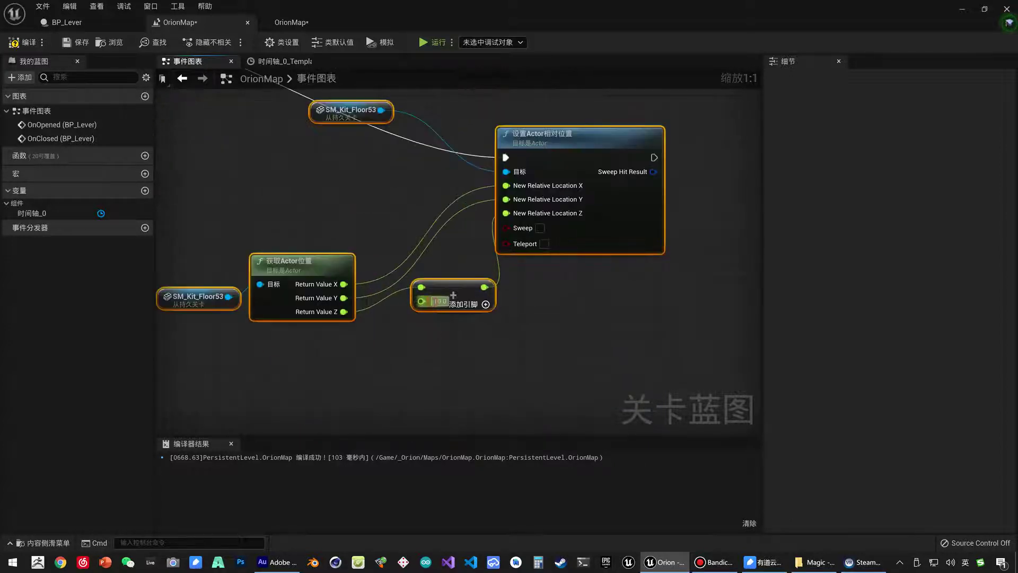
# Set the copied chain's add value to -10.0, then compile and save the level blueprint.
pyautogui.doubleClick(439, 300)
pyautogui.write('-10')
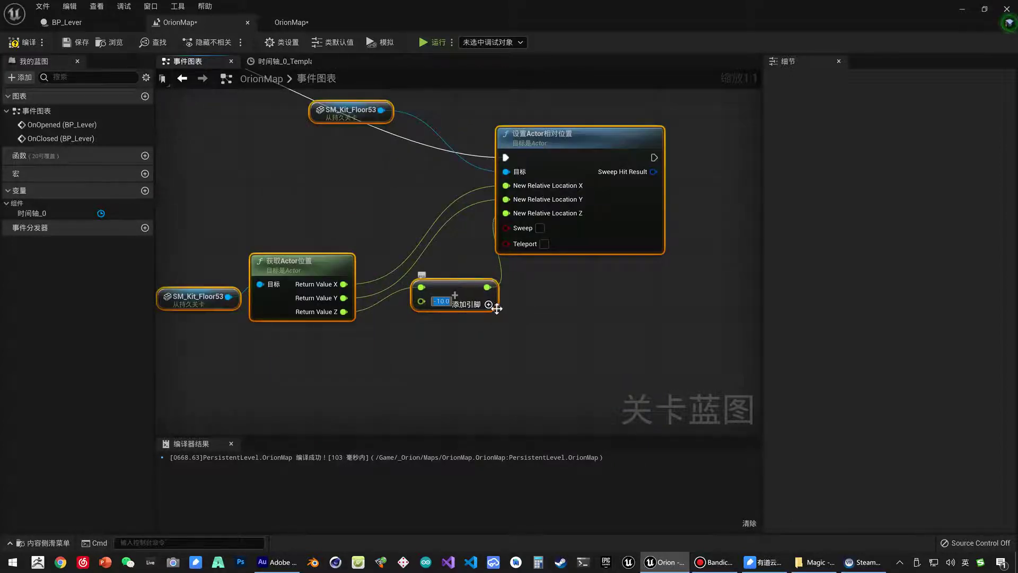
pyautogui.press('Return')
pyautogui.click(488, 346)
pyautogui.moveTo(488, 347); pyautogui.dragTo(558, 380, button='right')
pyautogui.click(21, 43)
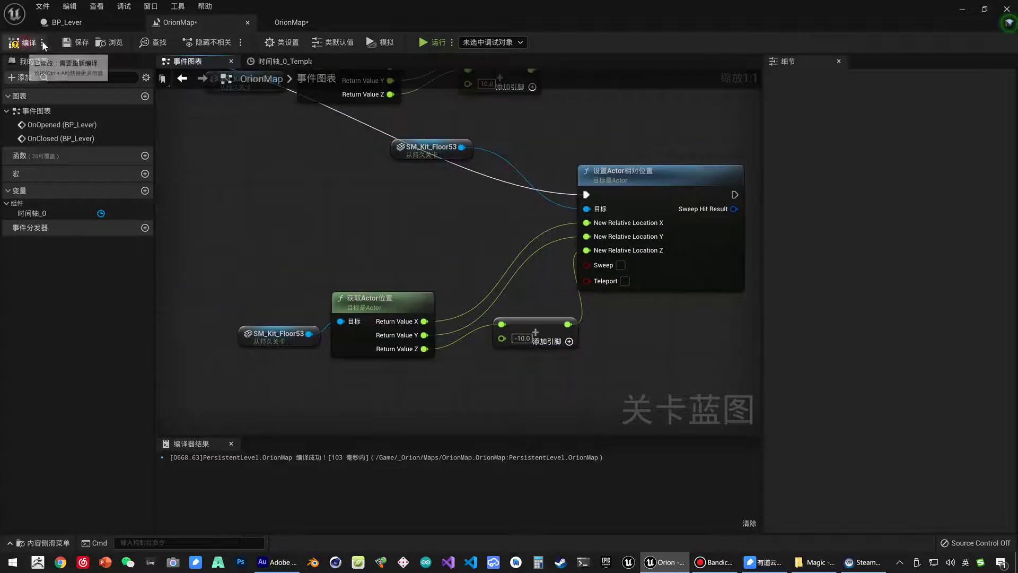
pyautogui.click(81, 43)
# Return to the OrionMap level and start a Play In Editor session with Alt+P.
pyautogui.click(299, 29)
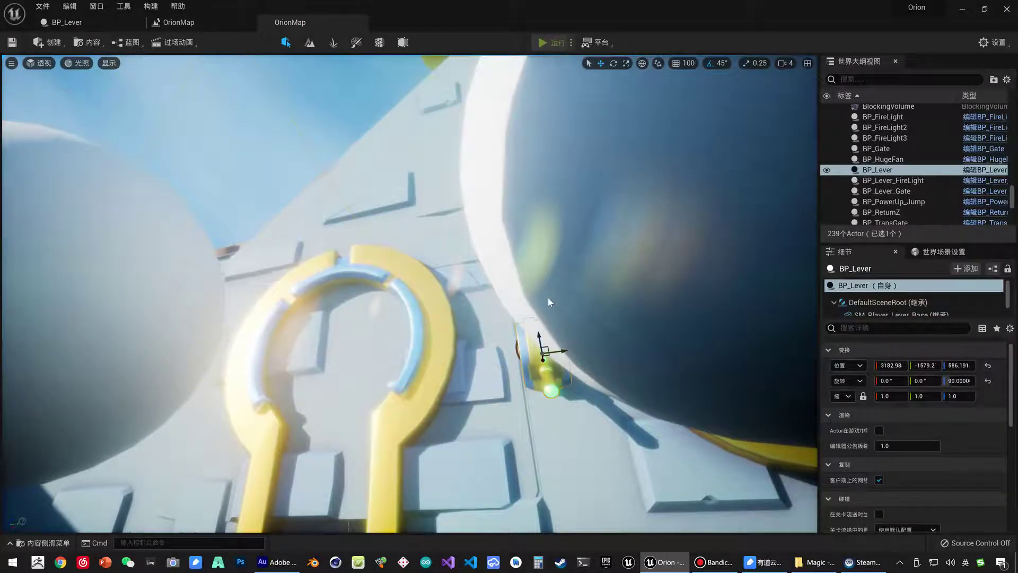
pyautogui.hotkey('alt', 'p')
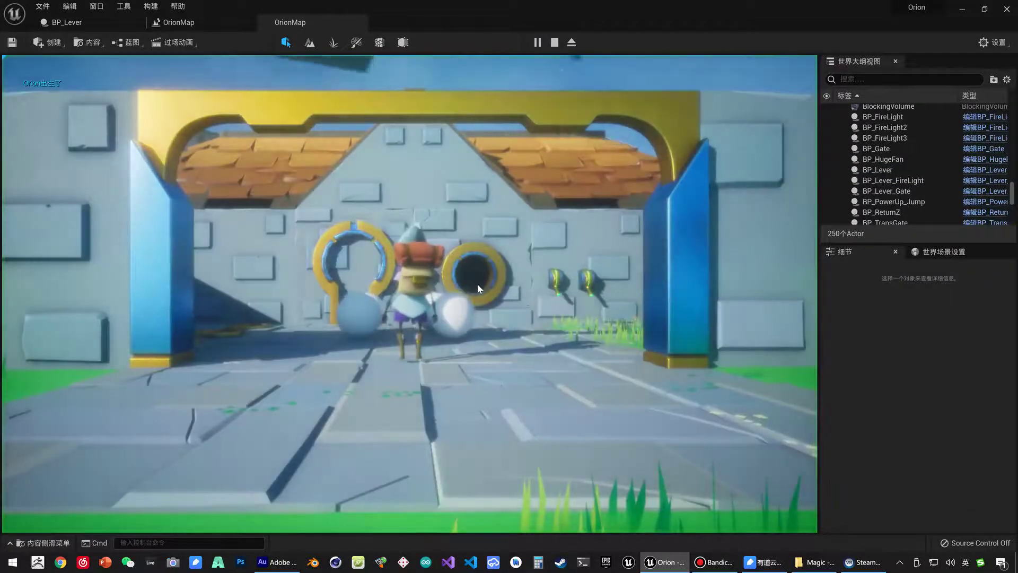